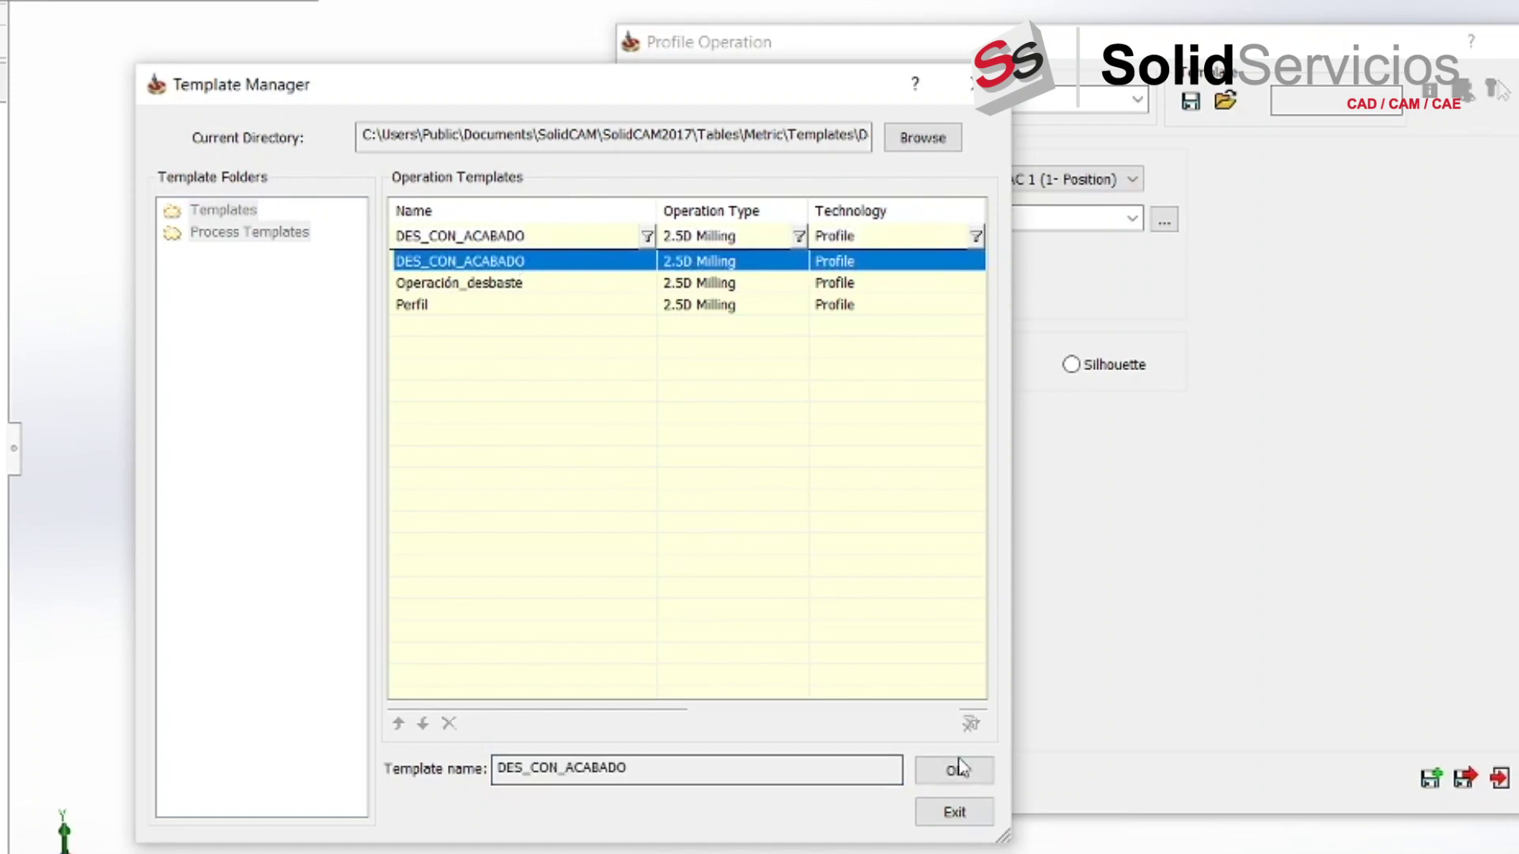
Load the DES_CON_ACABADO template into the new Profile Operation
click(964, 770)
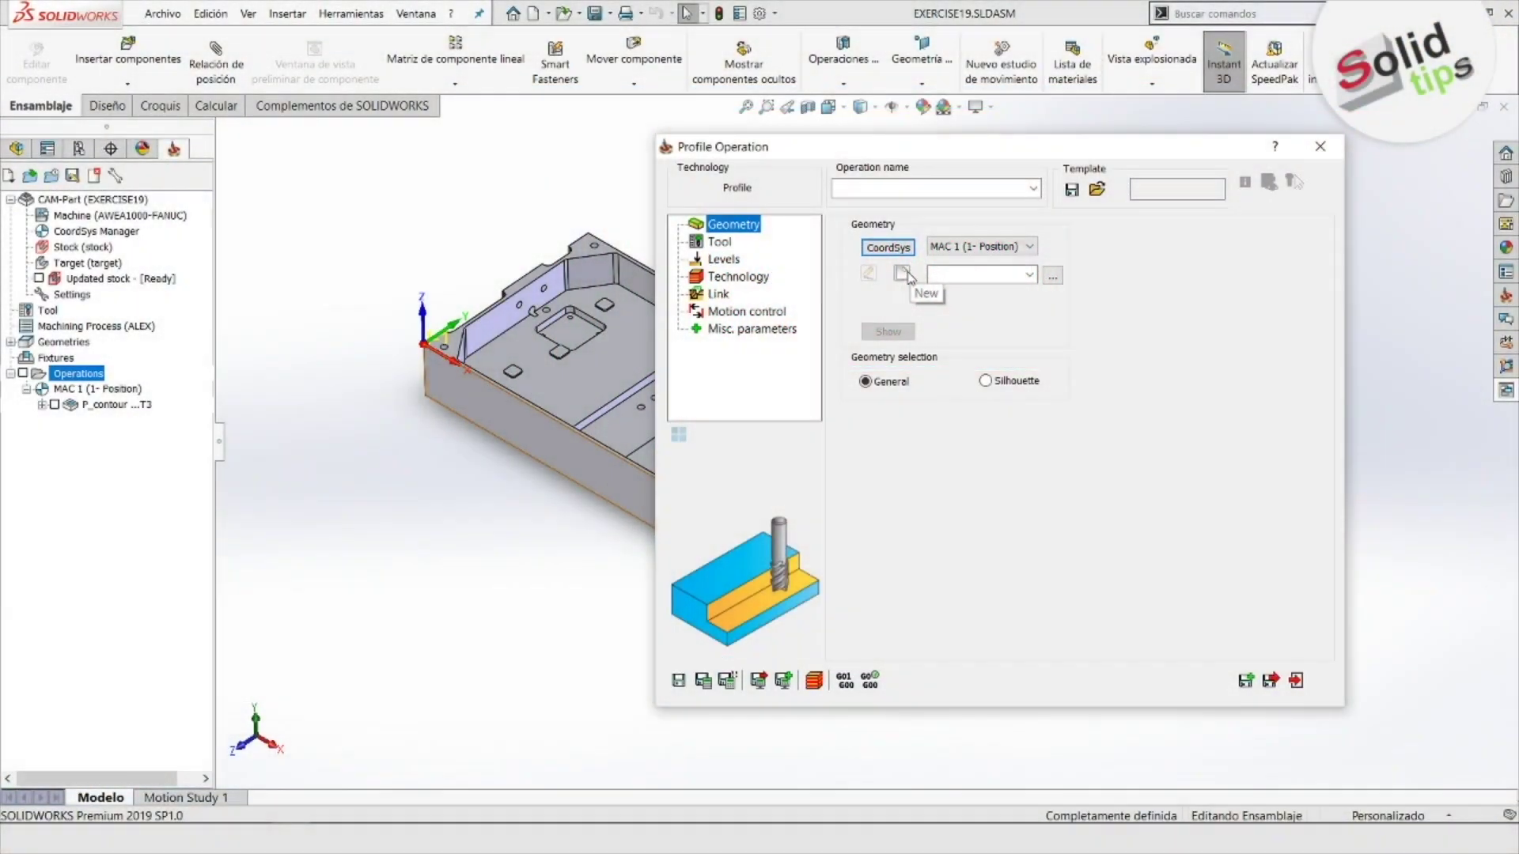
Define new geometry contour3 by chaining the part's front top edge
click(902, 274)
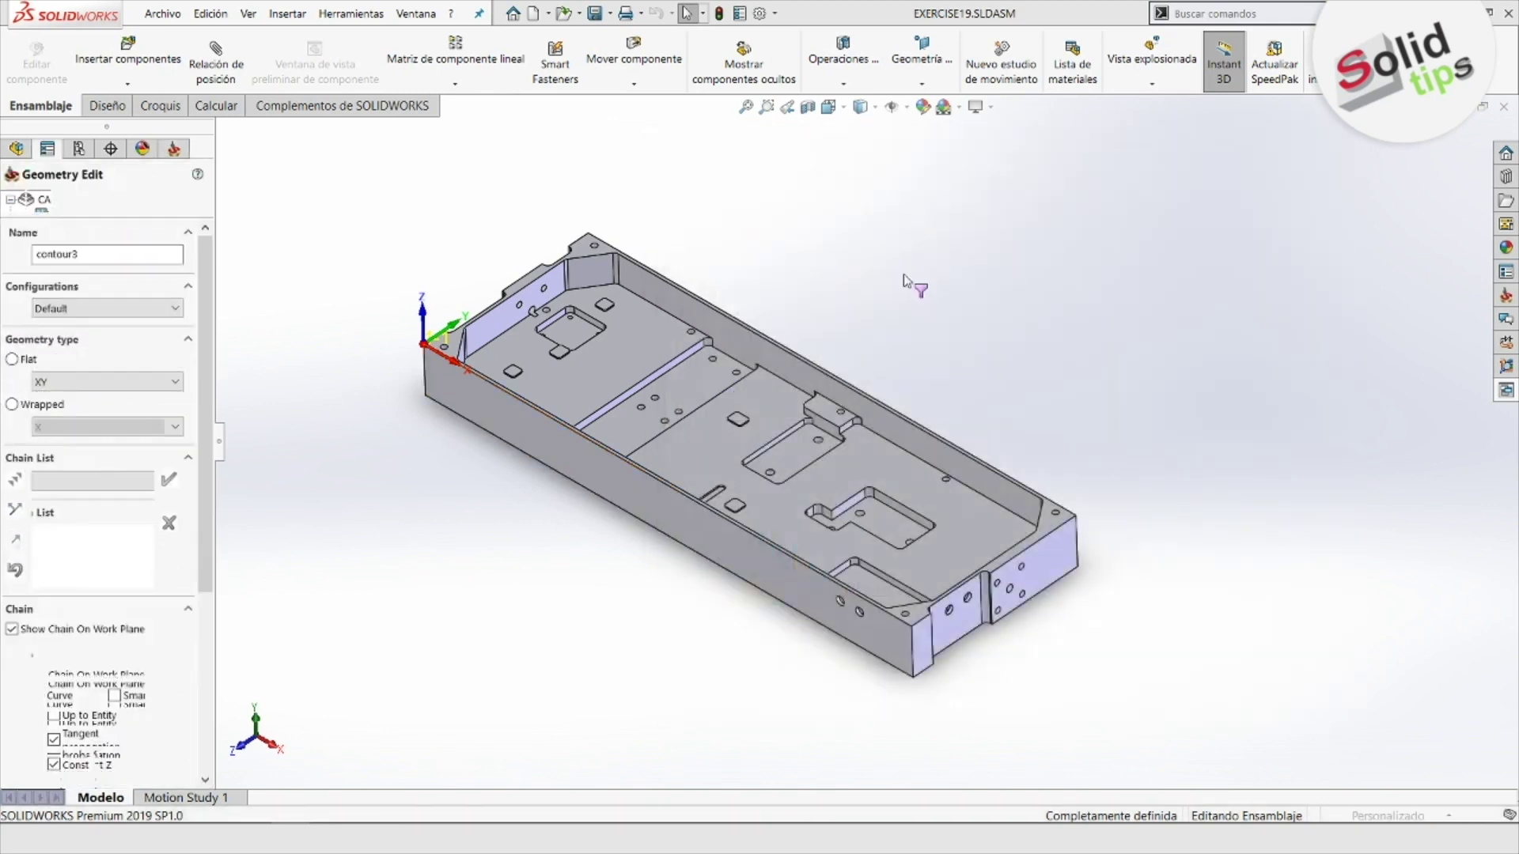
click(616, 464)
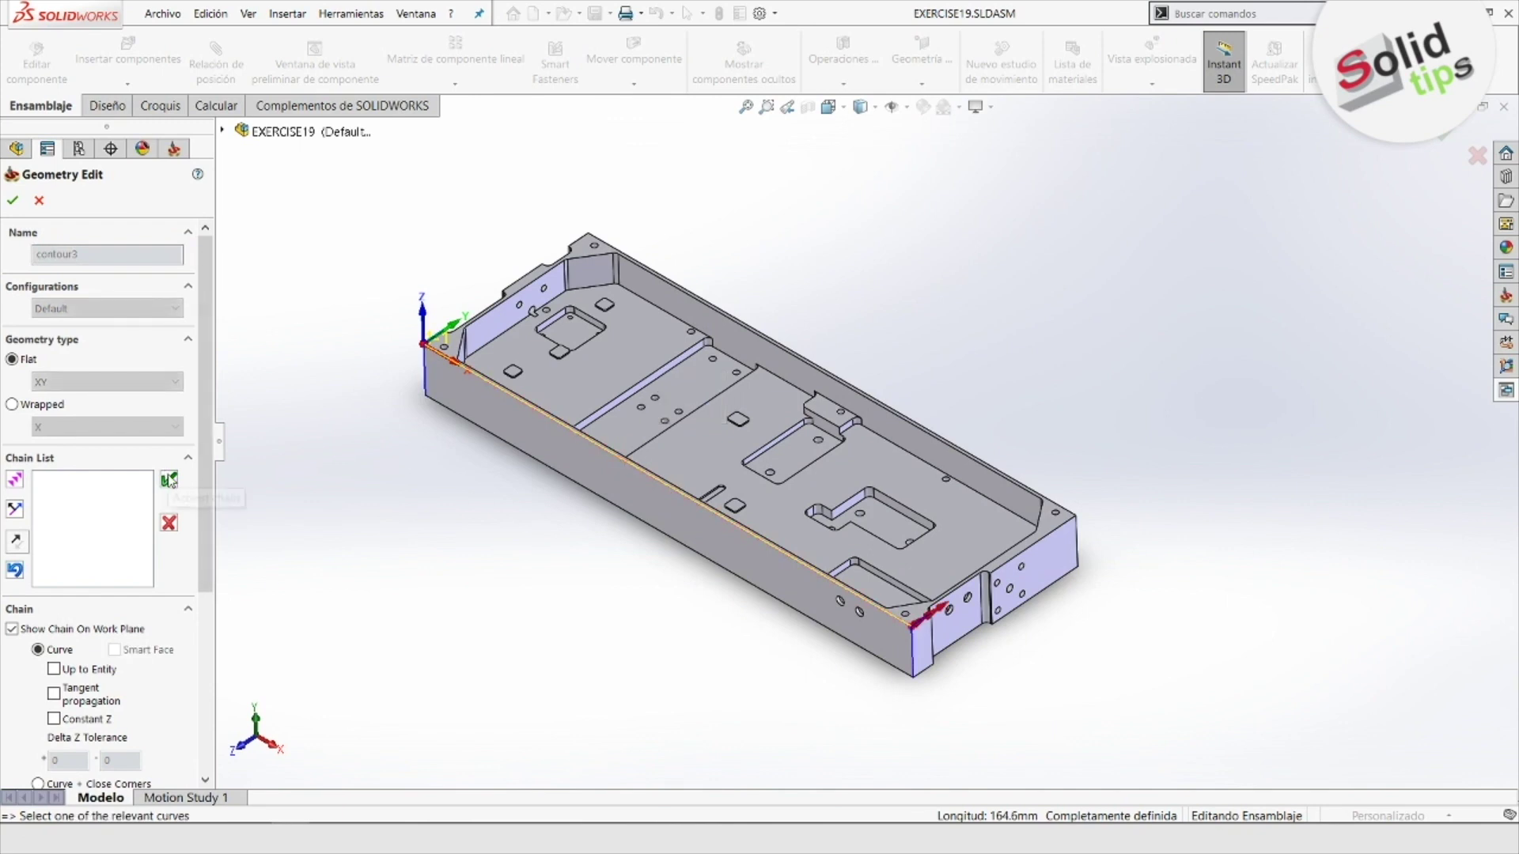
click(169, 479)
click(12, 203)
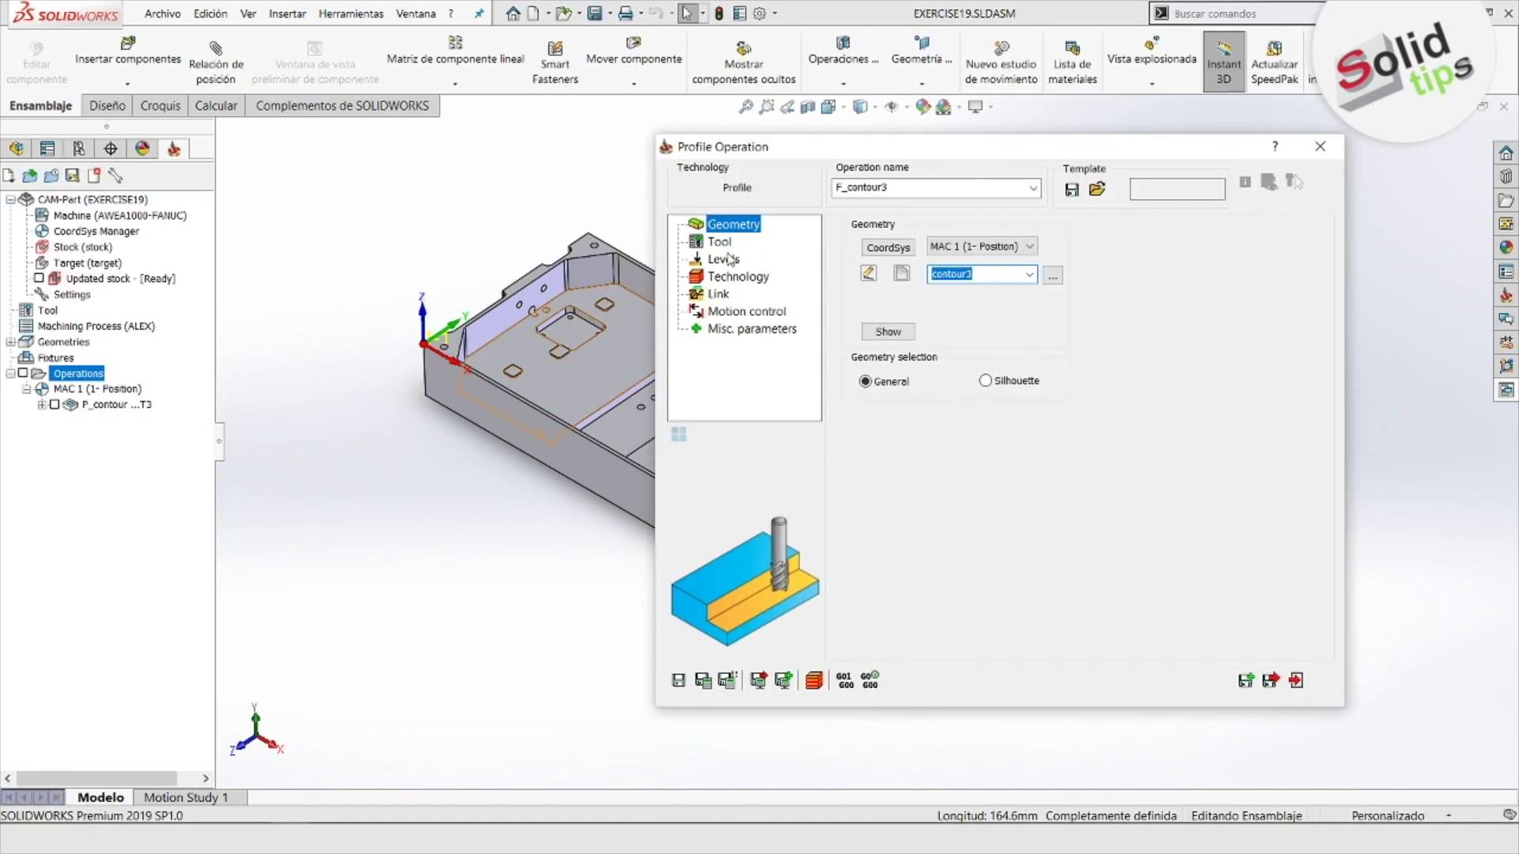
click(729, 246)
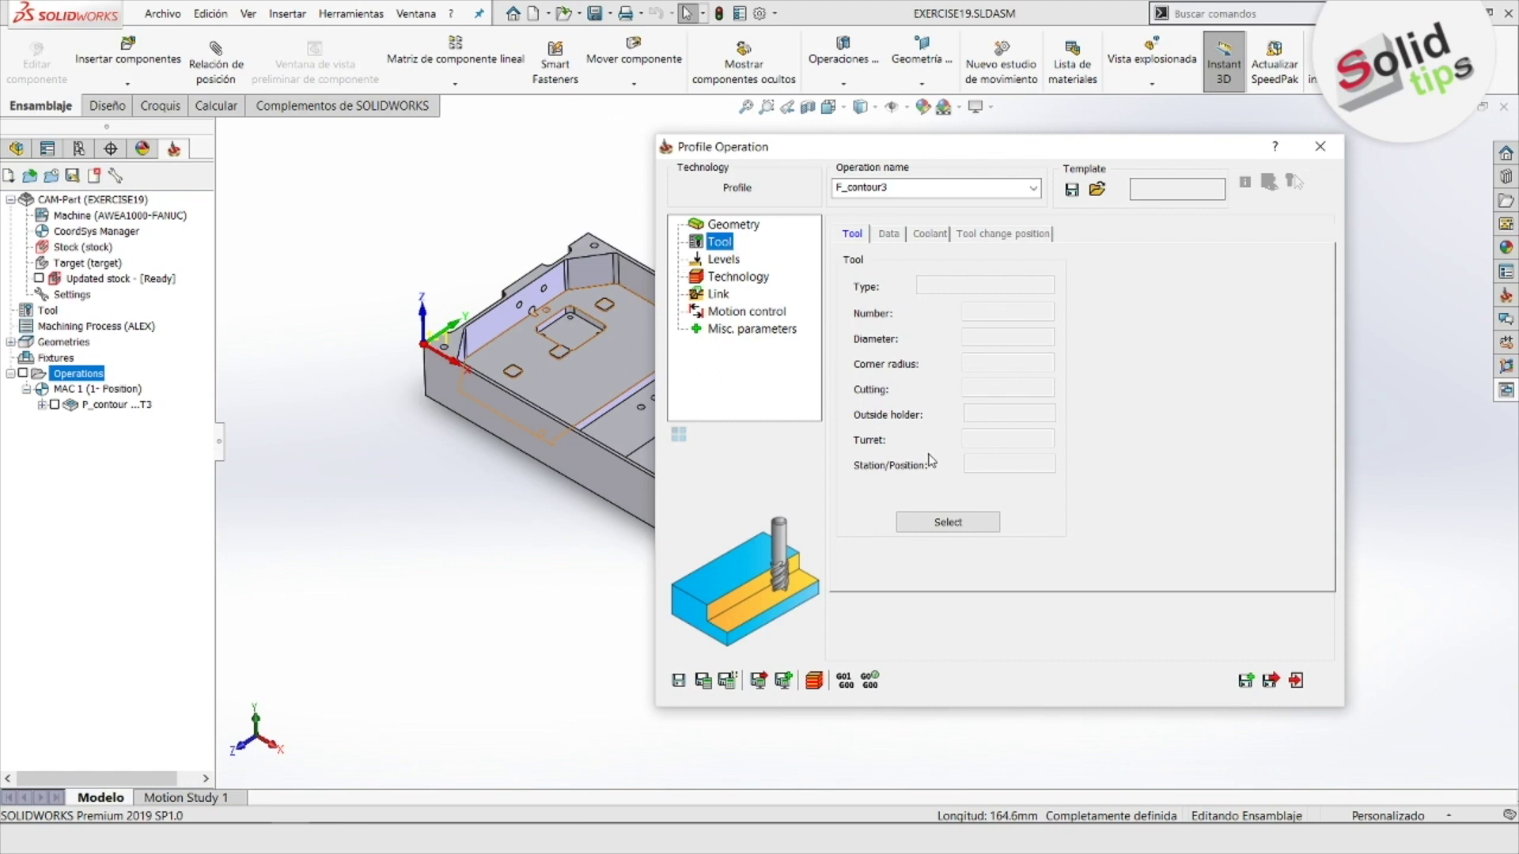
Assign tool 3, the 10 mm end mill with 19 mm cutting length
click(952, 525)
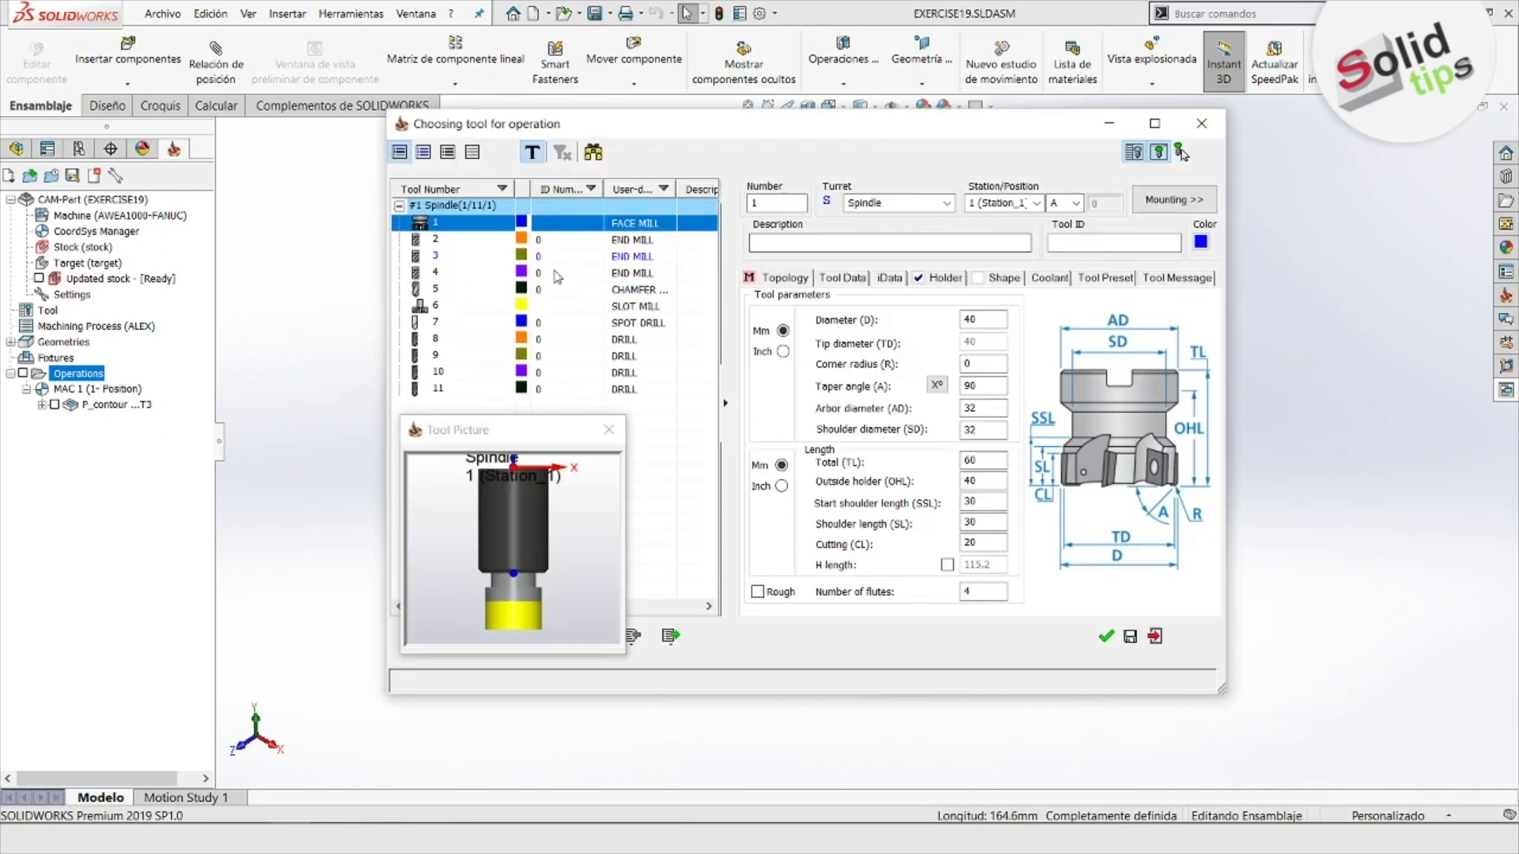
click(477, 247)
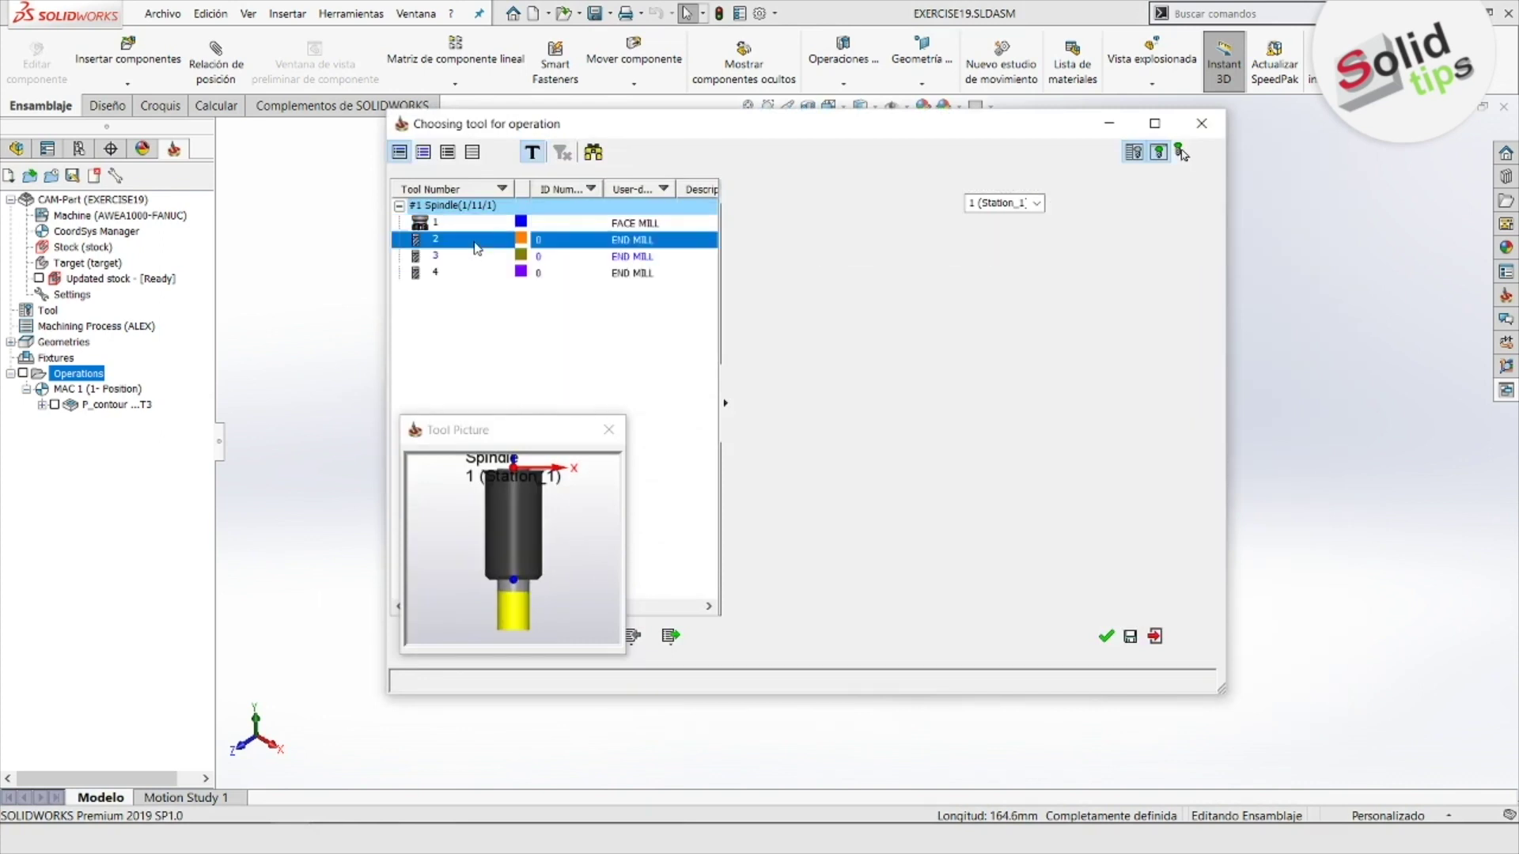
click(474, 255)
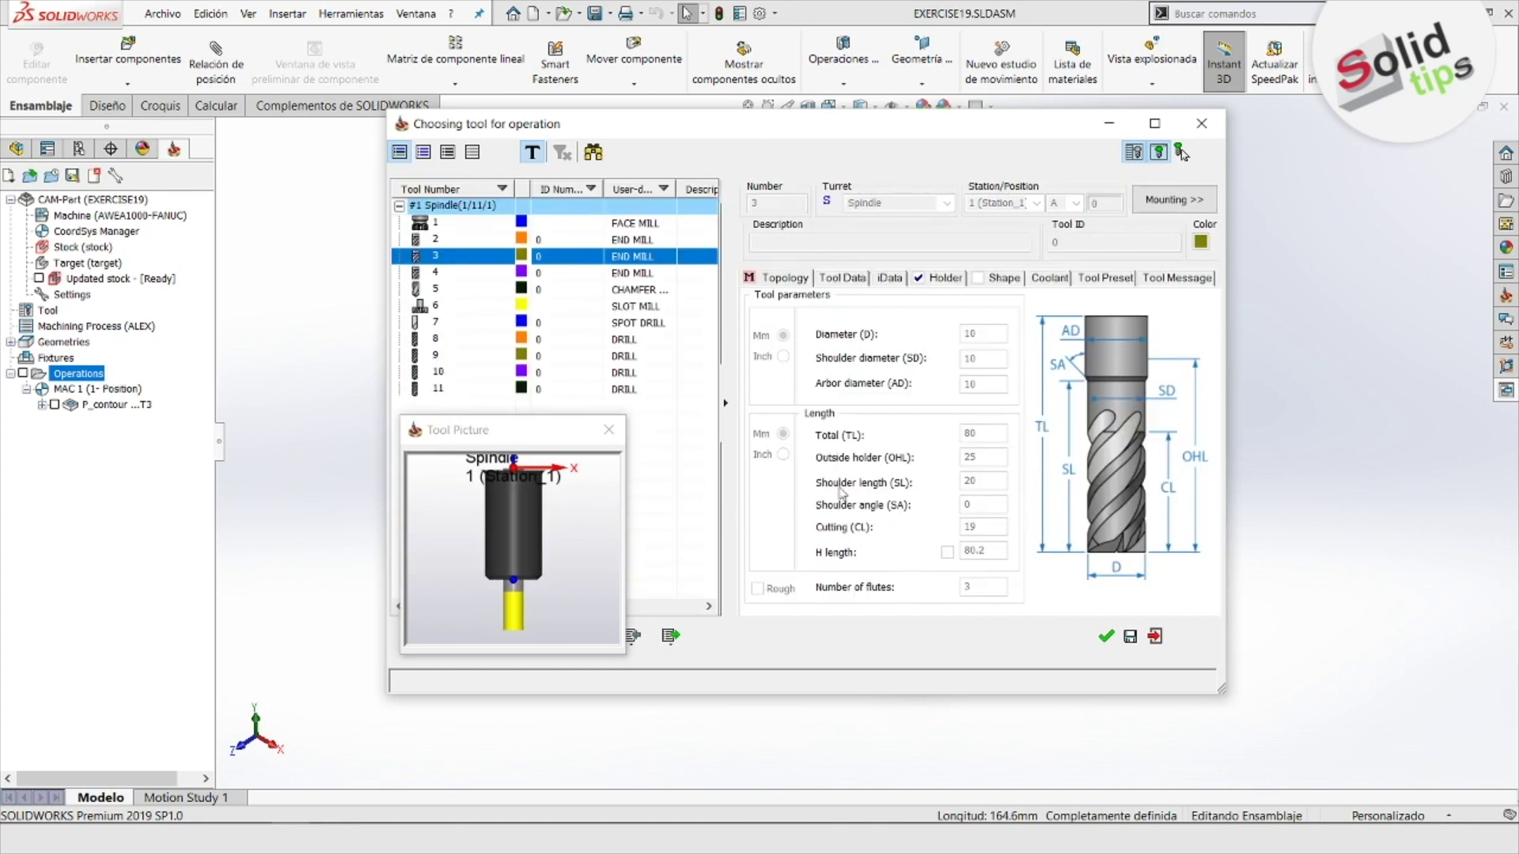
click(842, 278)
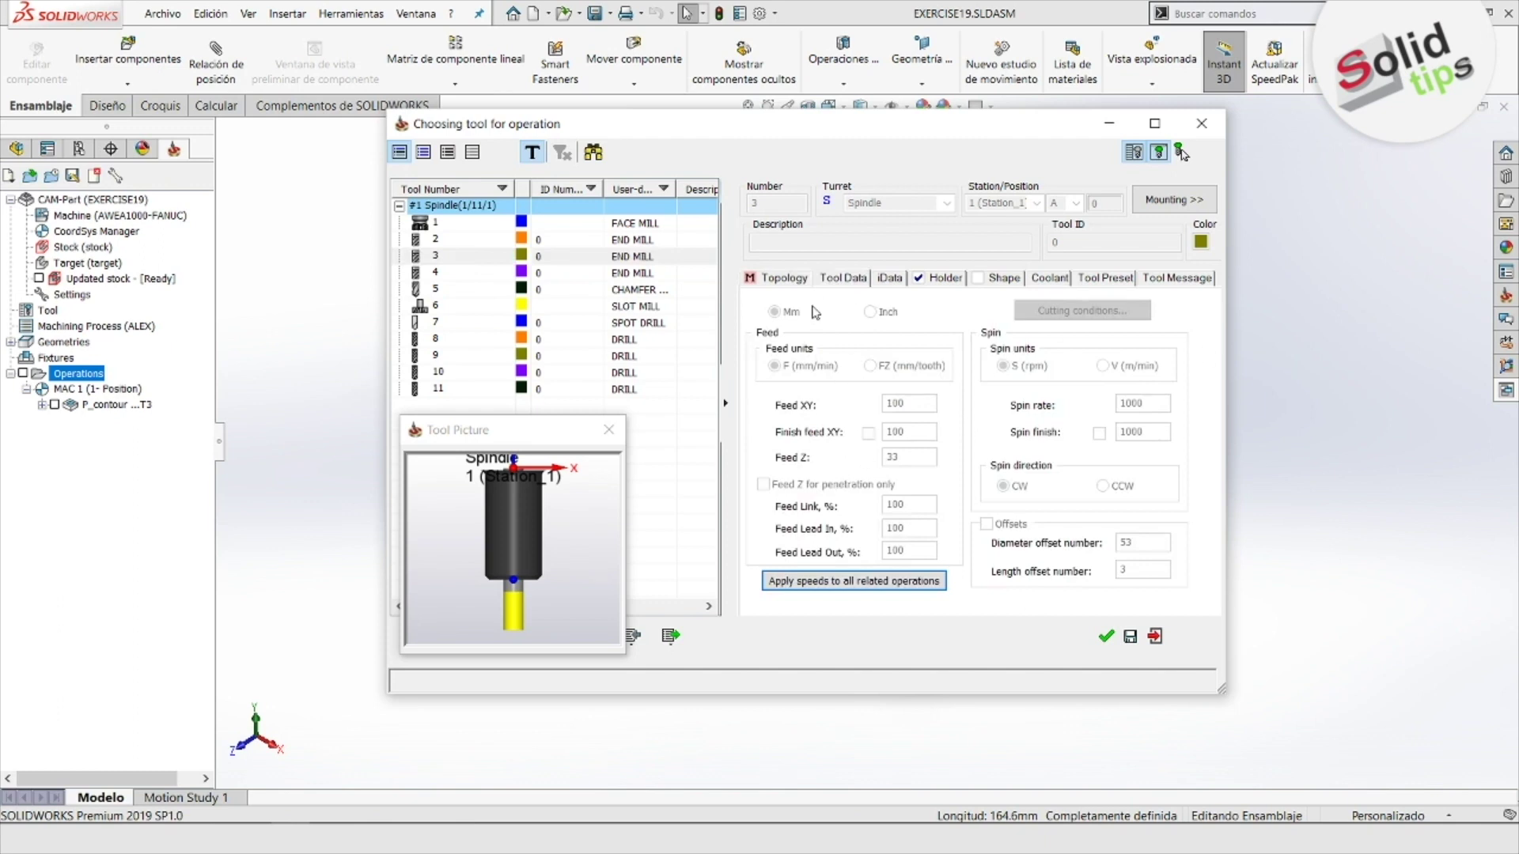
click(780, 280)
click(1106, 637)
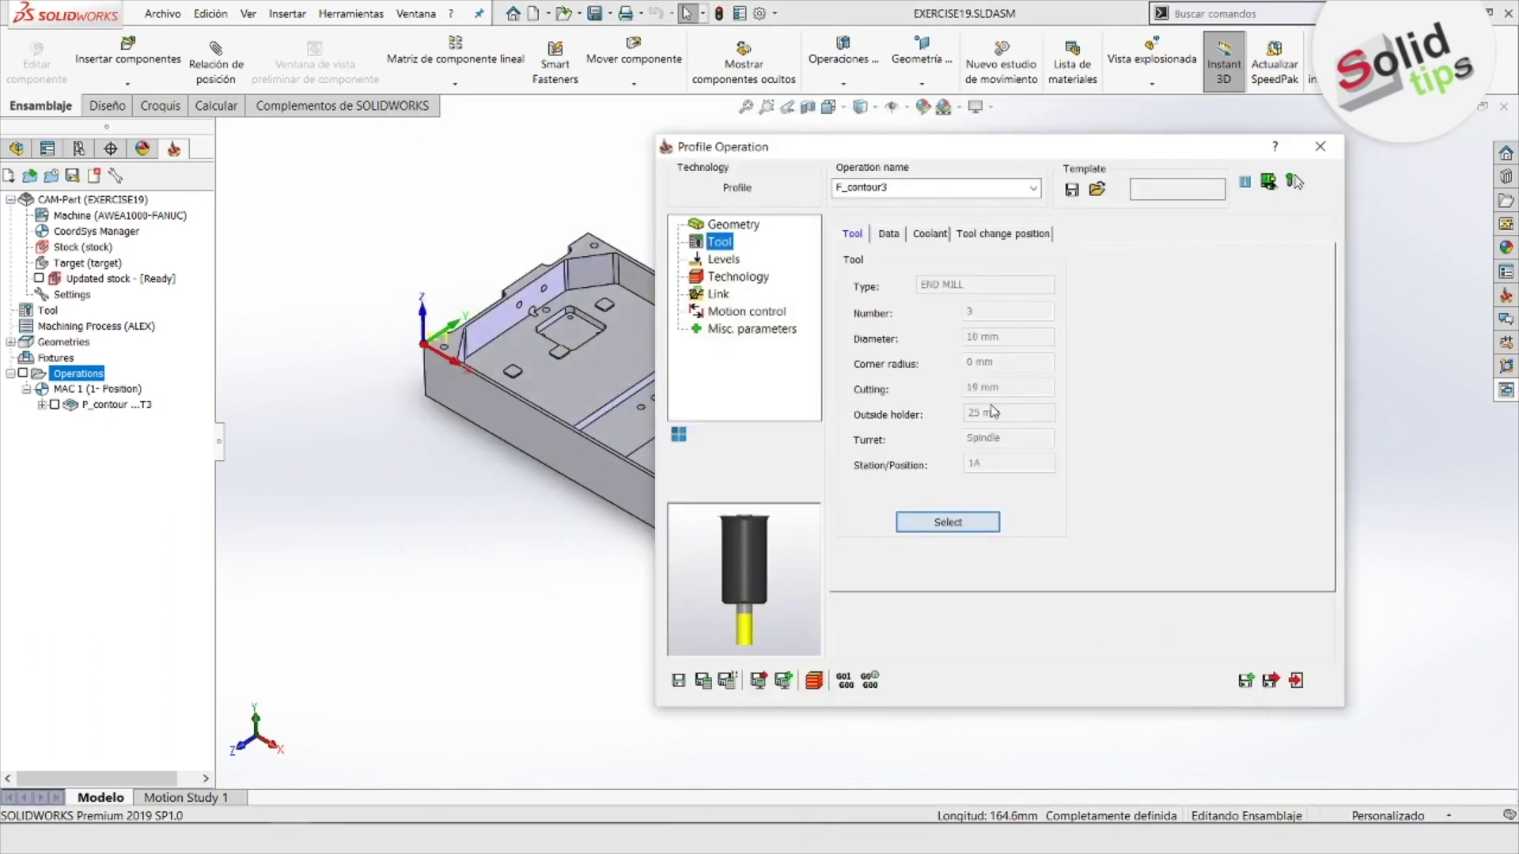
click(723, 260)
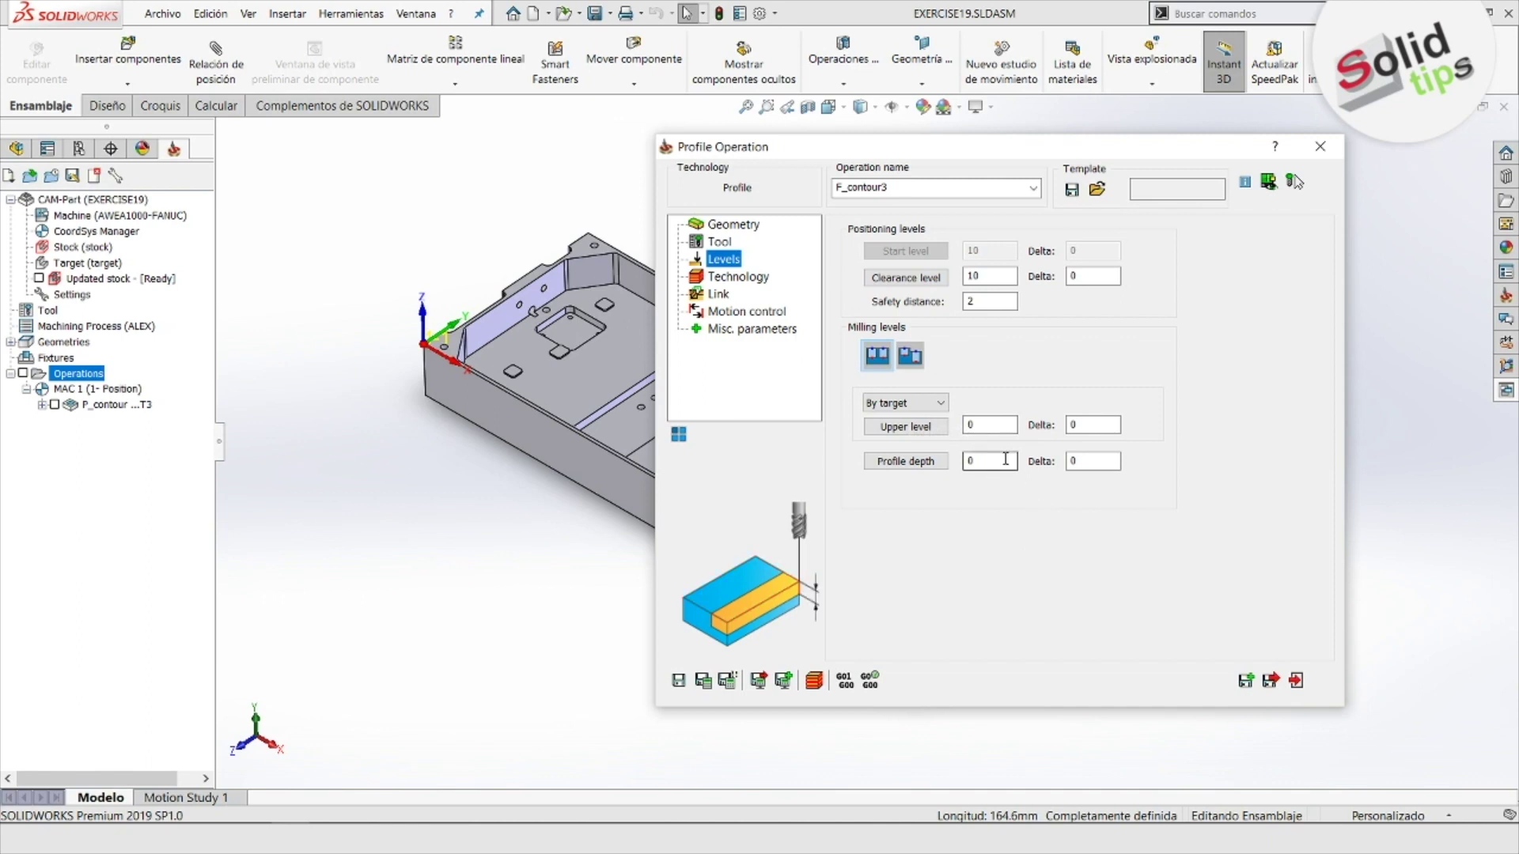
Switch the contour's tool side from Left to Right
click(729, 280)
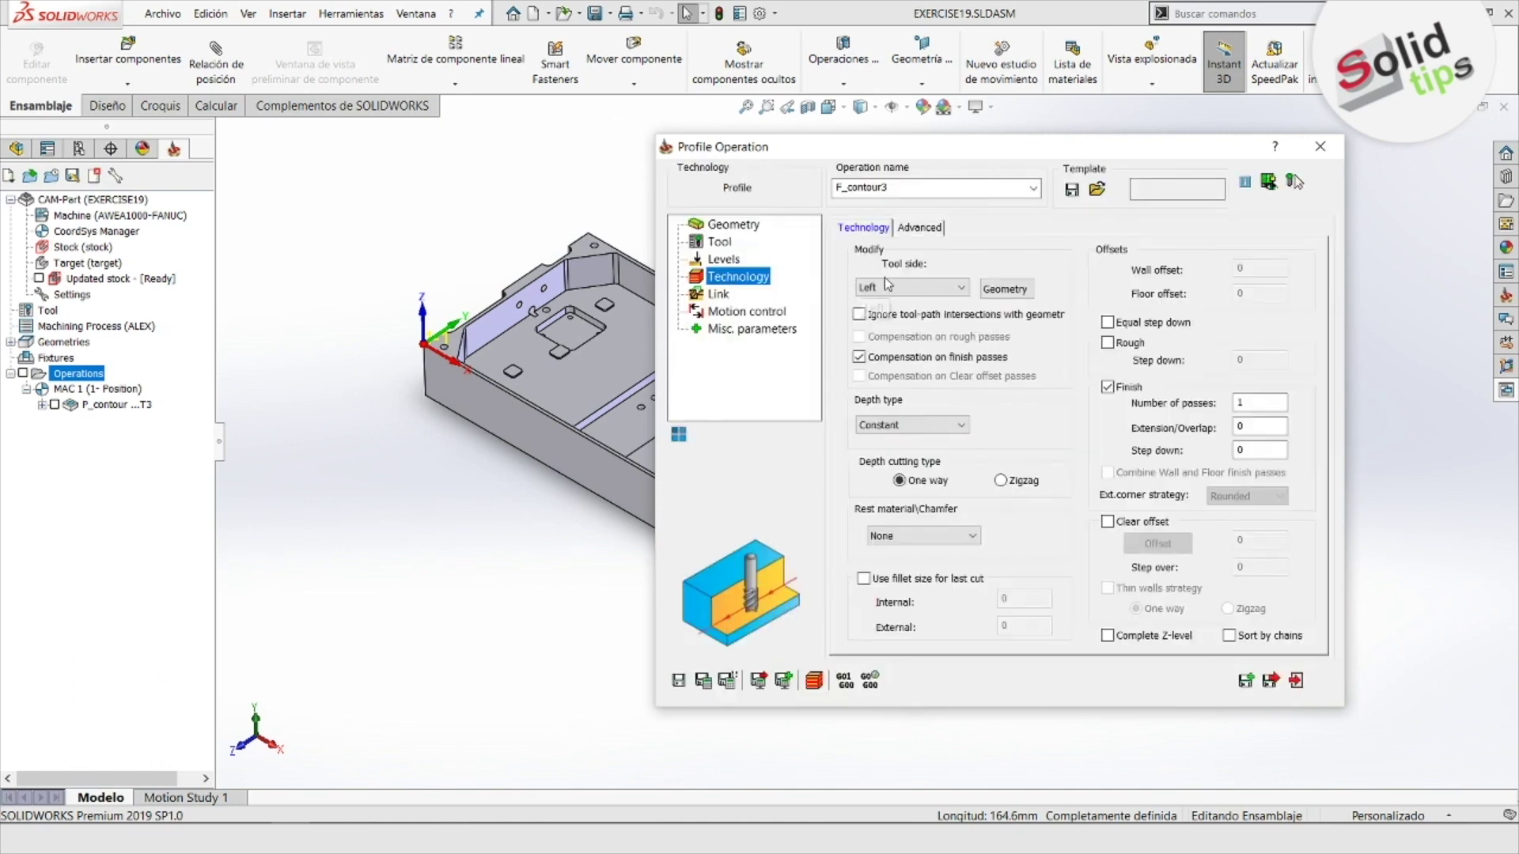
click(1005, 290)
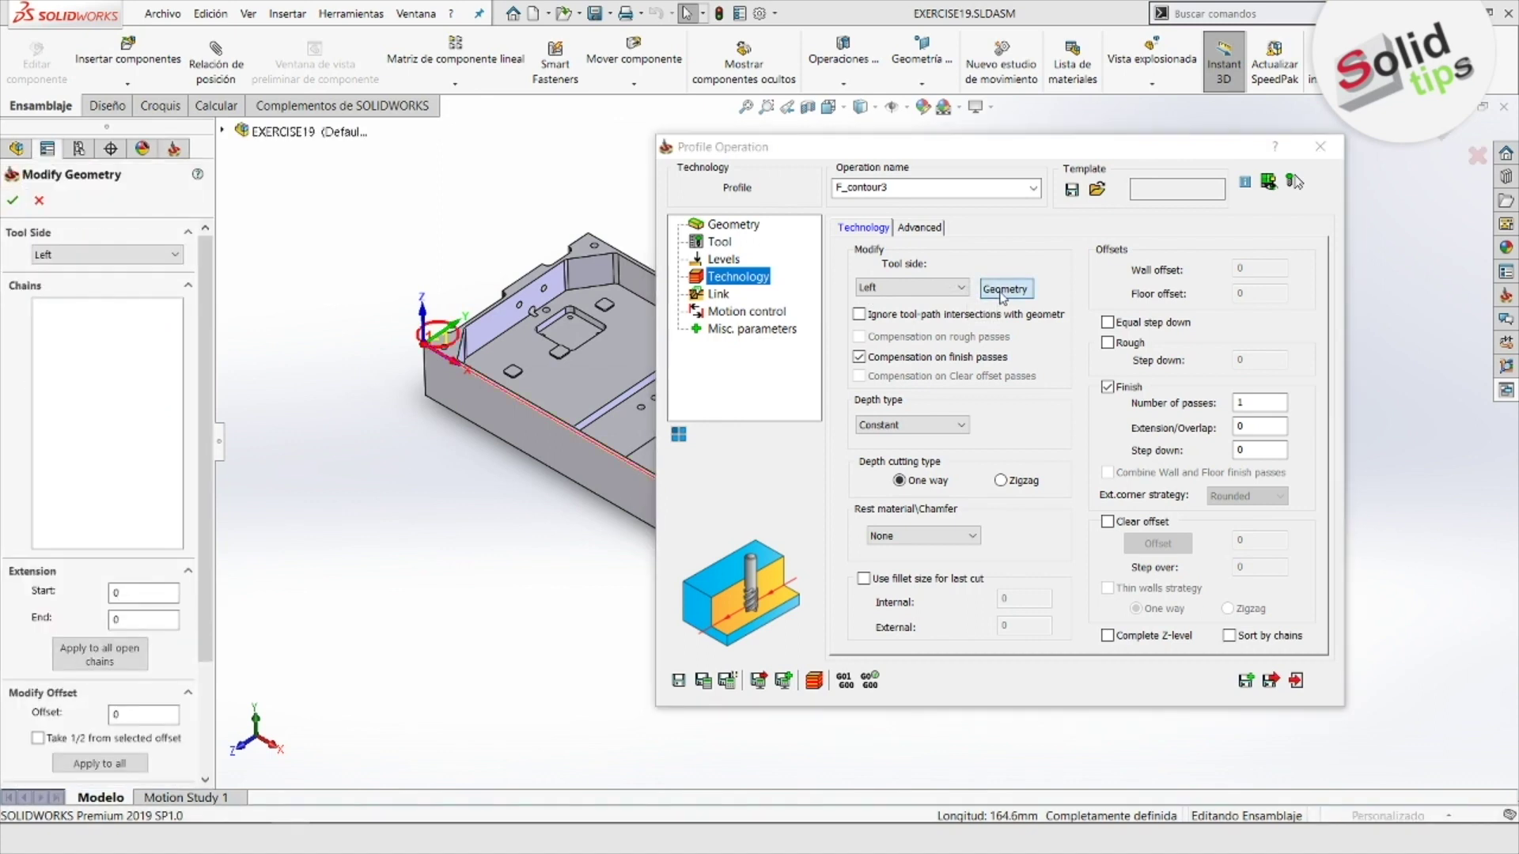
click(156, 254)
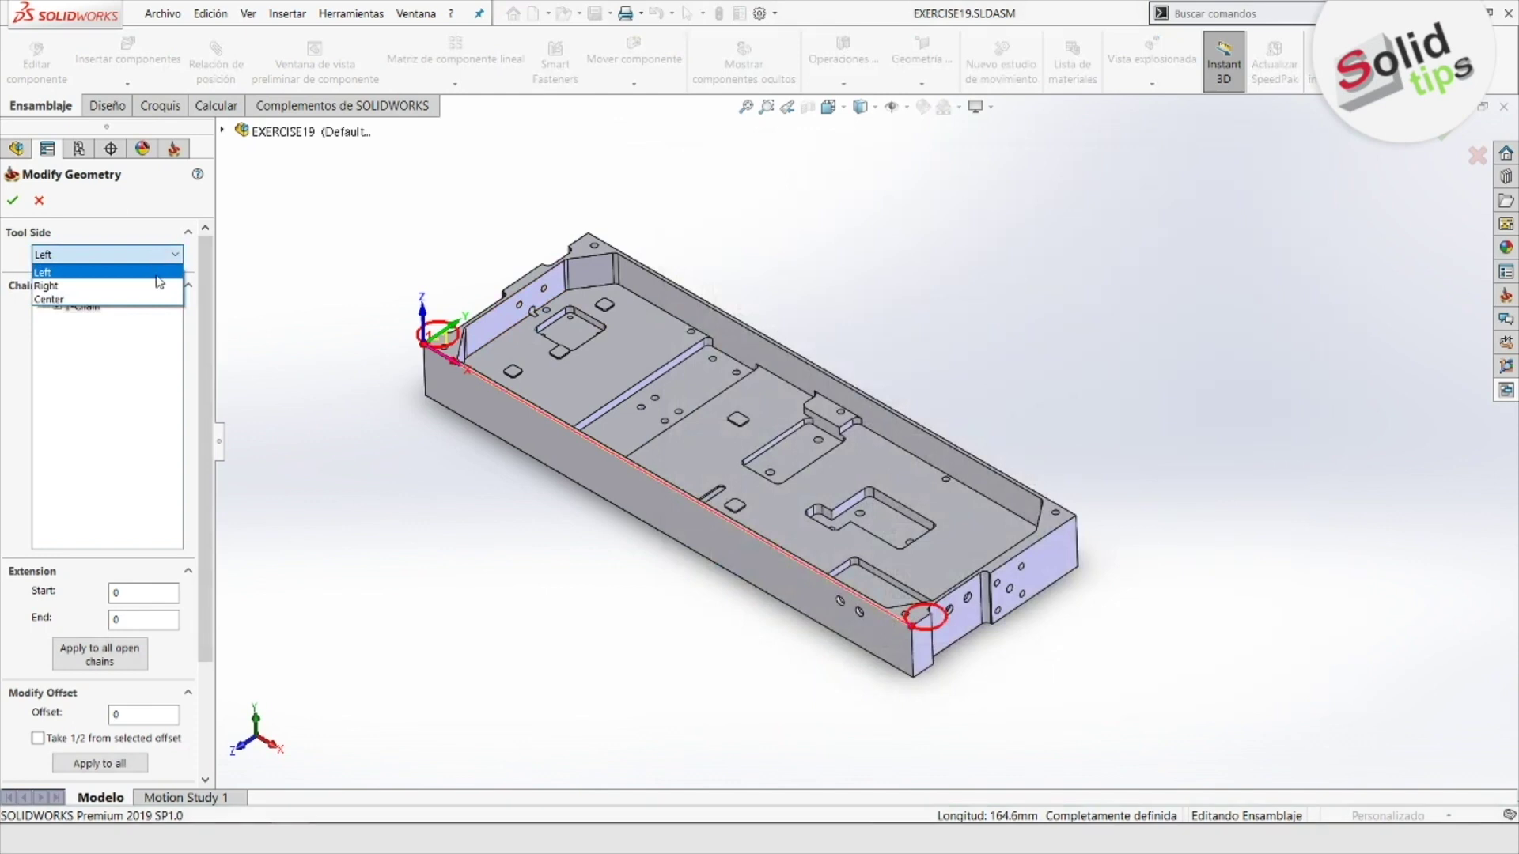
click(159, 286)
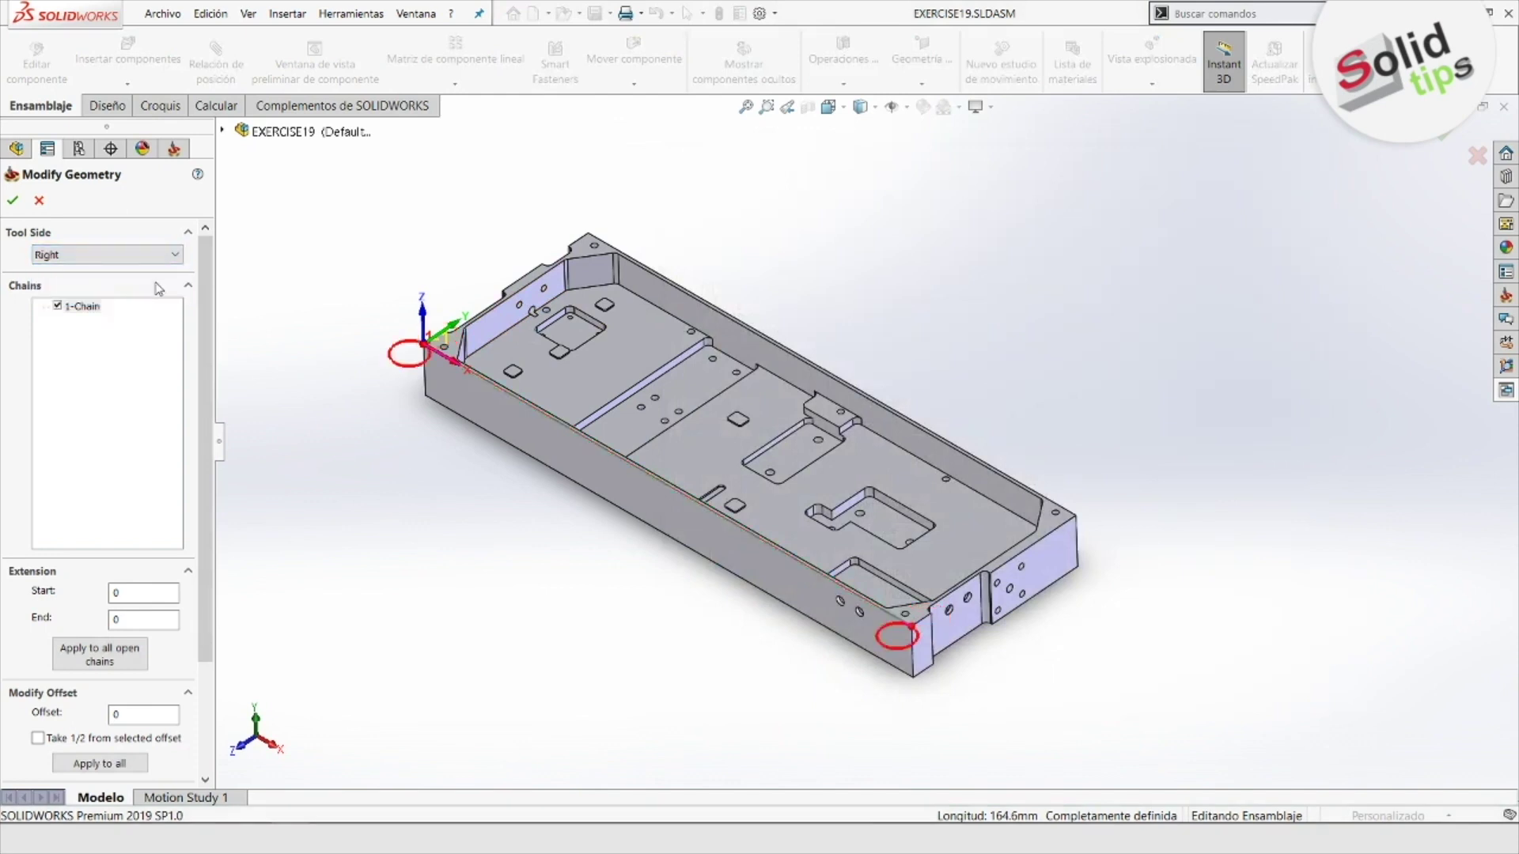
click(12, 200)
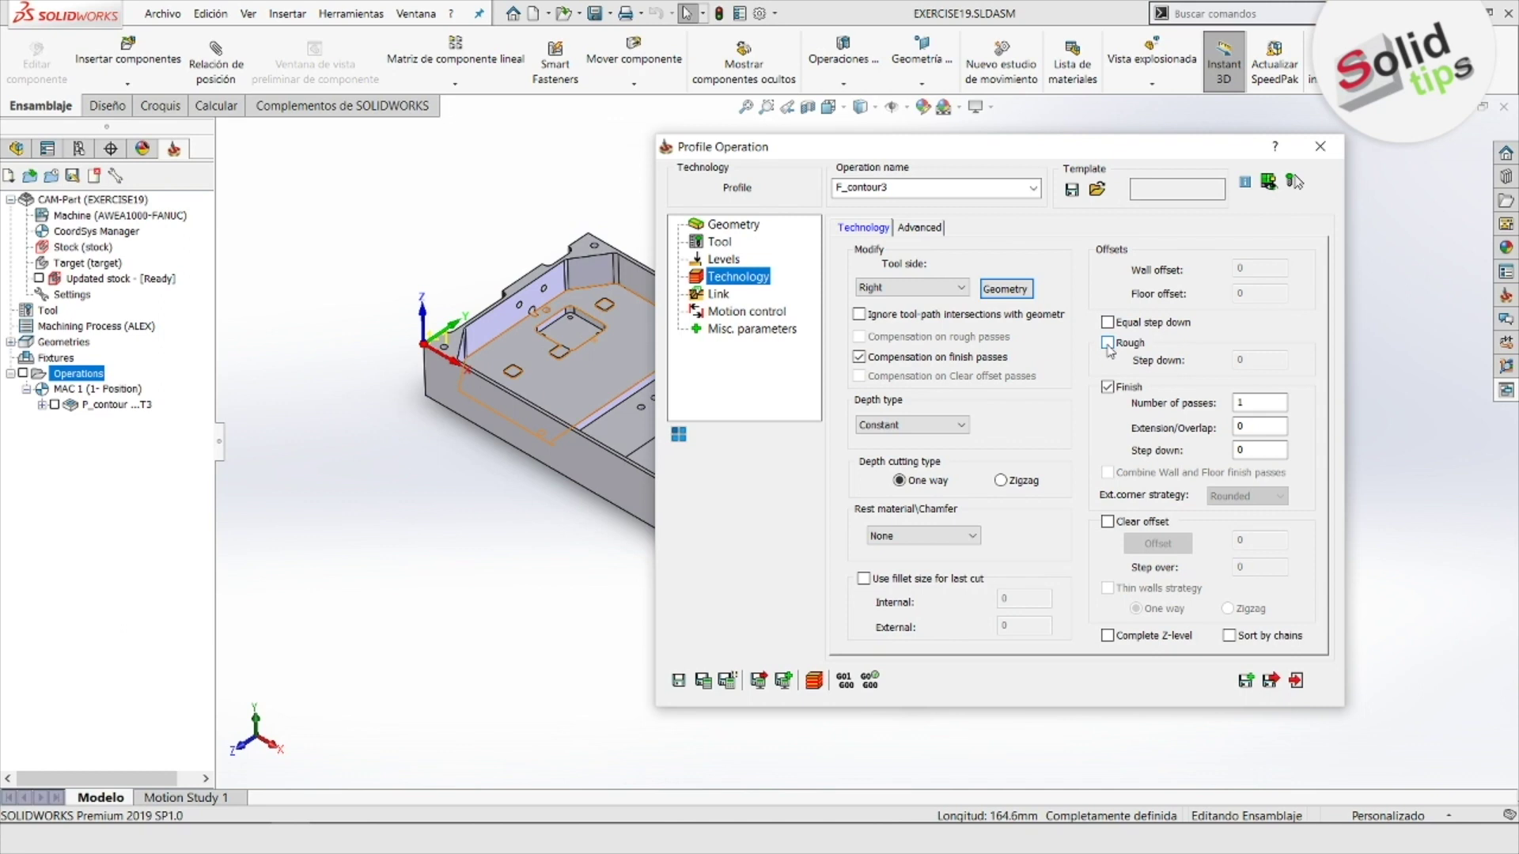
Enable rough passes with 0.2 wall offset and step down 1
click(1107, 344)
click(1107, 387)
text(.2)
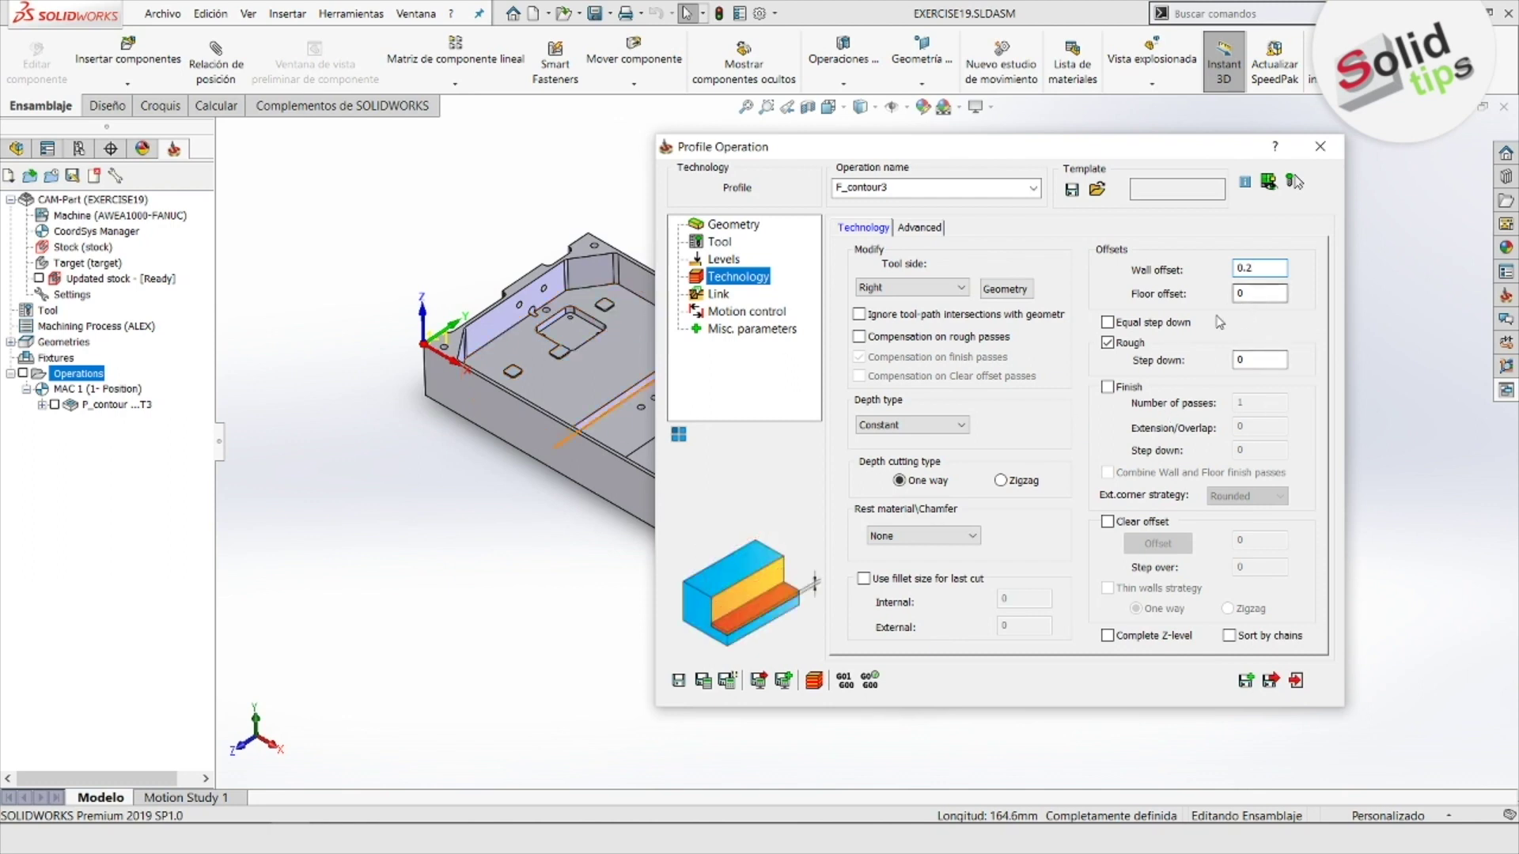
click(1266, 292)
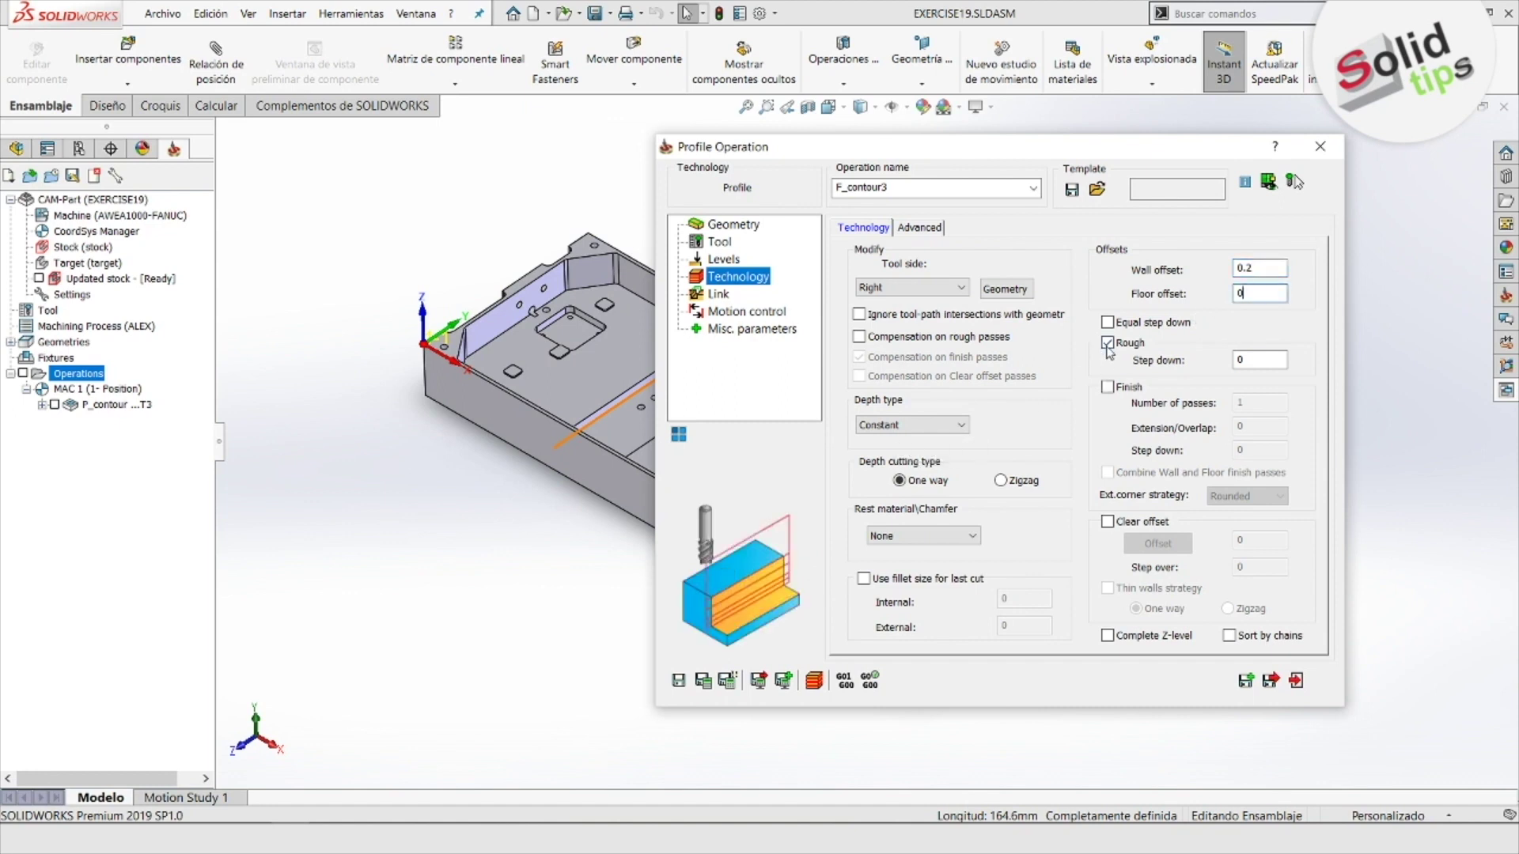
click(1239, 361)
double_click(1239, 361)
text(1)
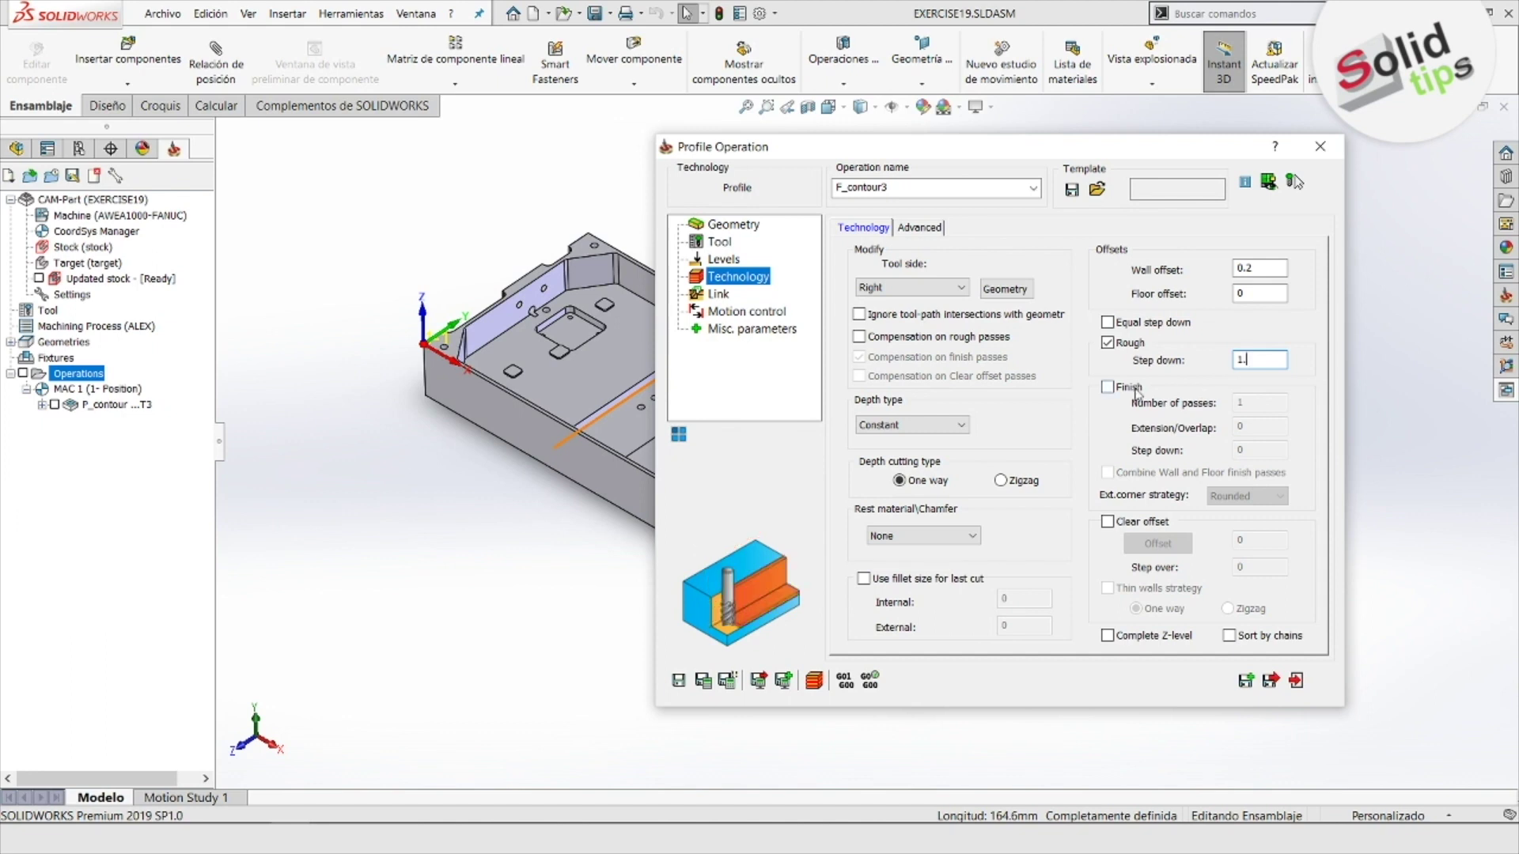
Re-enable the finish pass, keeping 1 pass with extension/overlap 3
click(1110, 390)
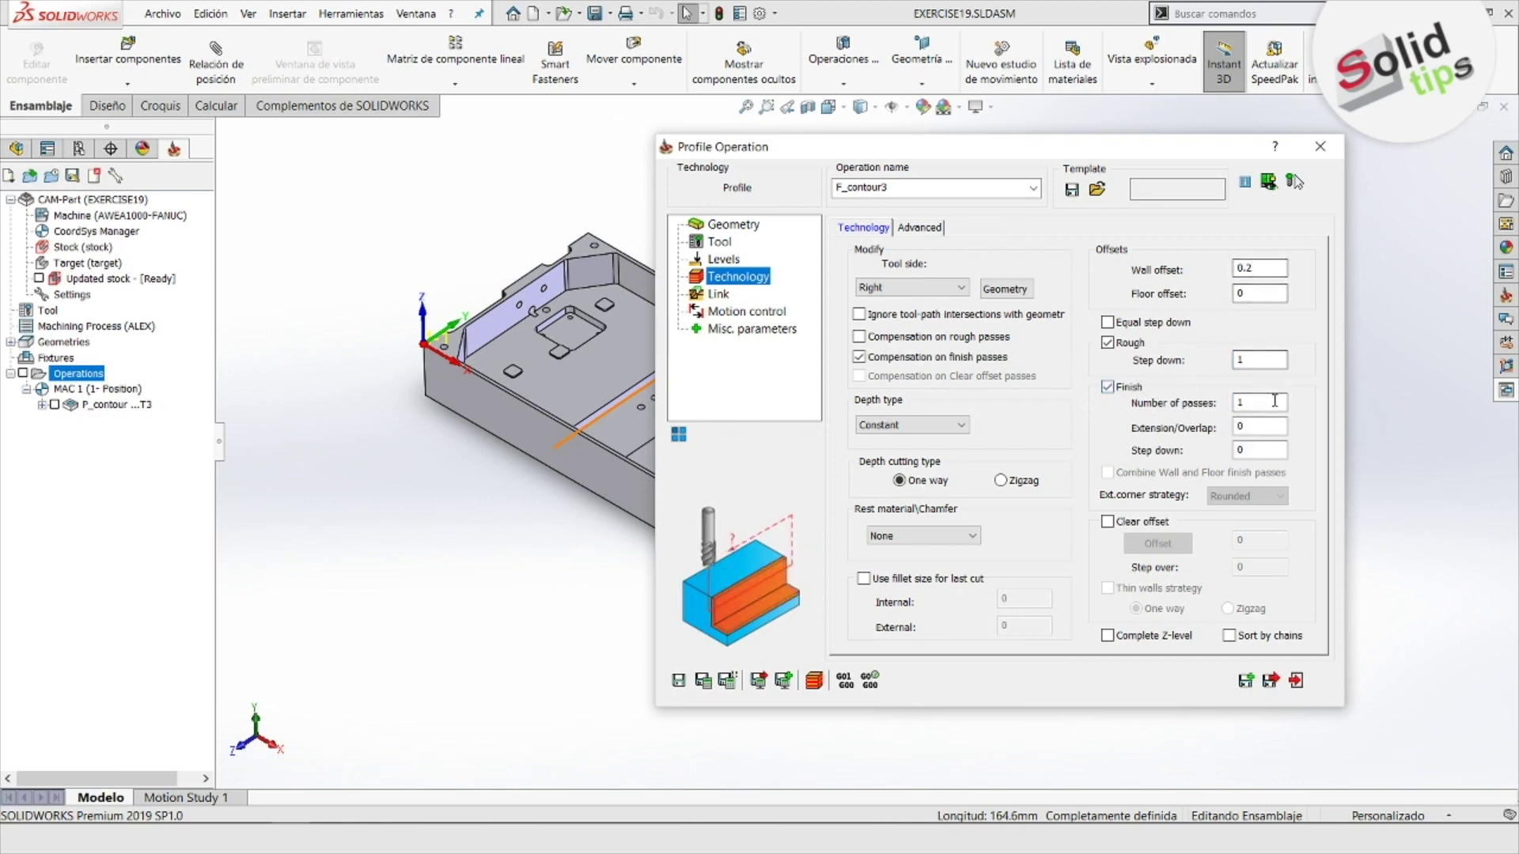
click(1268, 405)
click(1266, 448)
click(1263, 427)
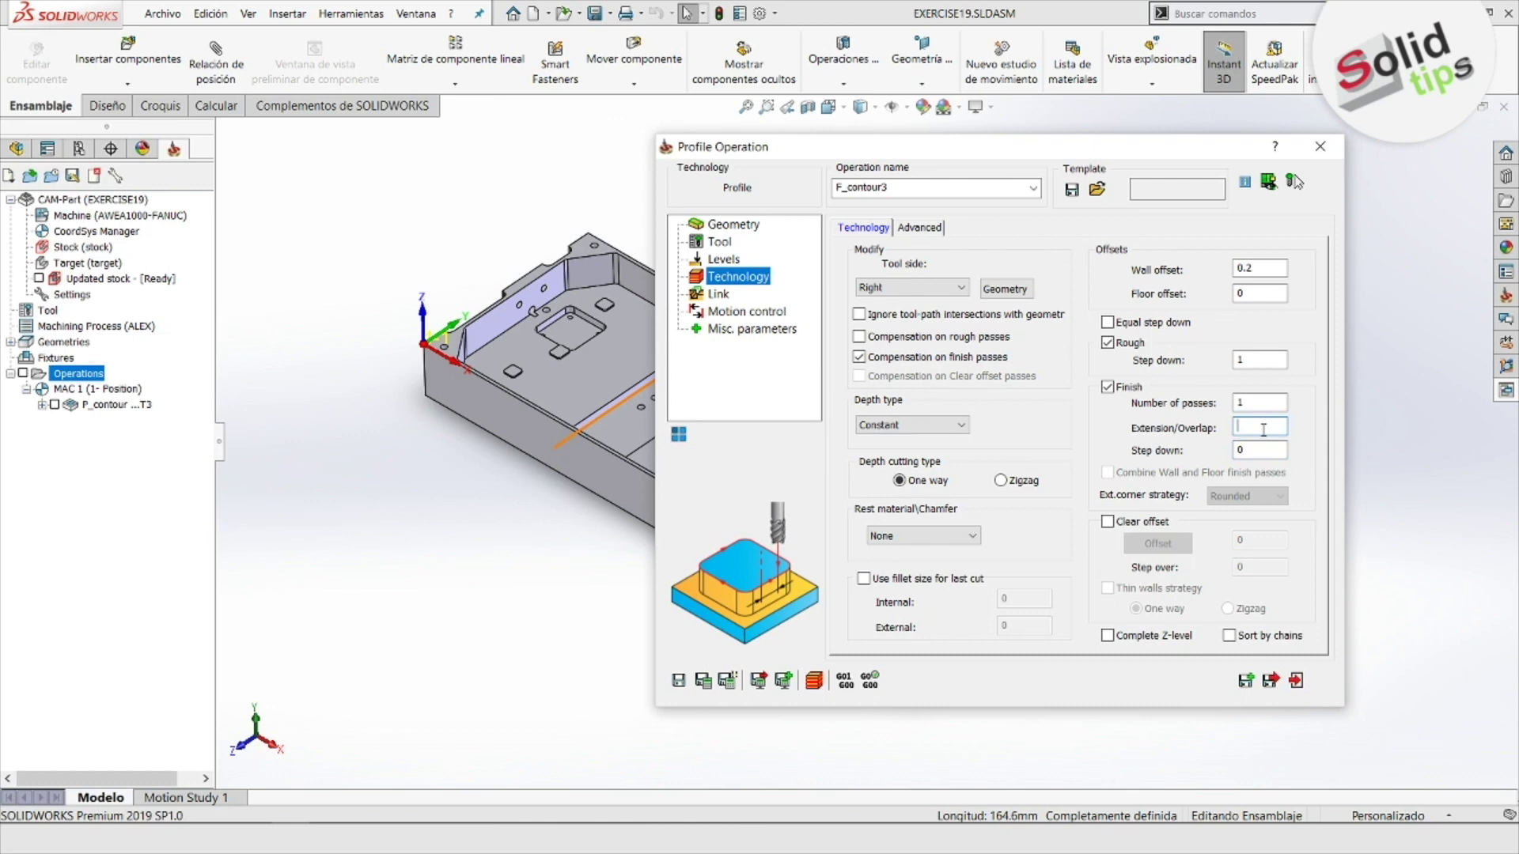
text(3)
Set the lead-in to Normal and make the lead-out the same as the lead-in
click(720, 295)
click(949, 385)
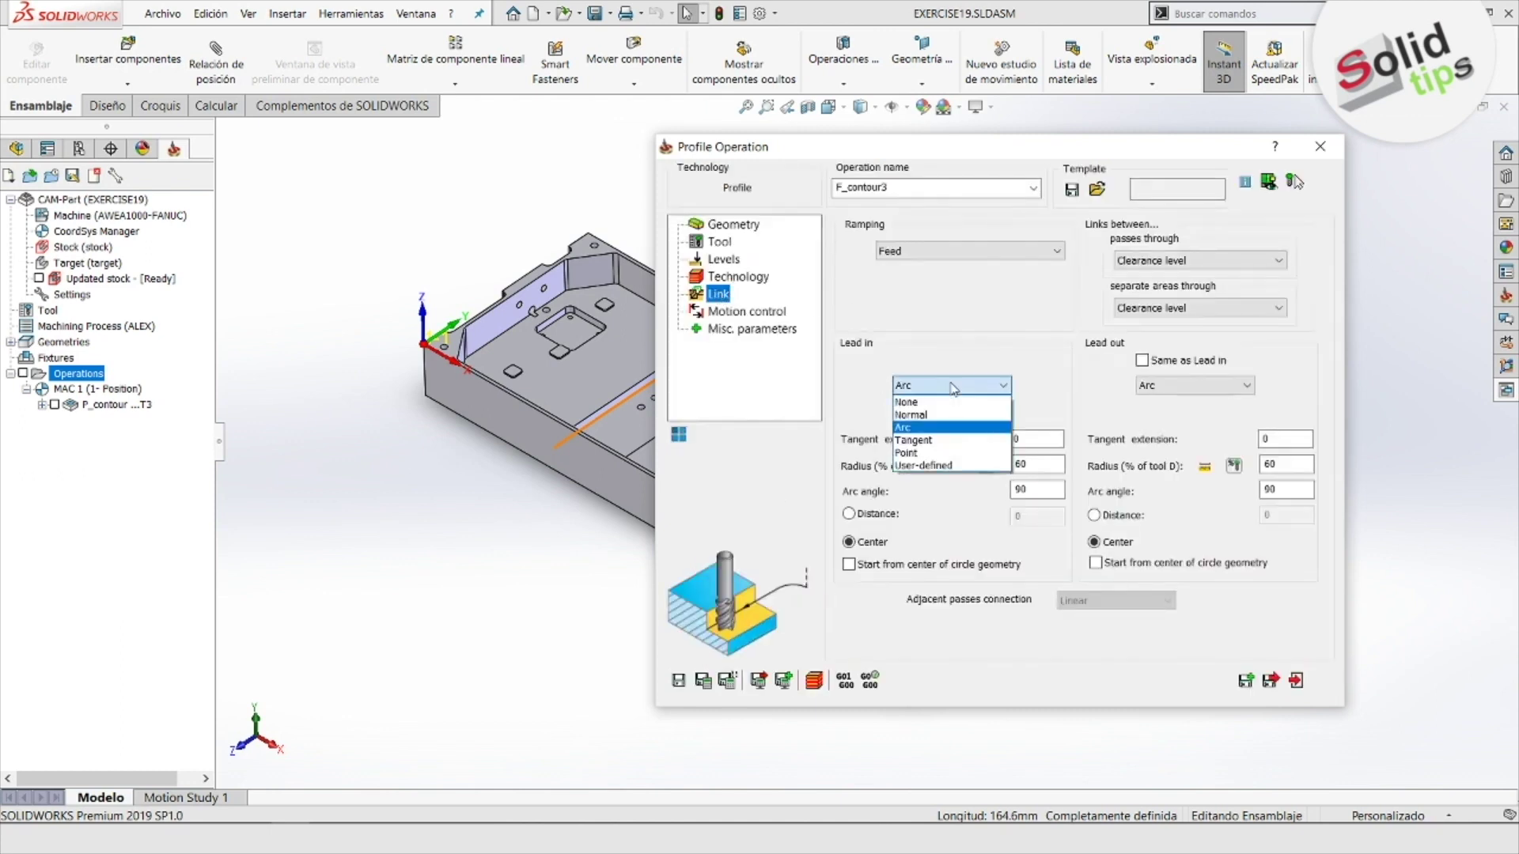
click(962, 416)
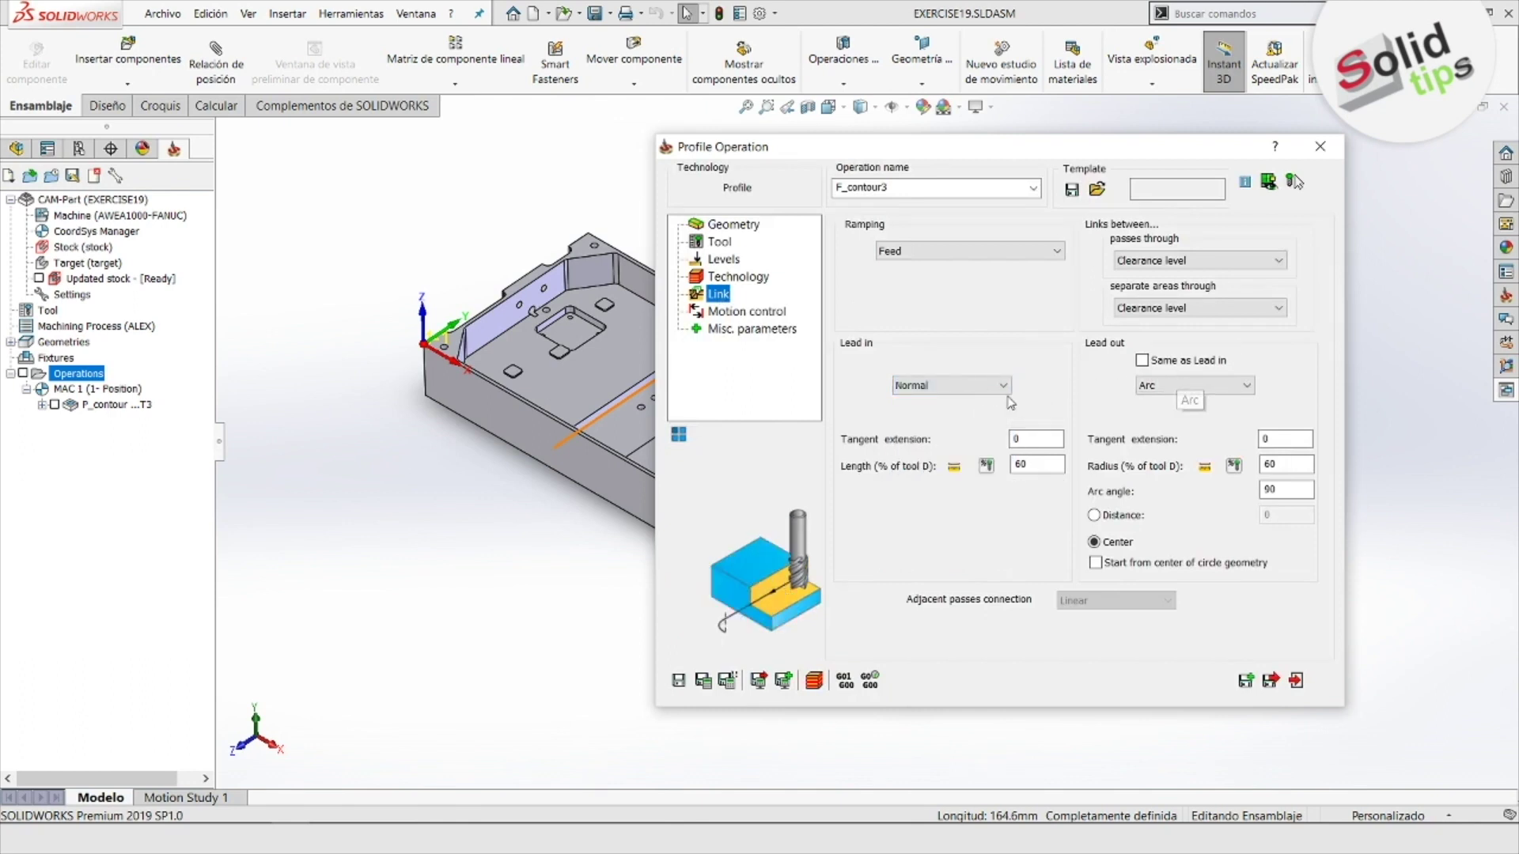
click(988, 385)
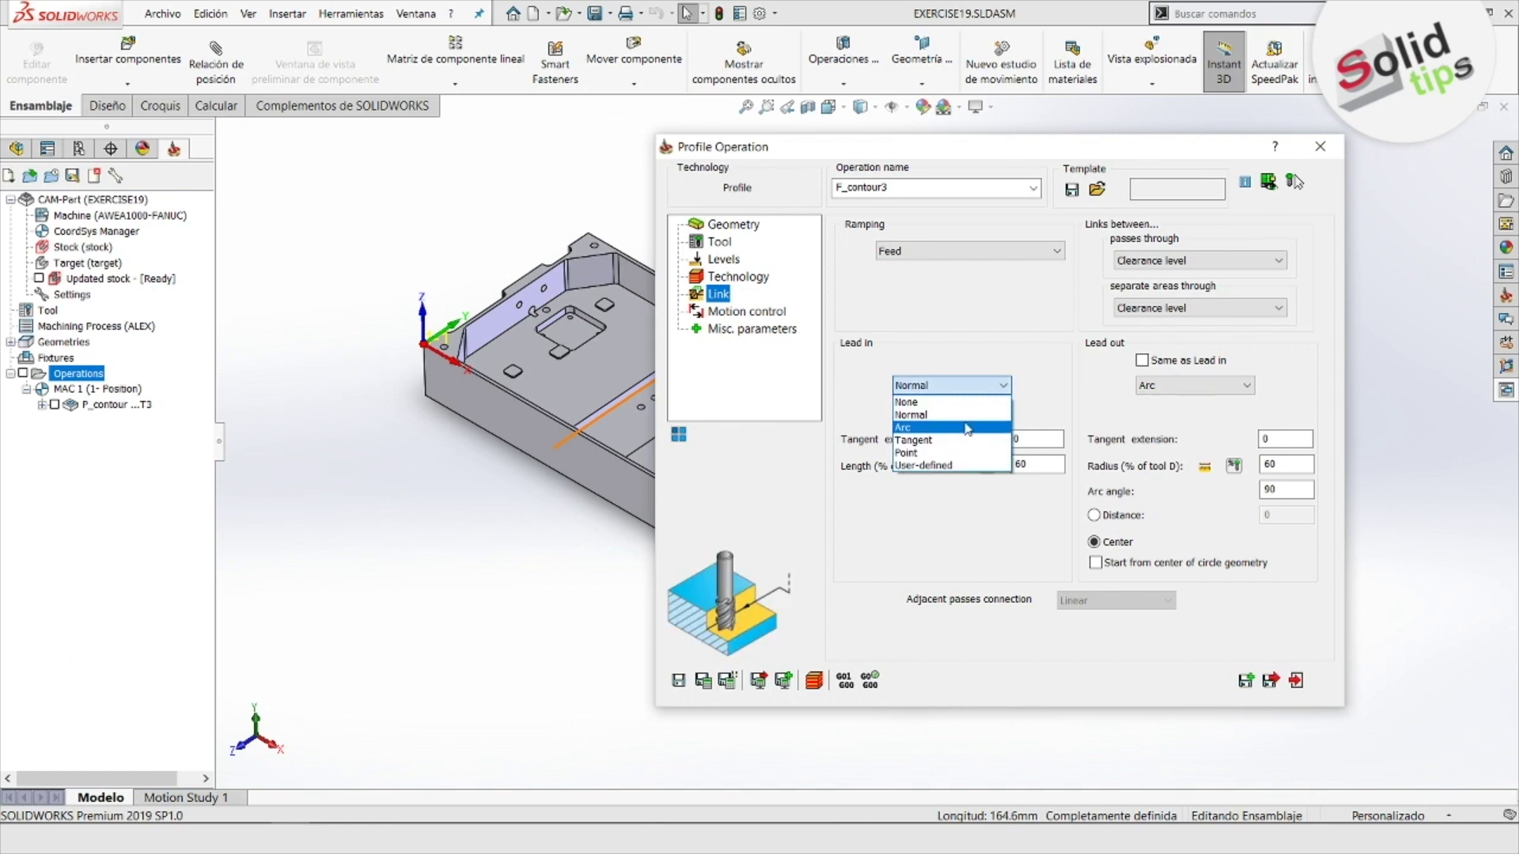
click(964, 415)
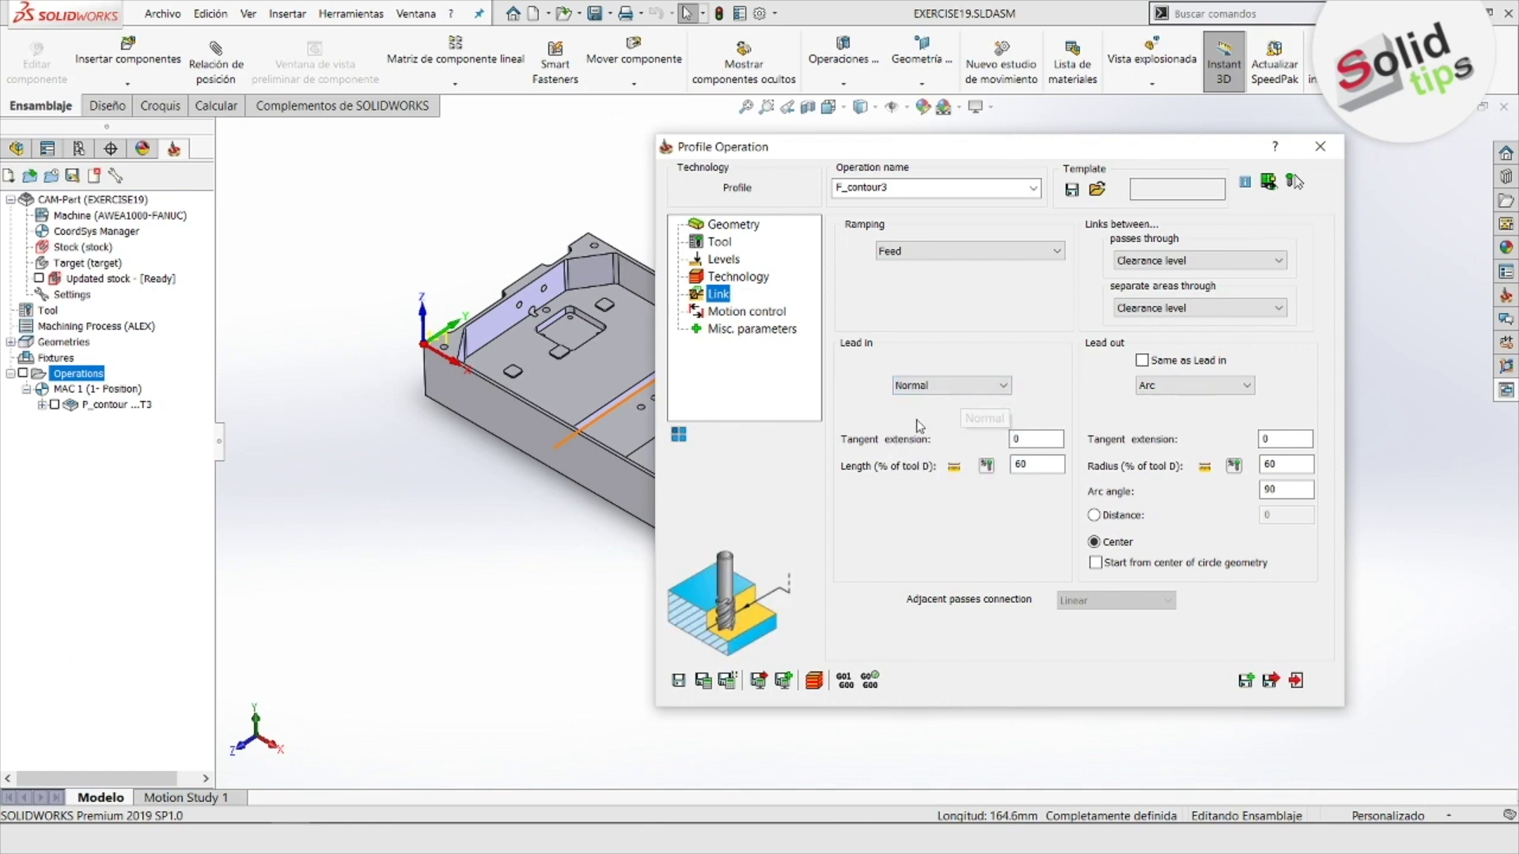
click(1141, 360)
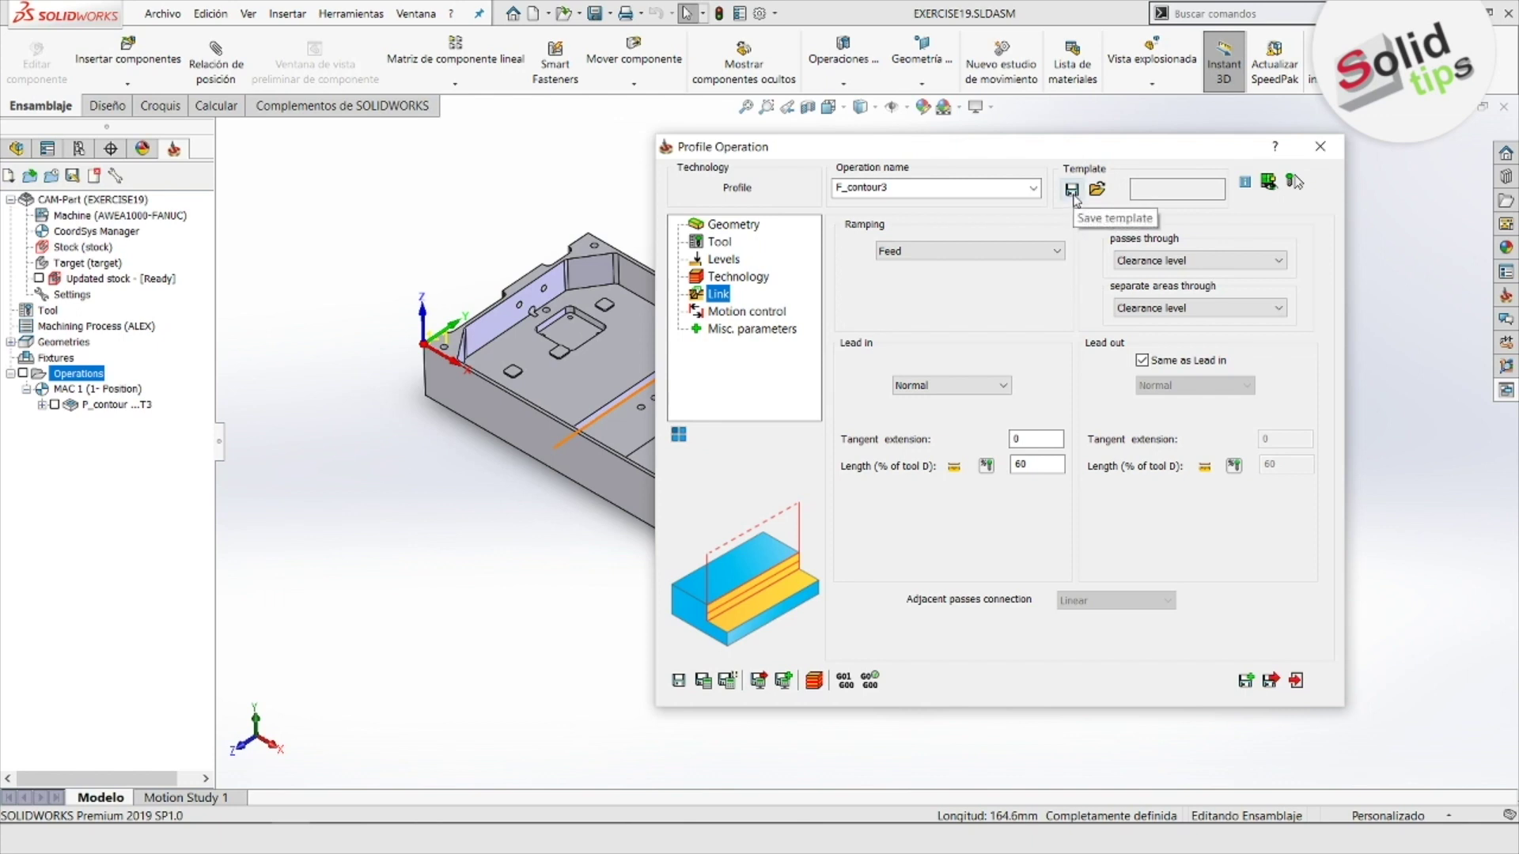
Save the operation as template DES_CON_ACABADO, including tool data
click(1072, 190)
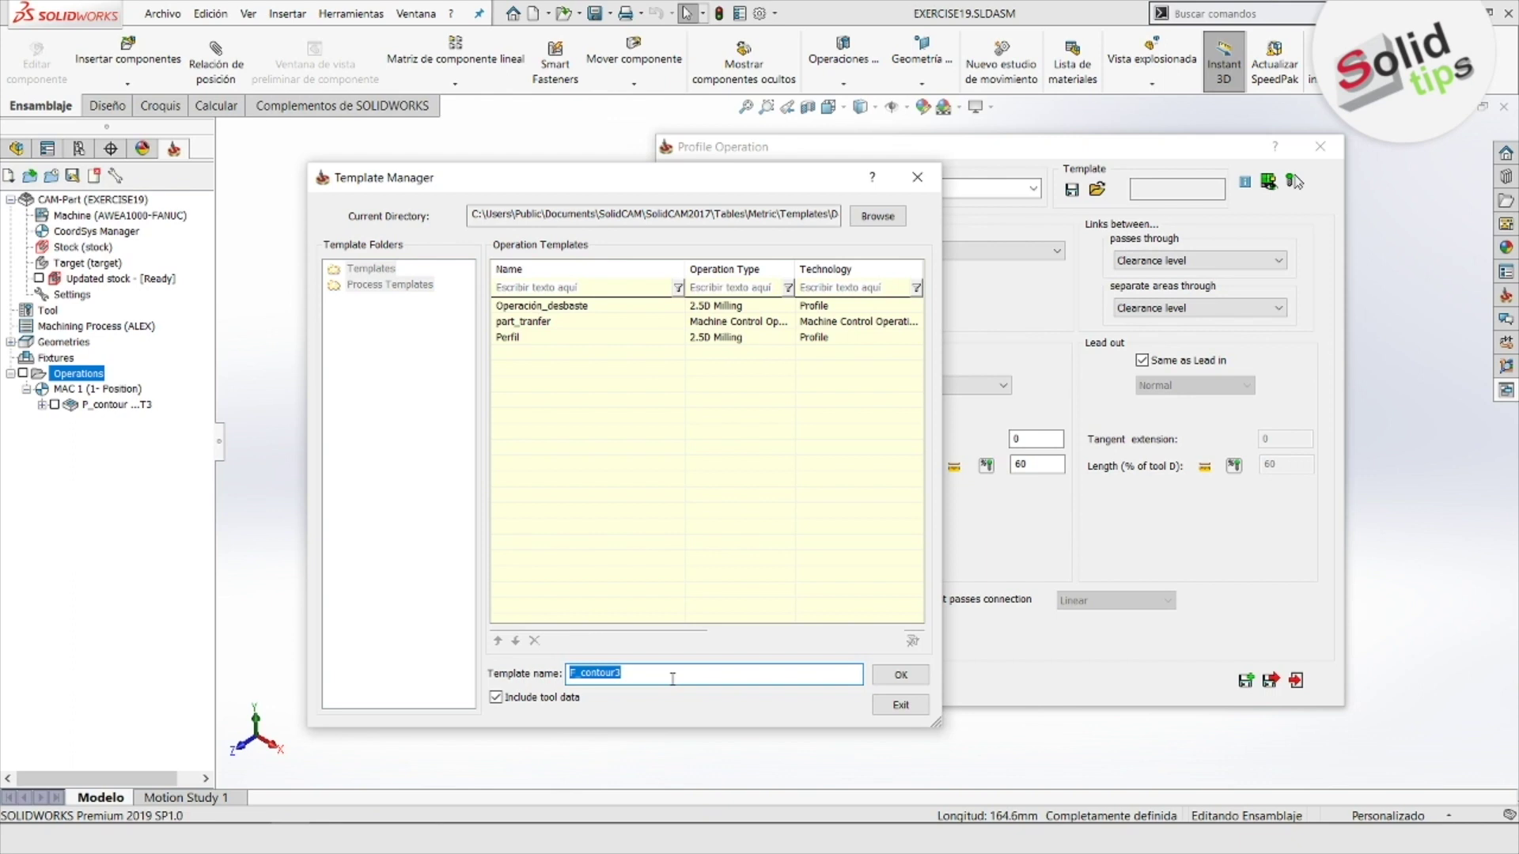
text(DES_)
text(CON_ACABADO)
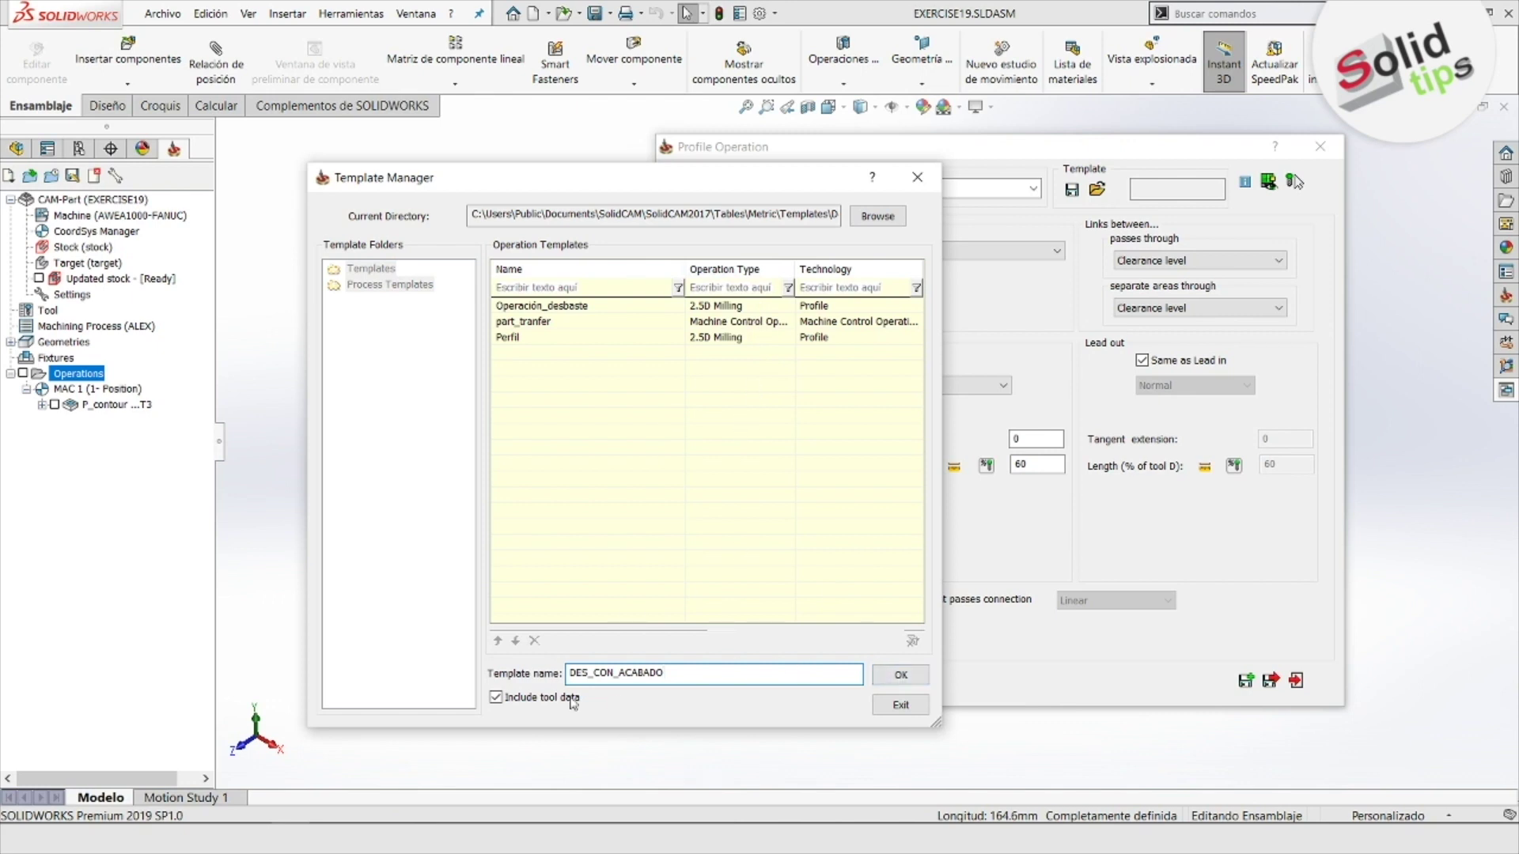
click(903, 677)
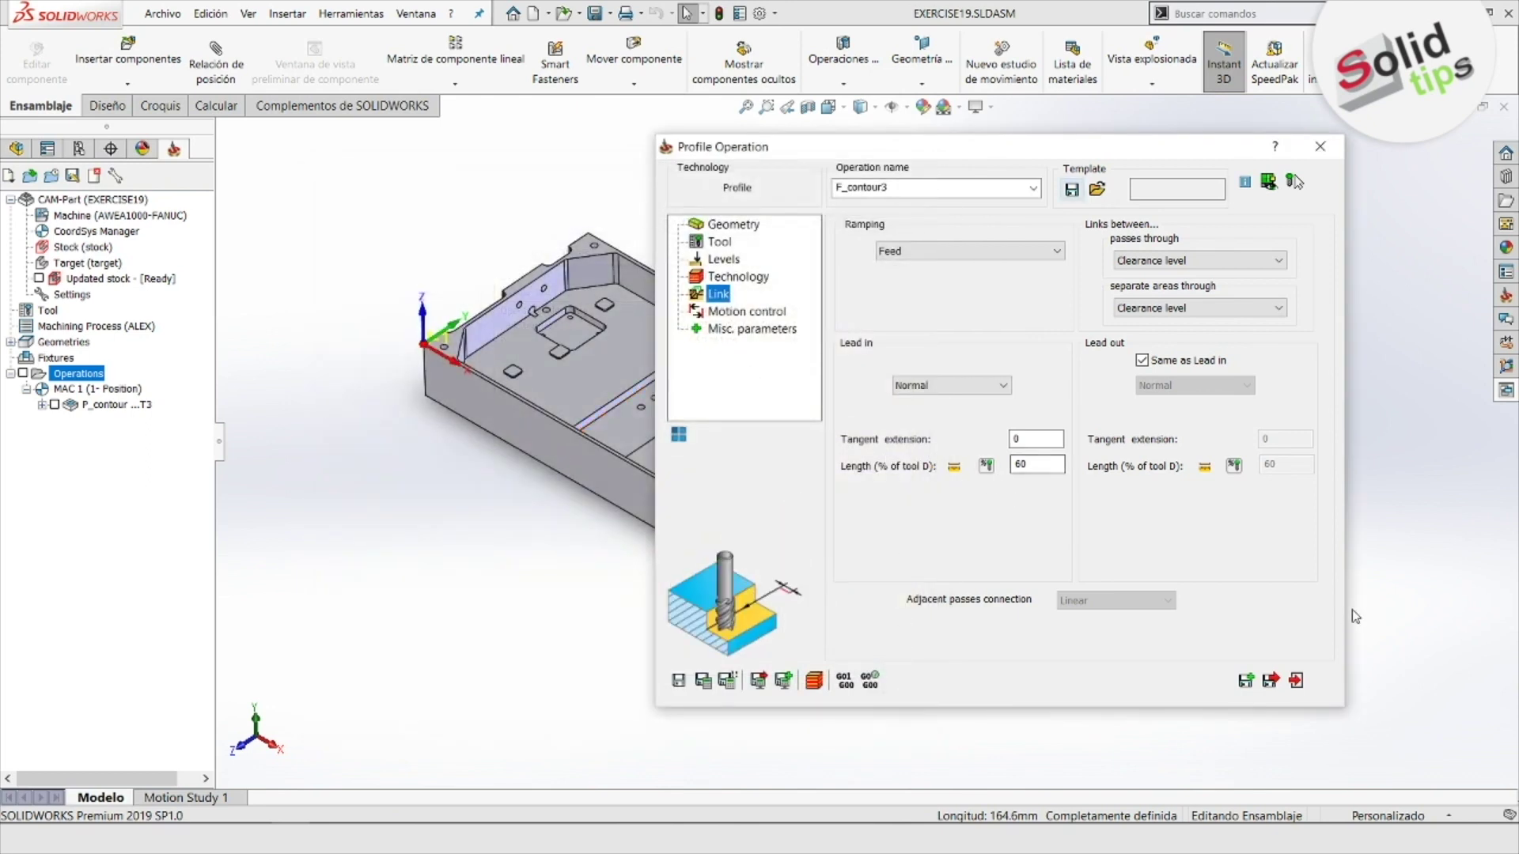
Save and close the operation with contour3, then open the P_contour operation's context menu
click(1295, 686)
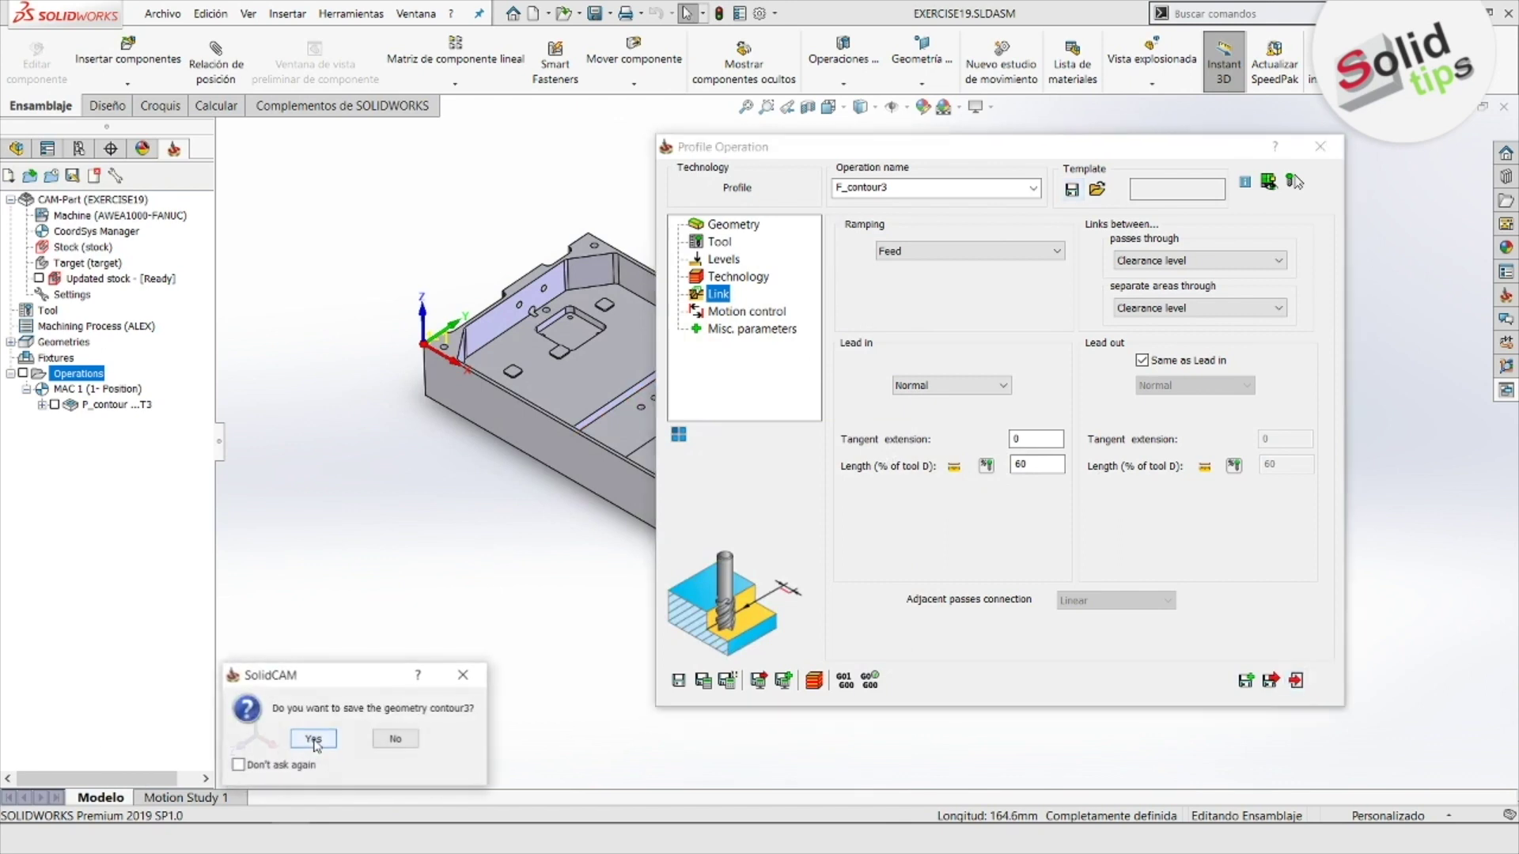
click(314, 738)
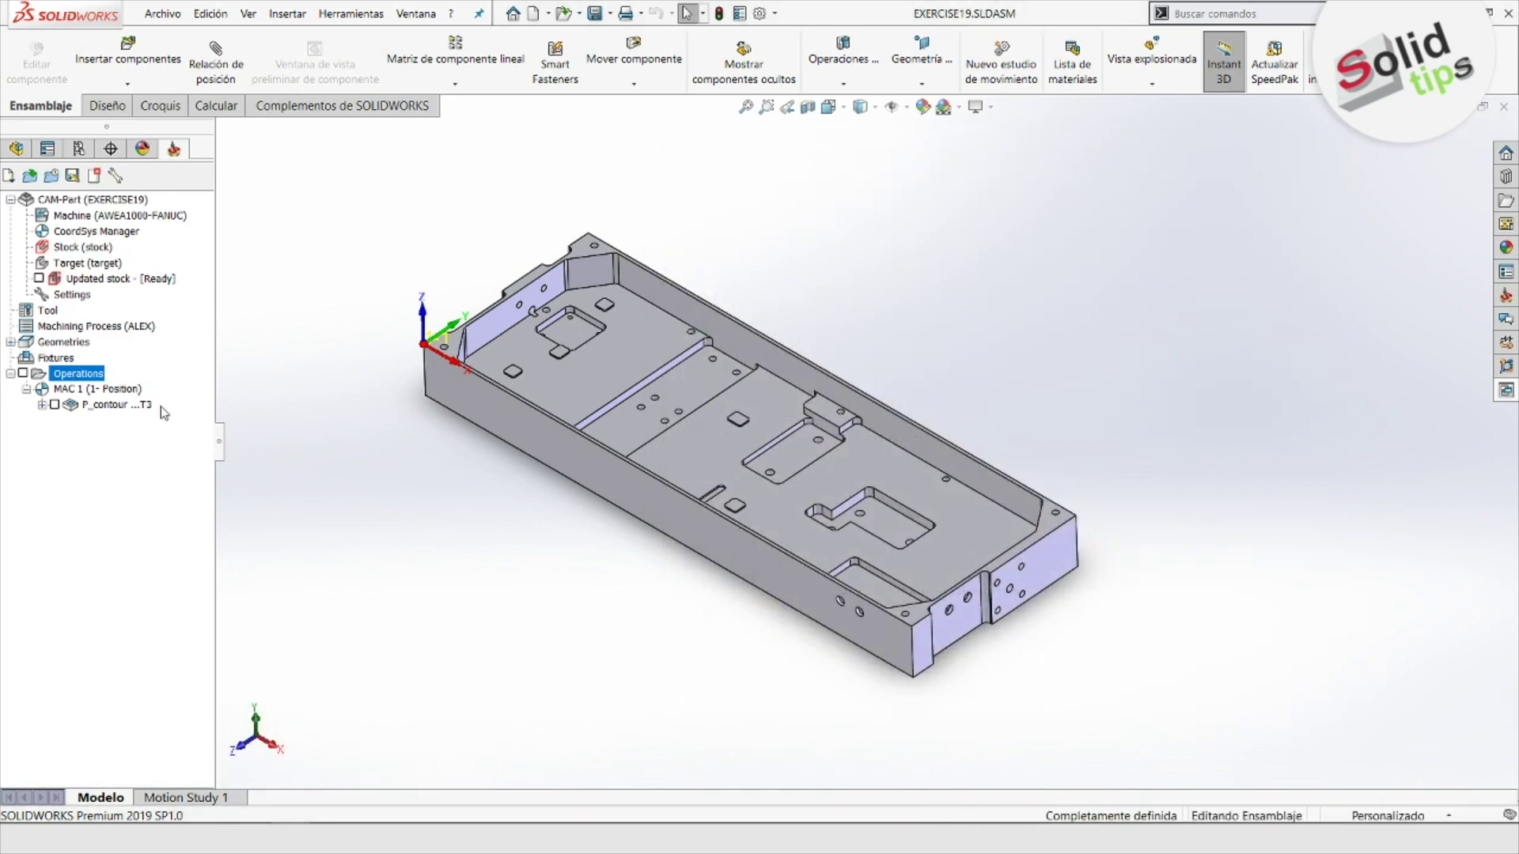
click(89, 407)
right_click(102, 412)
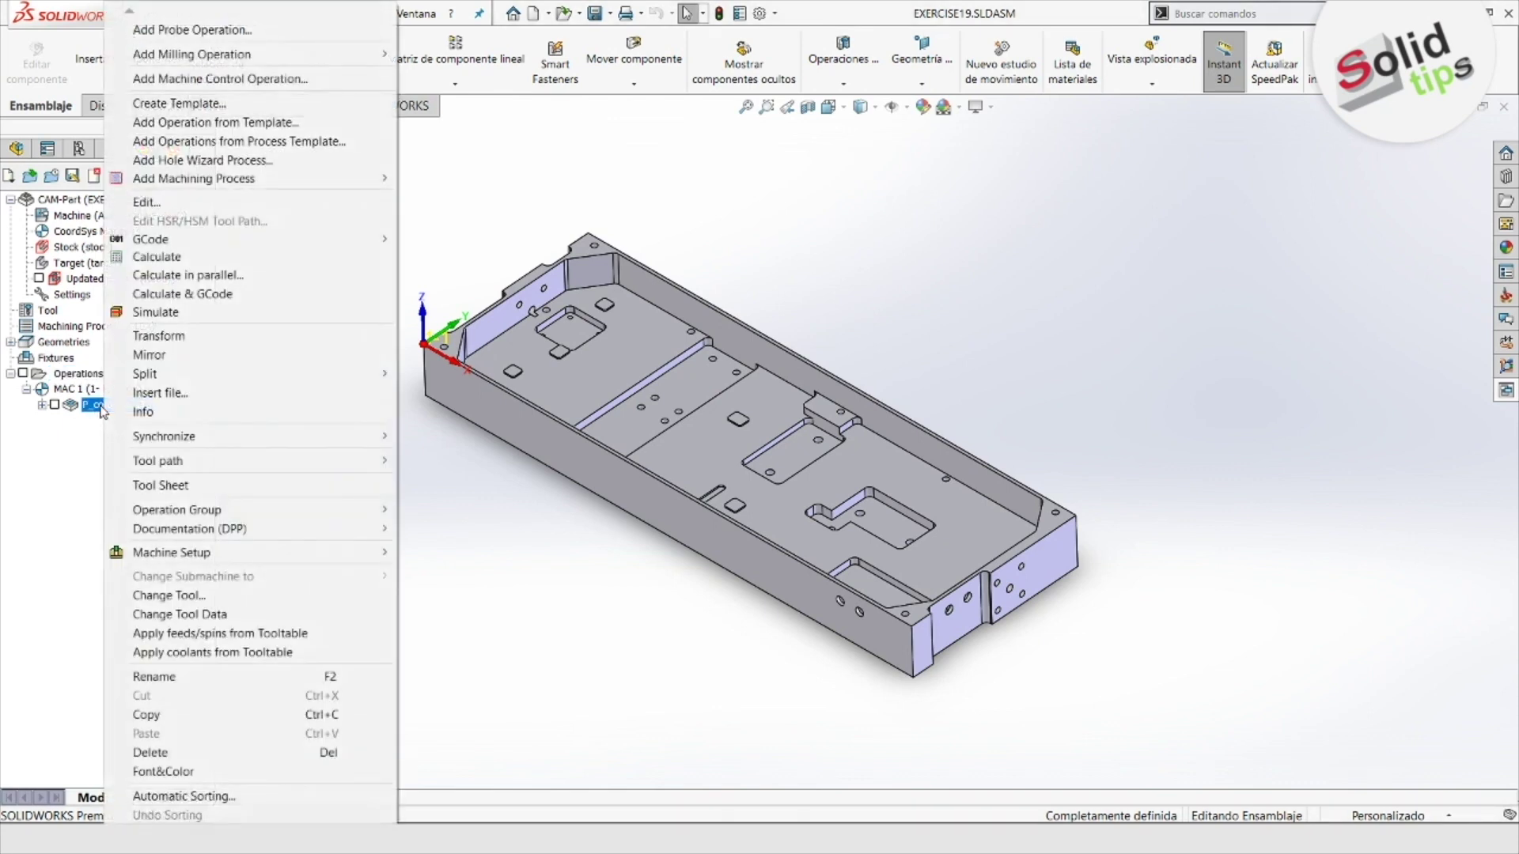
Add an operation from the DES_CON_ACABADO template, keeping CoordSys MAC 1 (1- Position)
click(231, 128)
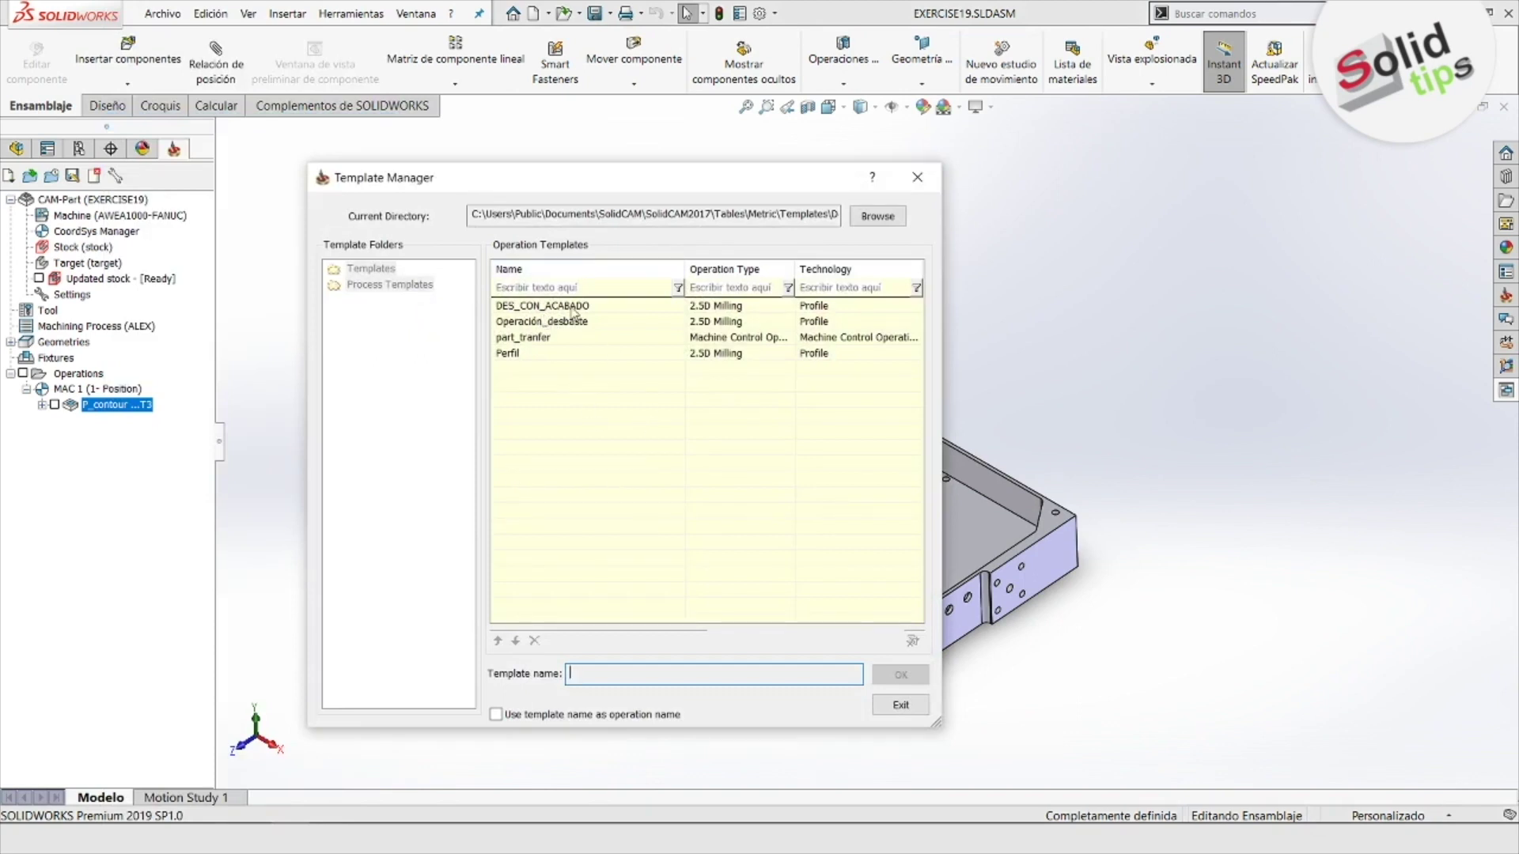
click(573, 307)
click(900, 673)
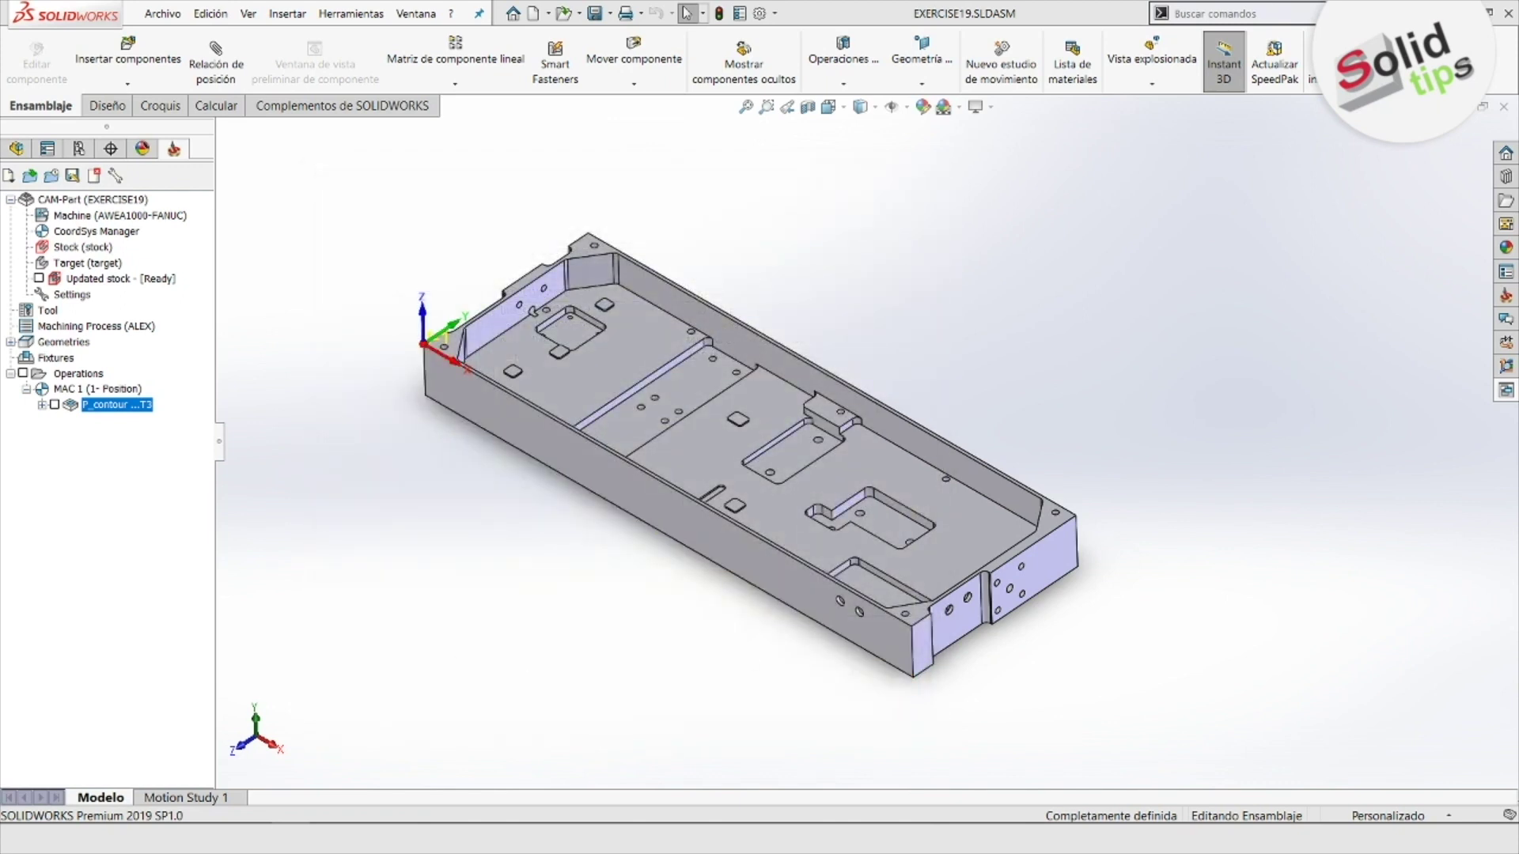
drag(4, 316, 404, 479)
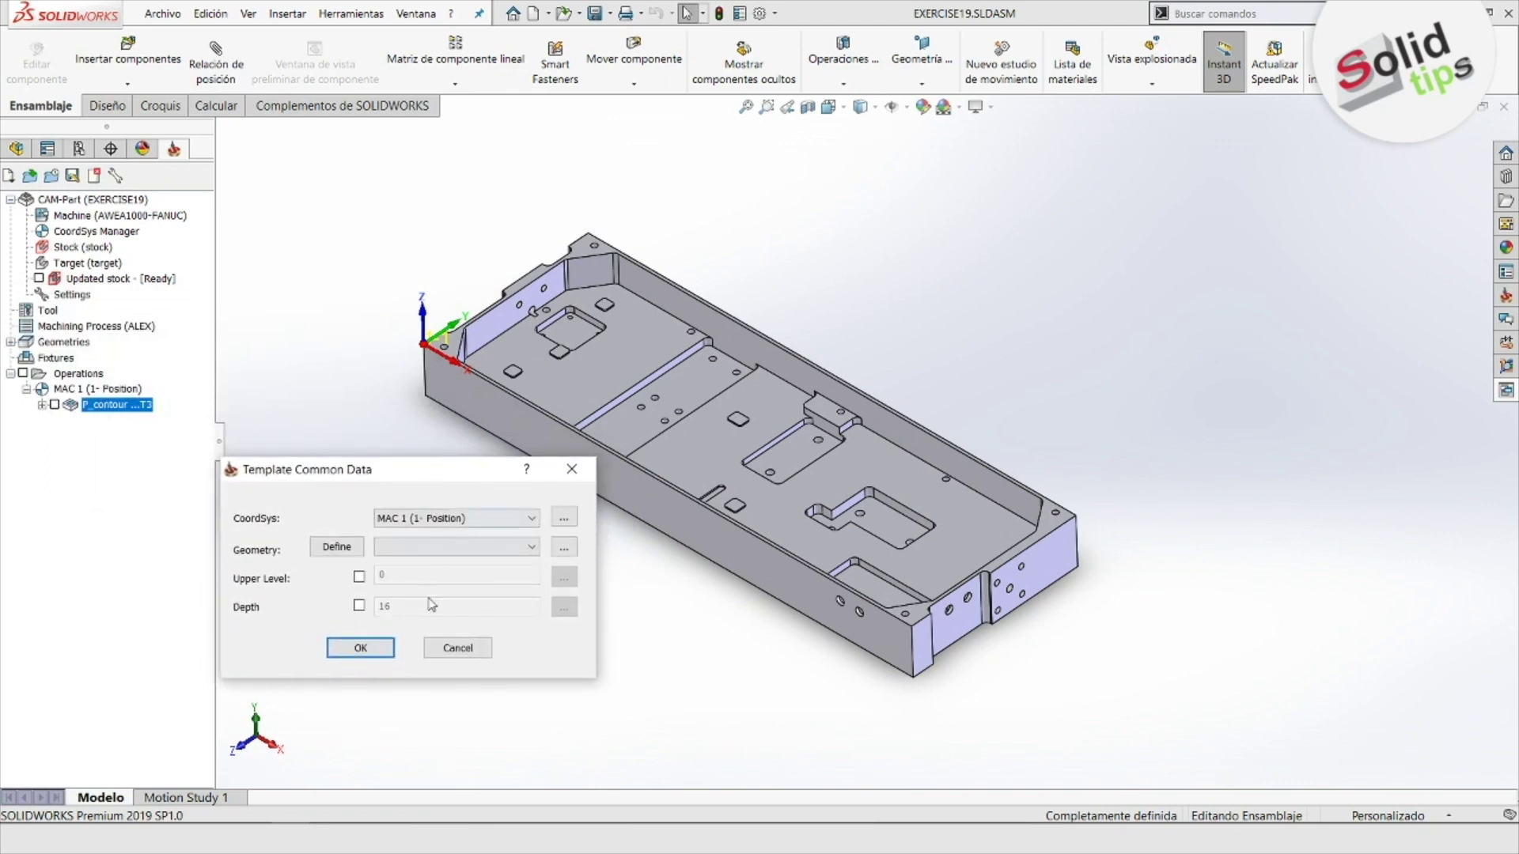
click(431, 518)
click(432, 519)
click(433, 526)
click(434, 553)
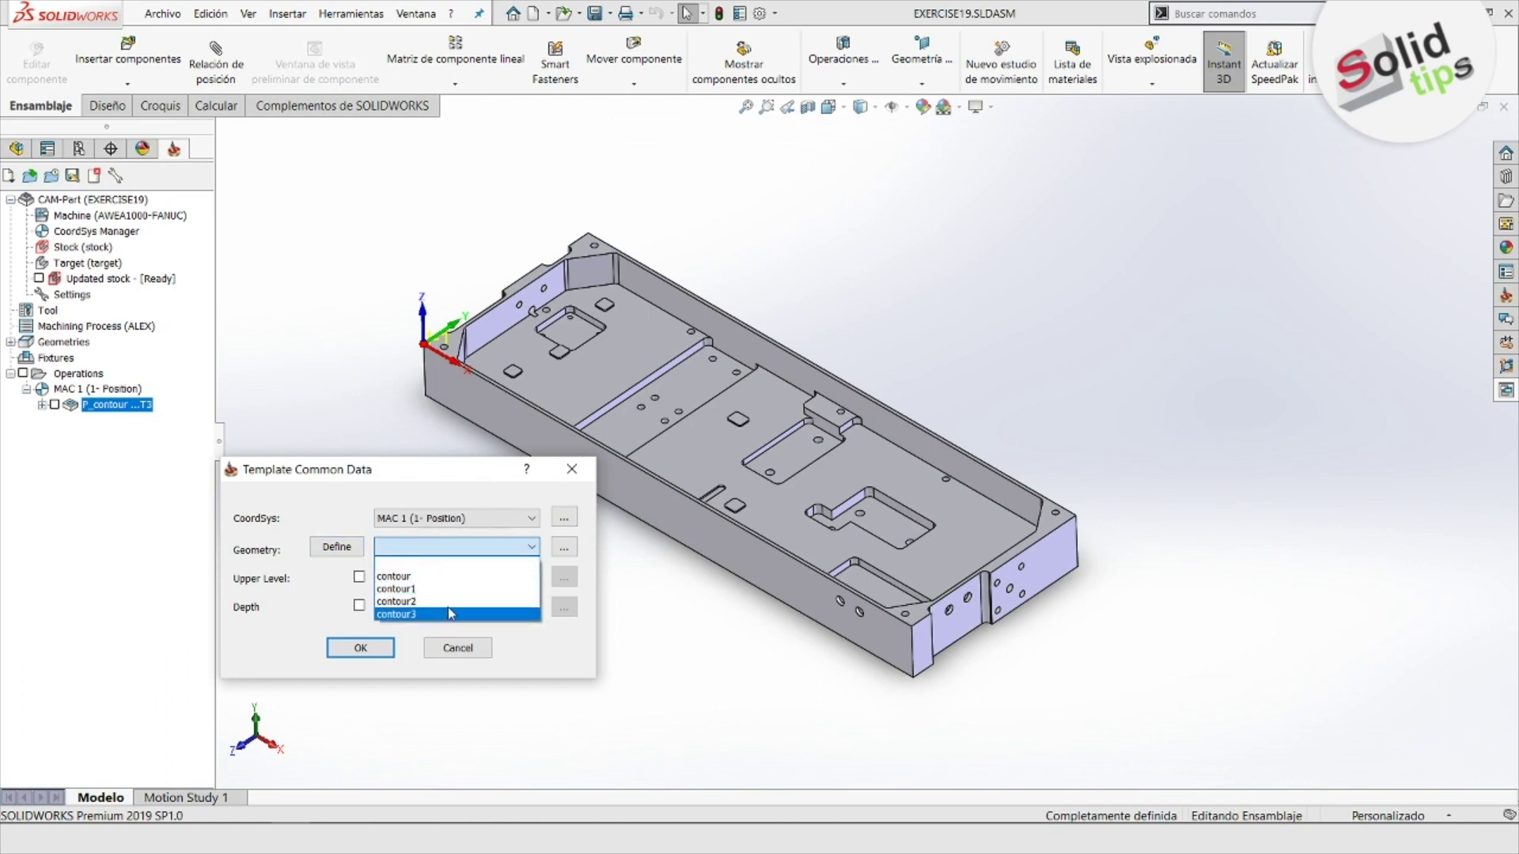
click(342, 552)
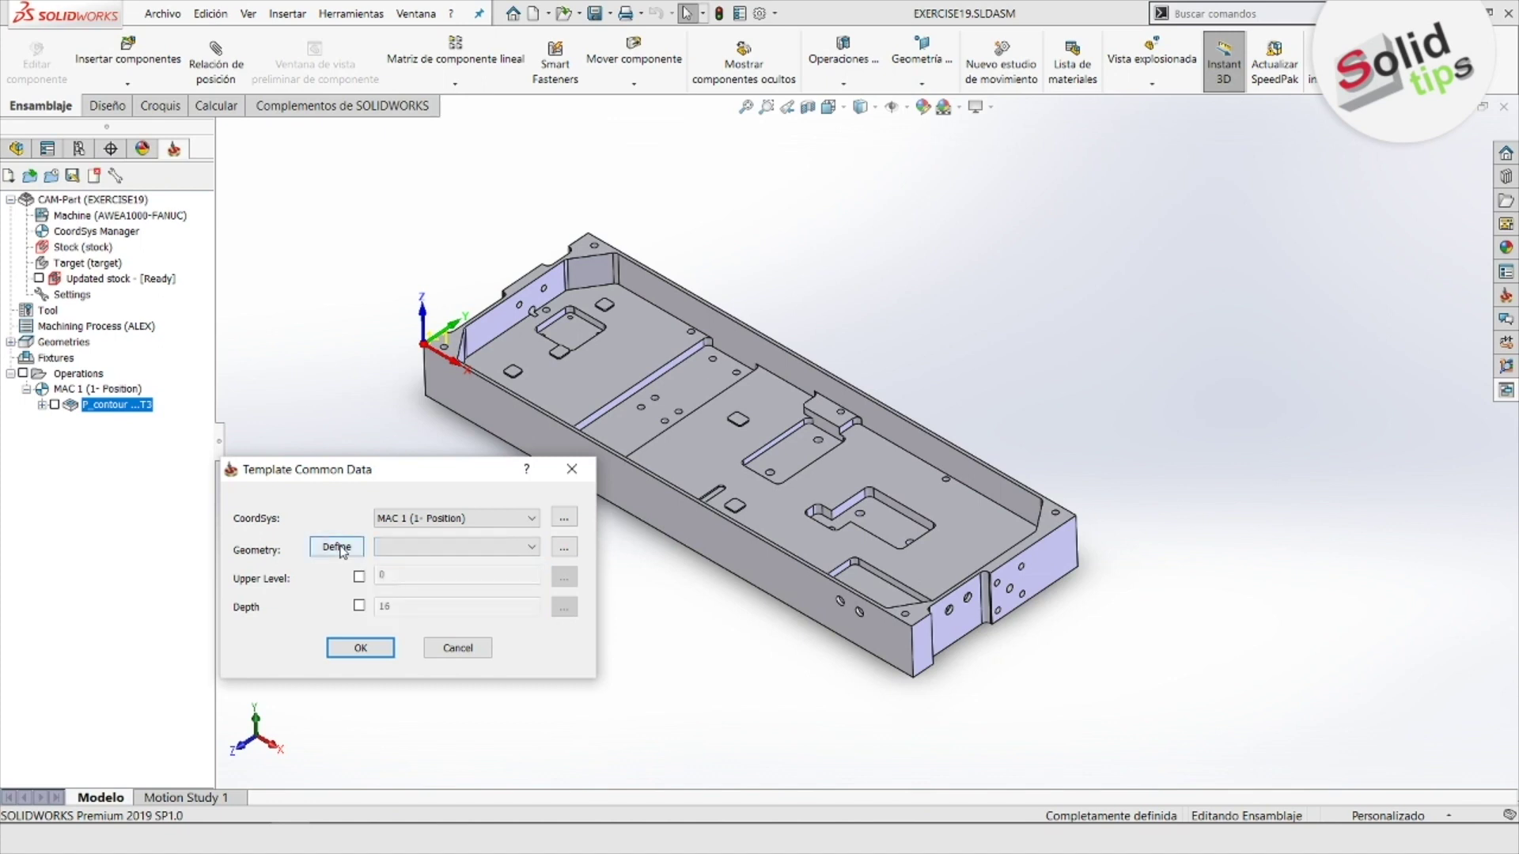
Define contour4 as a tangent, constant-Z edge chain around the part's outer edge
click(343, 551)
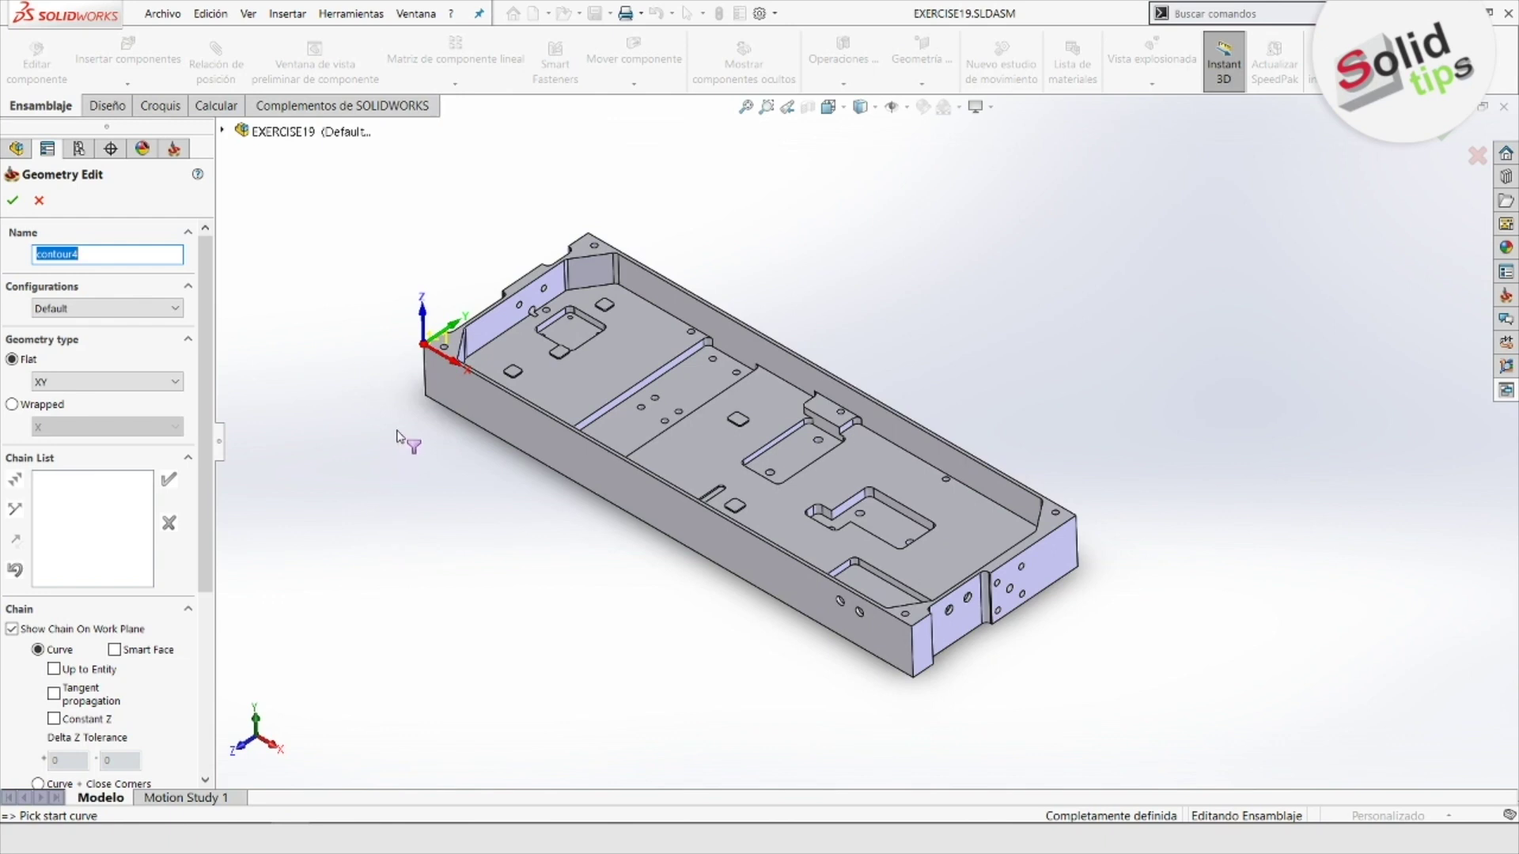
click(53, 694)
click(54, 719)
click(522, 399)
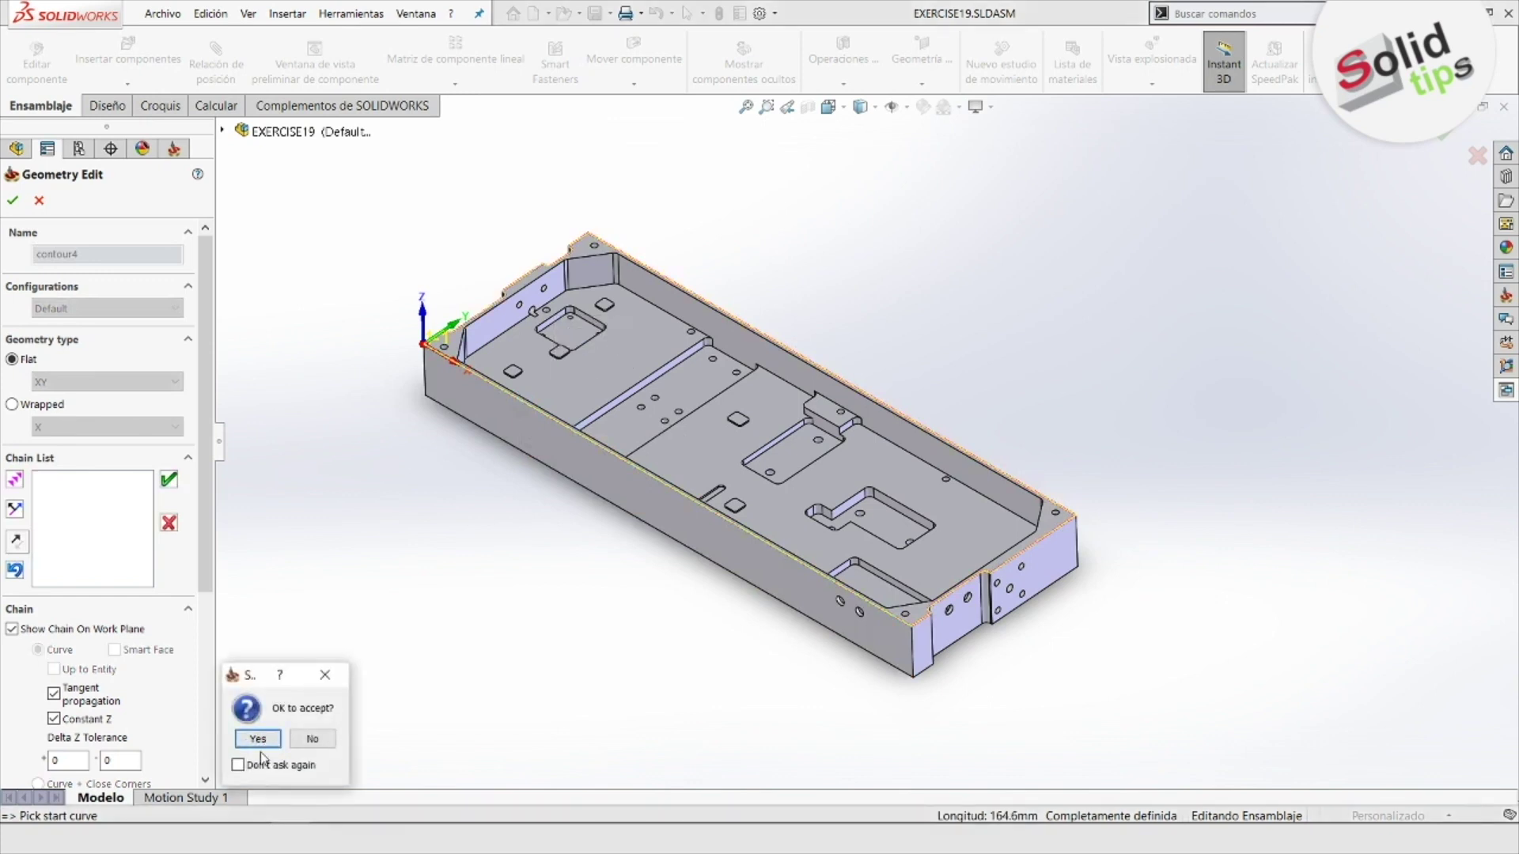
click(267, 737)
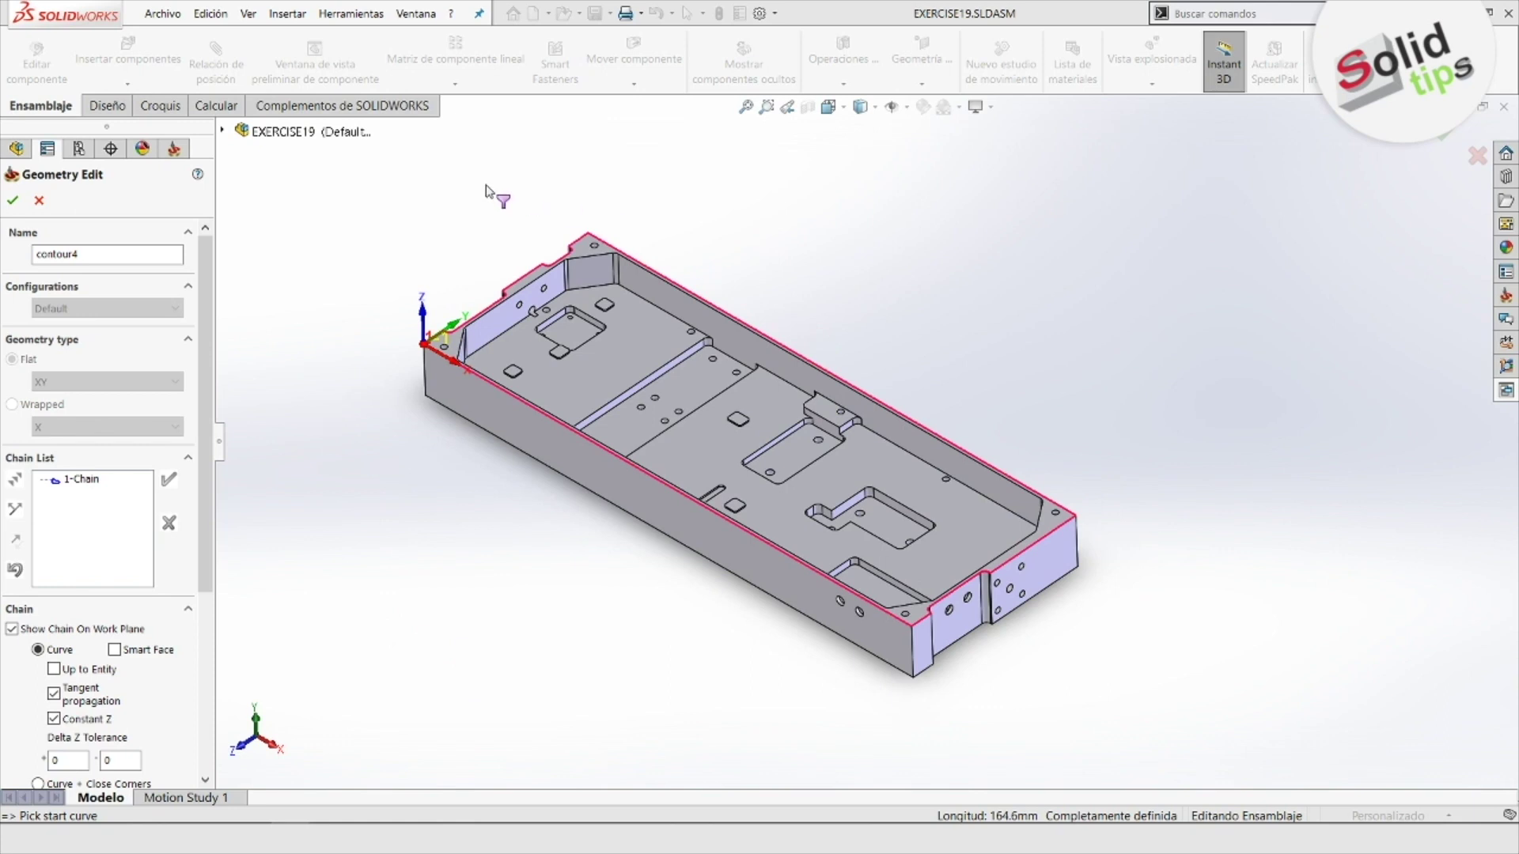
click(13, 201)
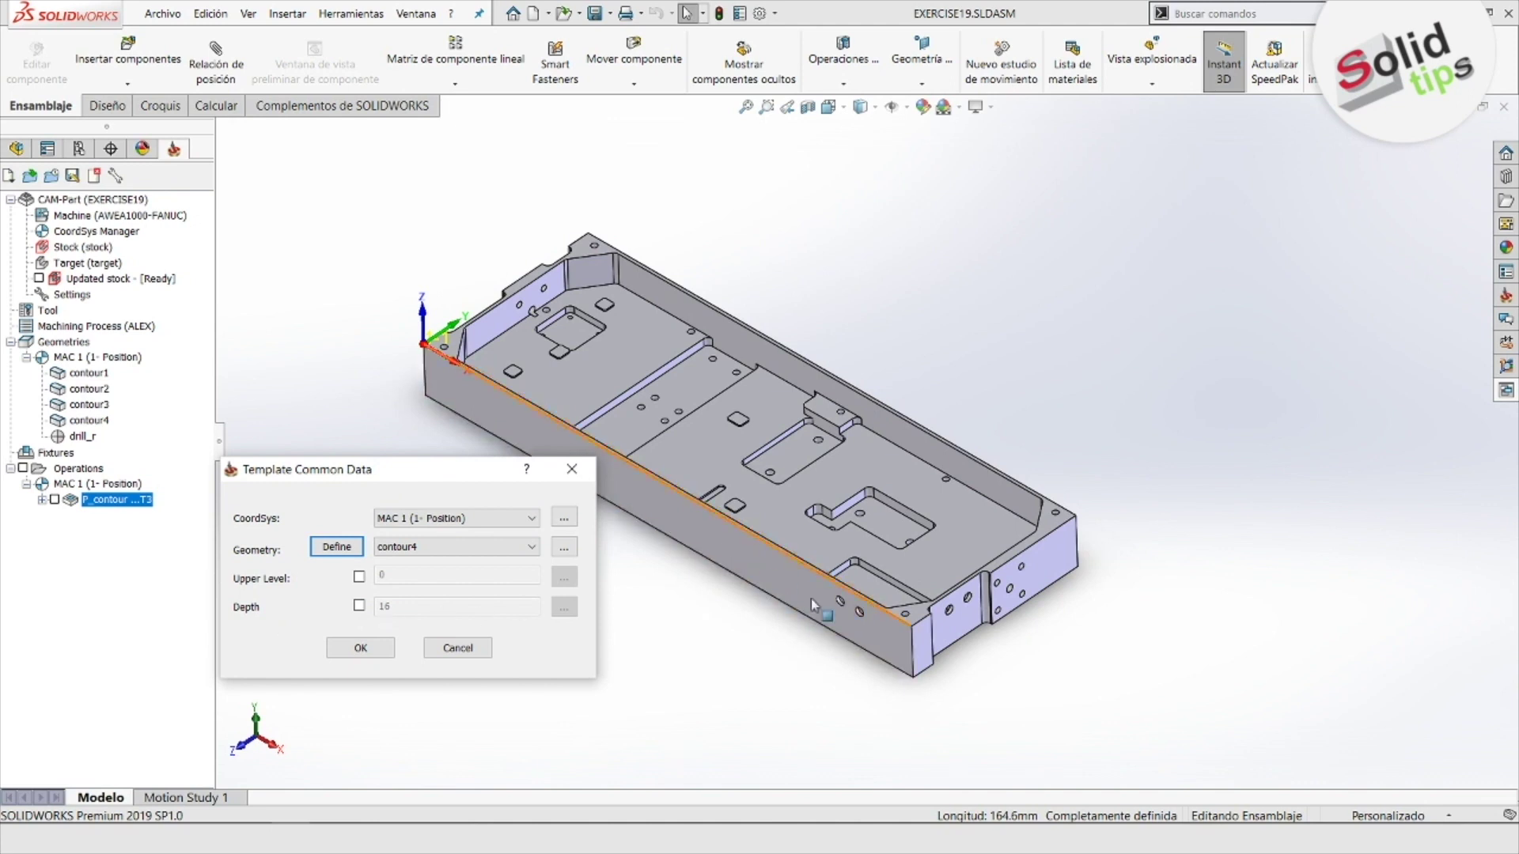
Check the part's front edge height, then create F_contour4 from the template data
click(915, 655)
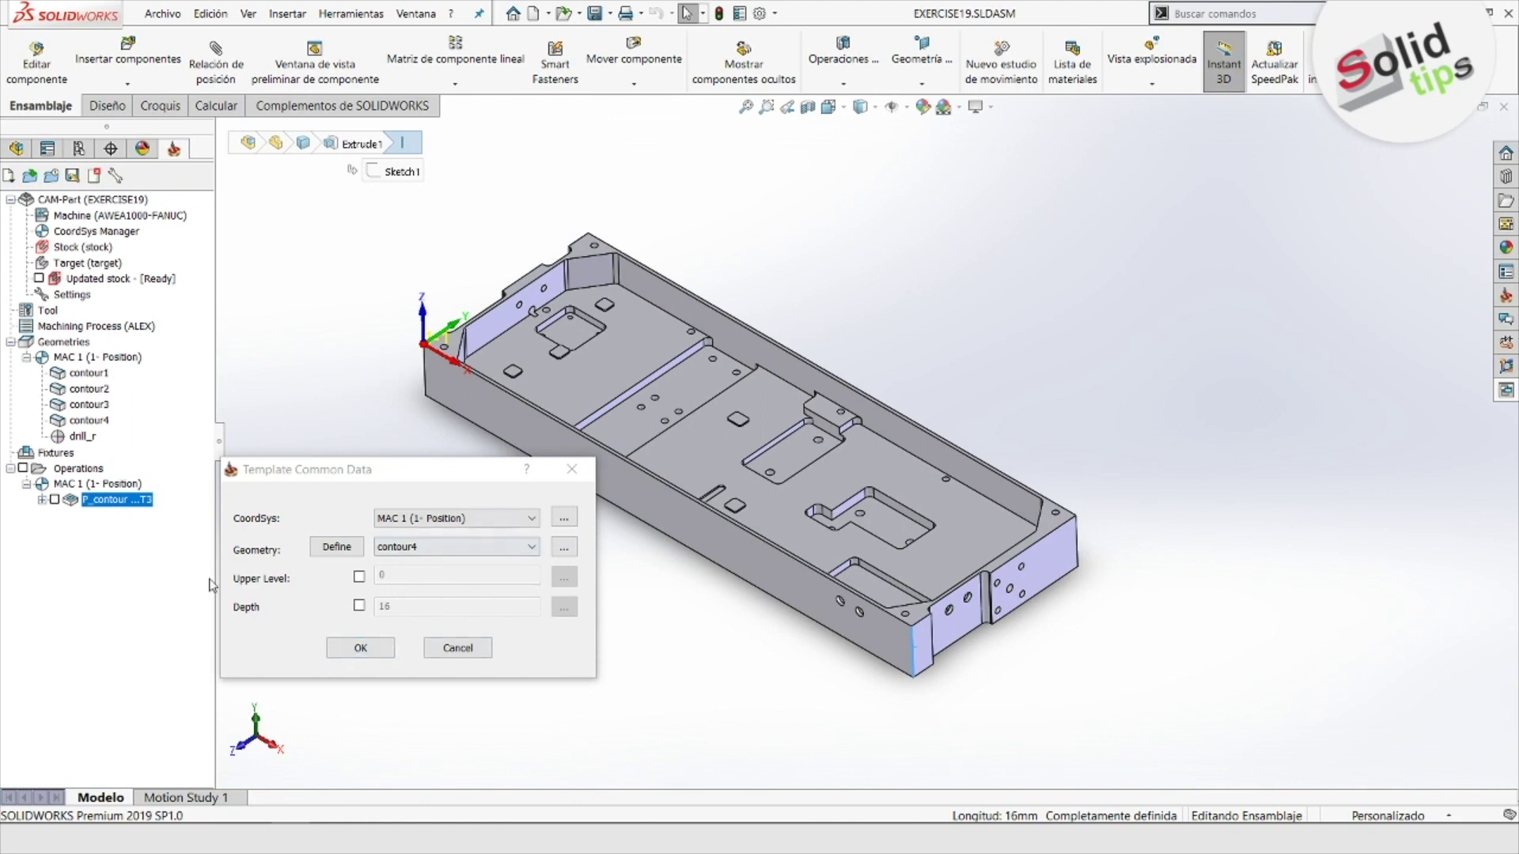
click(369, 652)
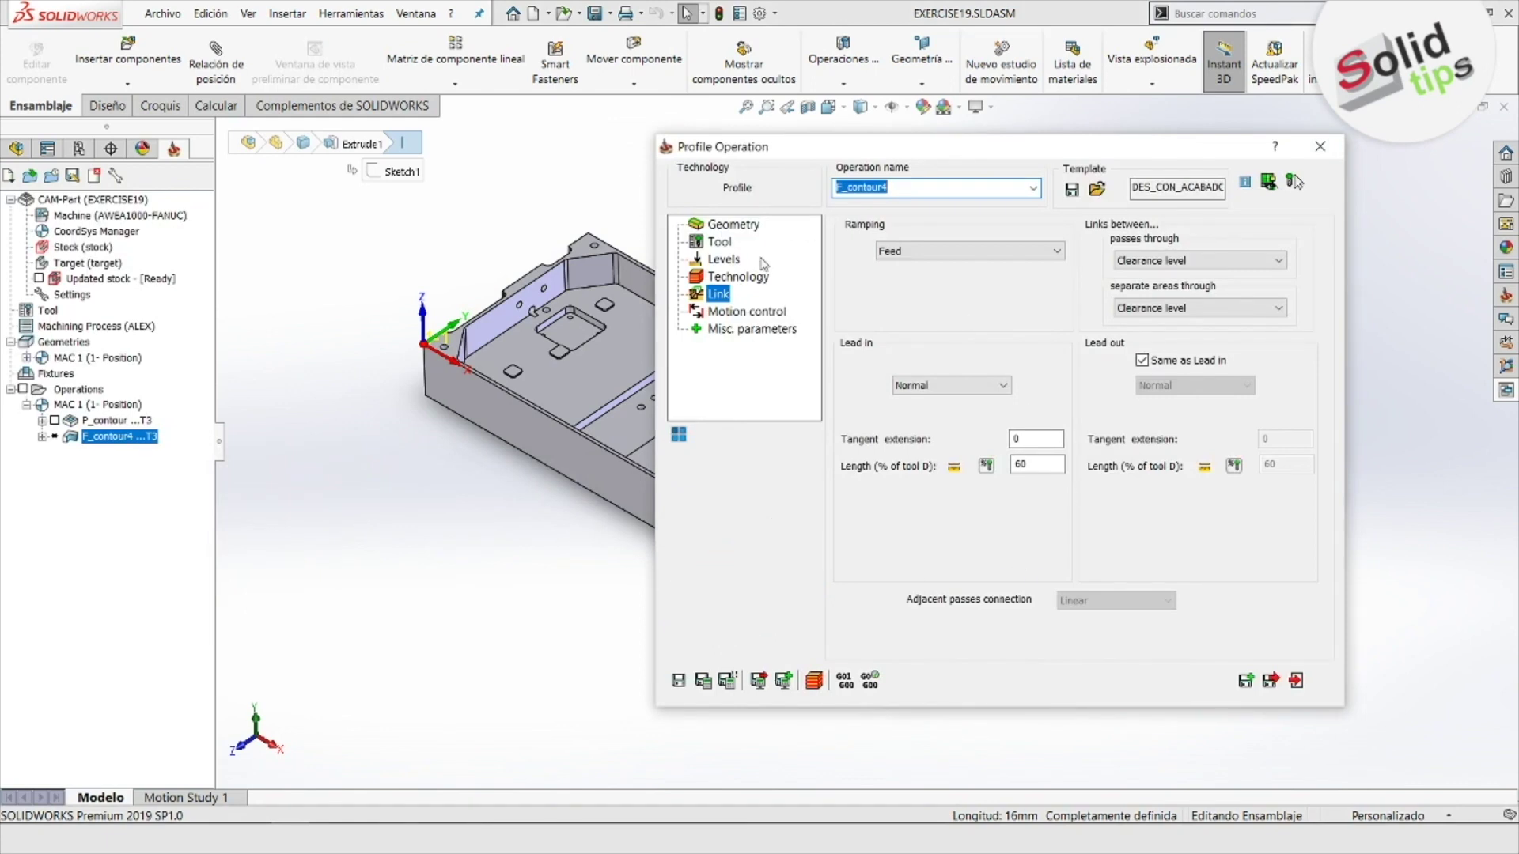
Review F_contour4's geometry, cutting tool, and feed and spin values
click(726, 224)
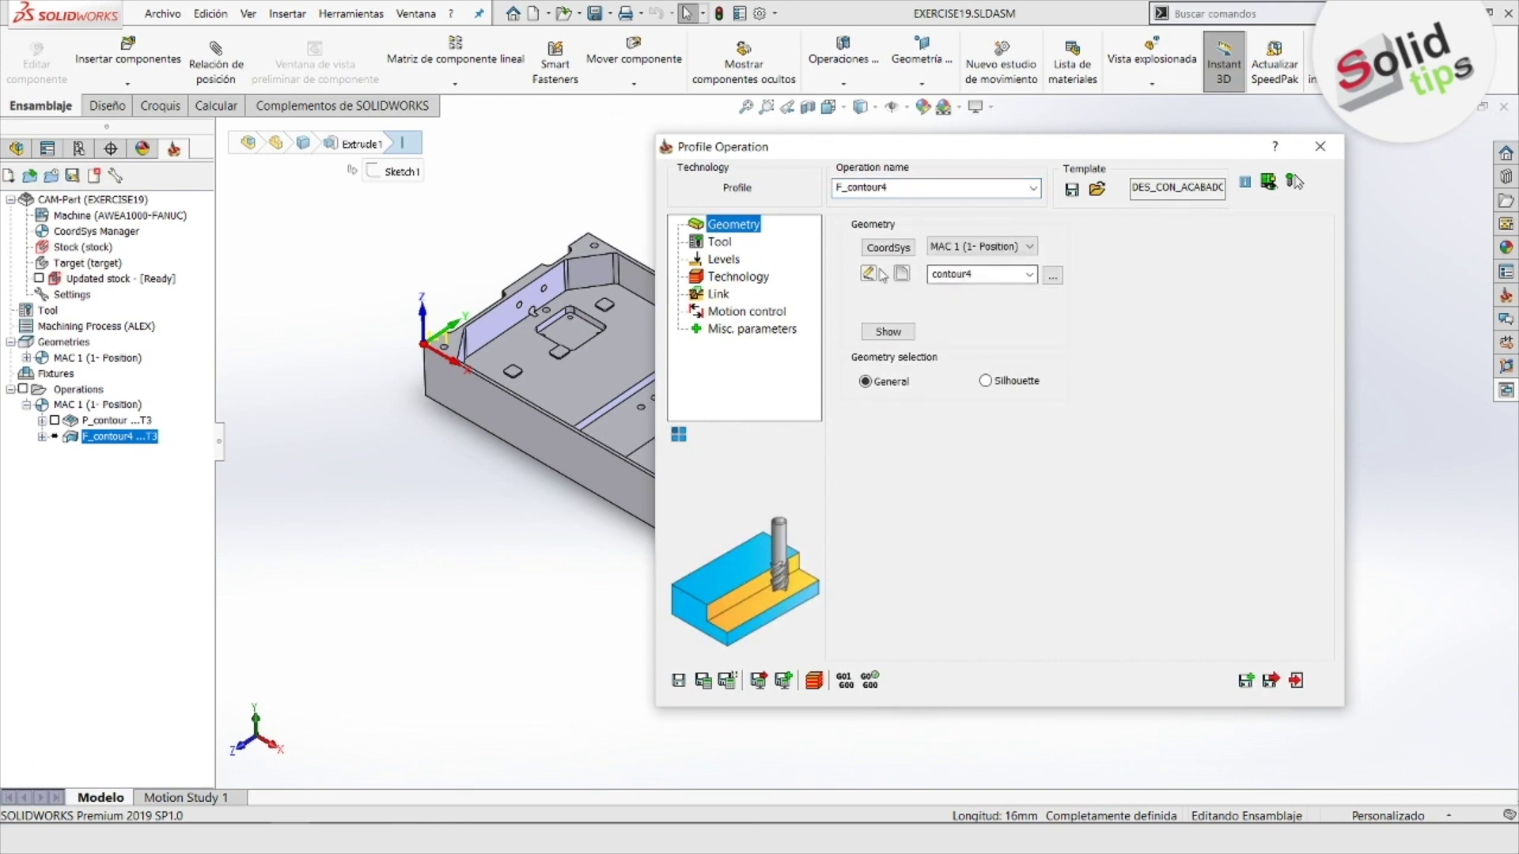
click(720, 242)
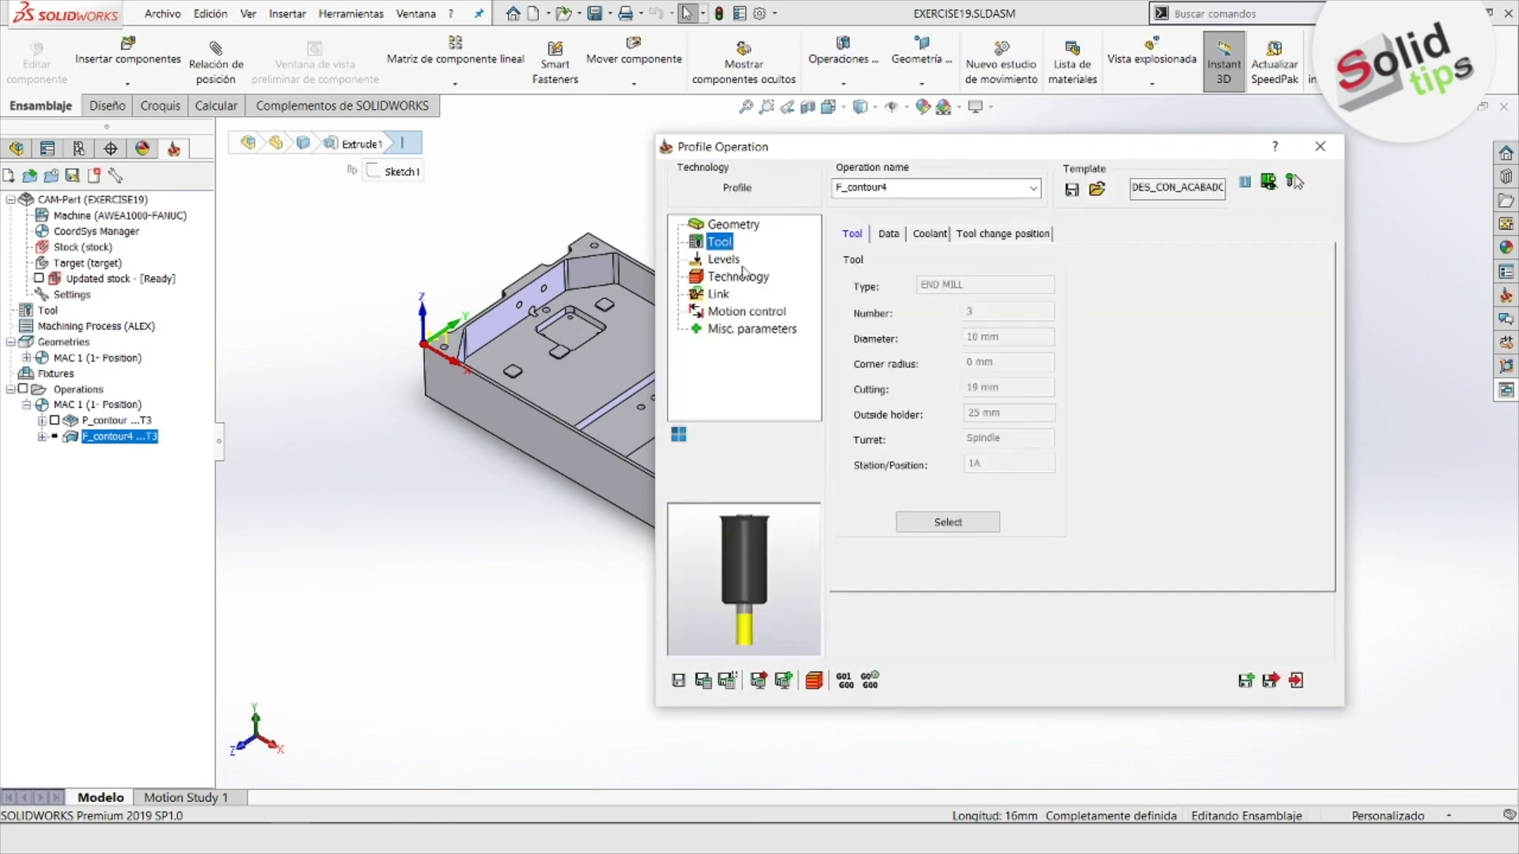
click(888, 234)
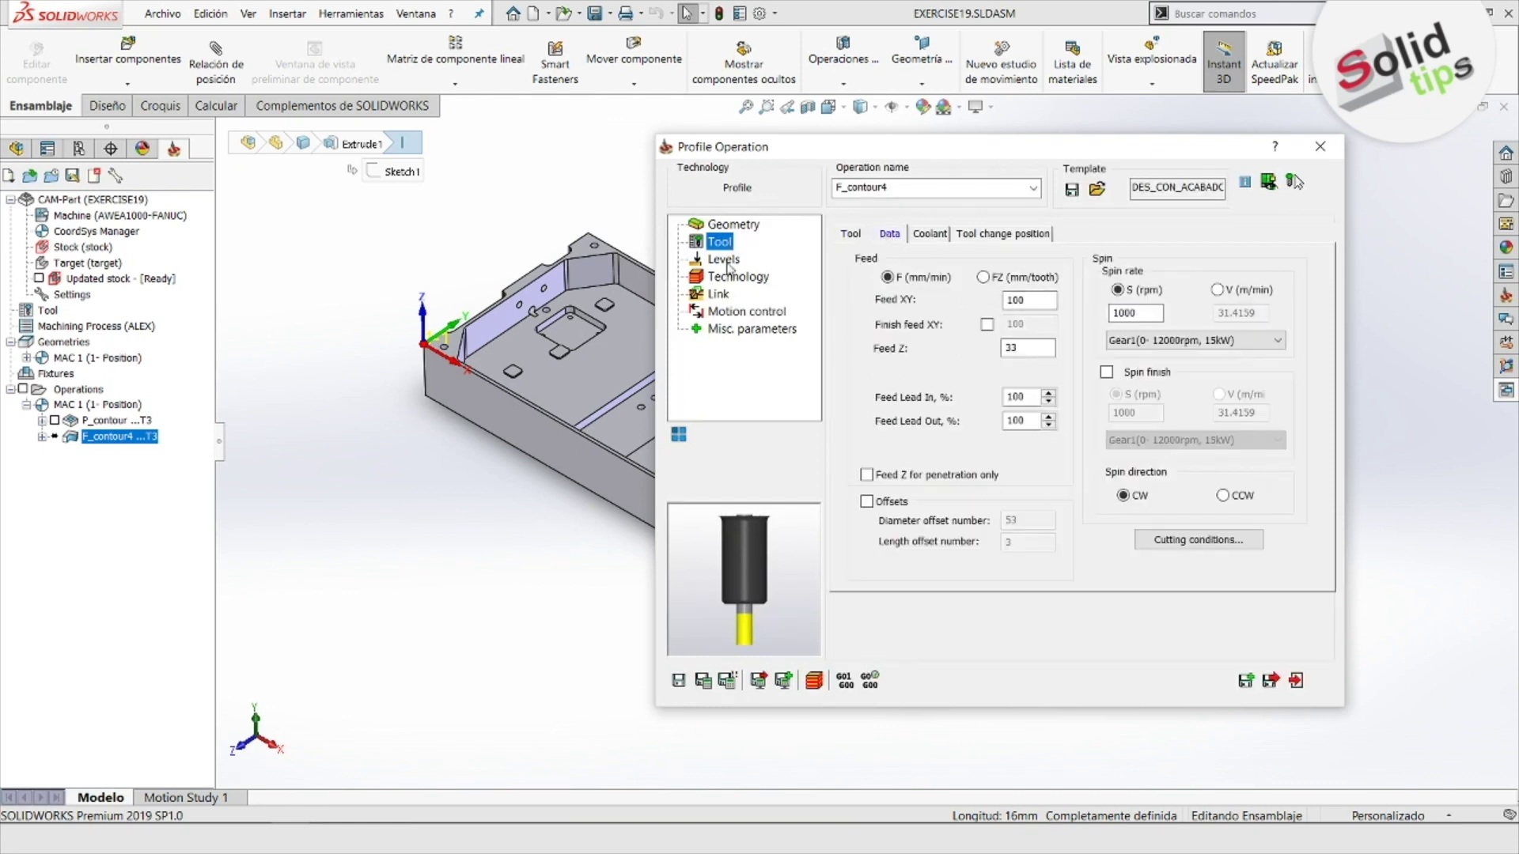
Set F_contour4's profile depth to -16 from the lower edge and review its technology and lead settings
click(726, 261)
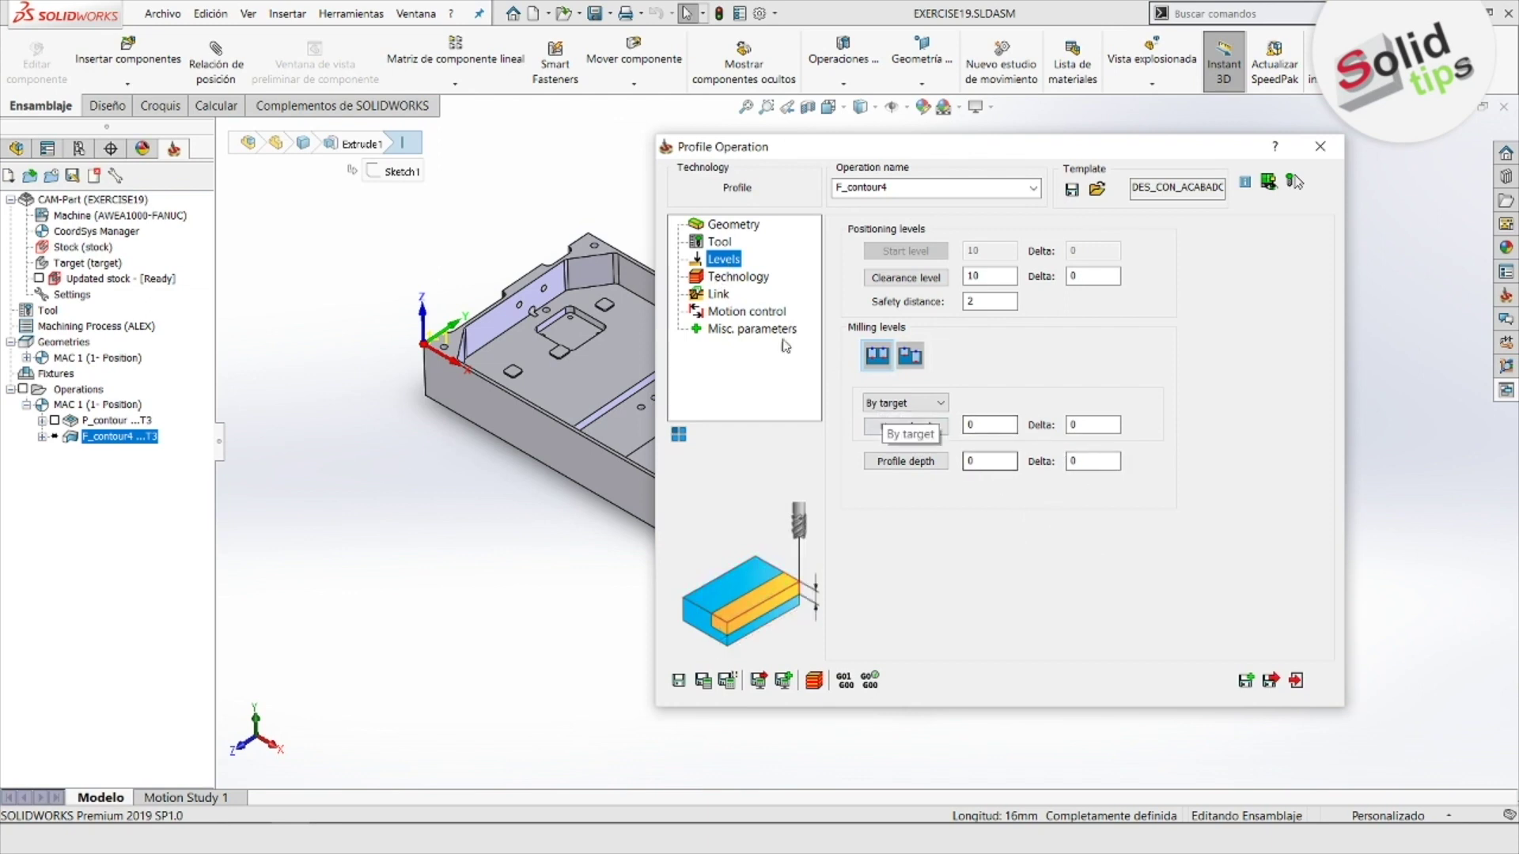
click(905, 461)
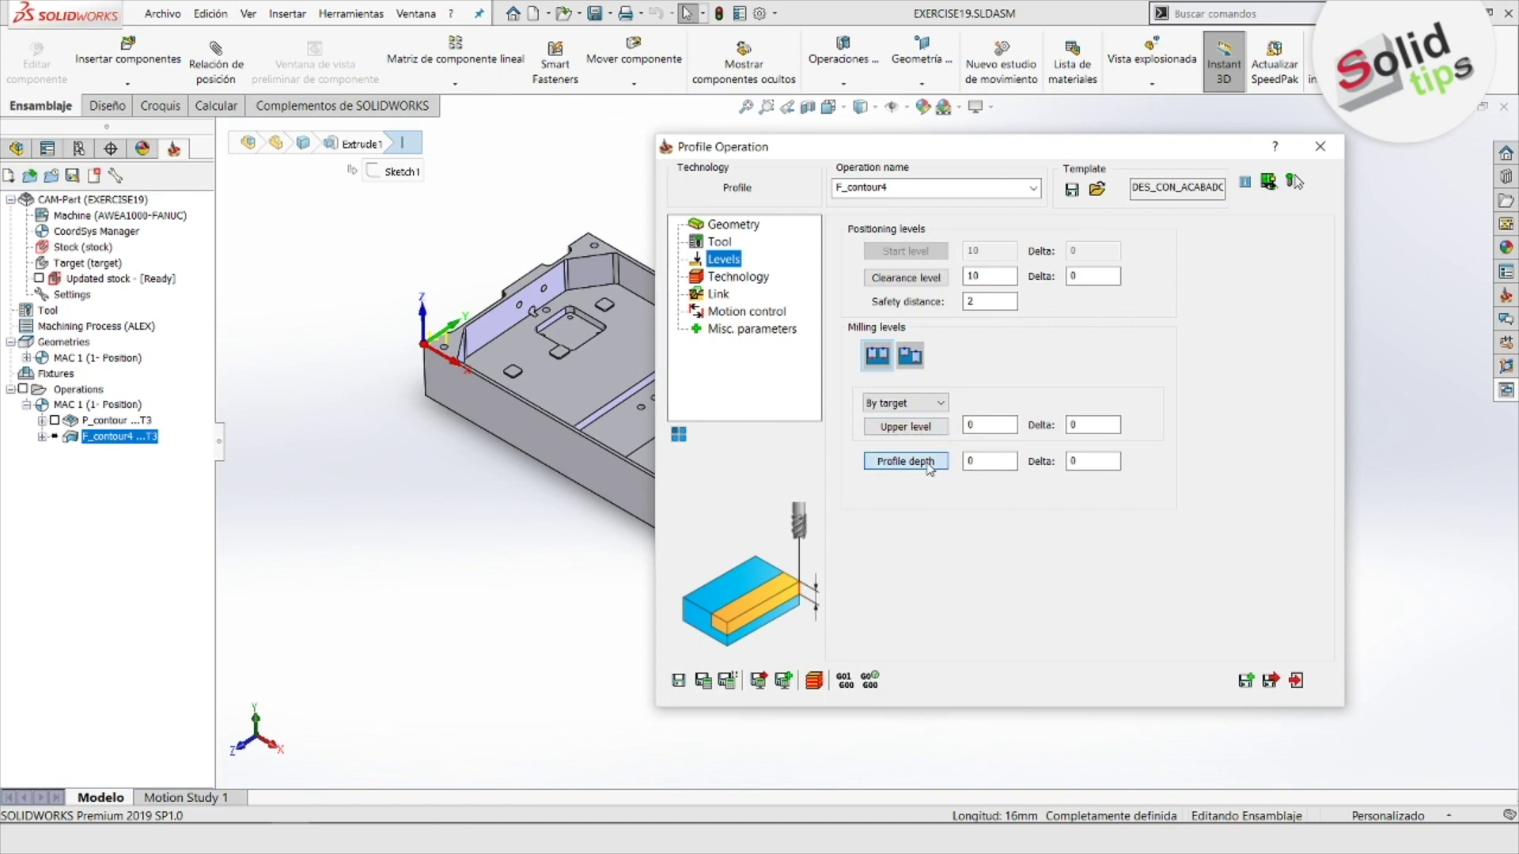
click(642, 522)
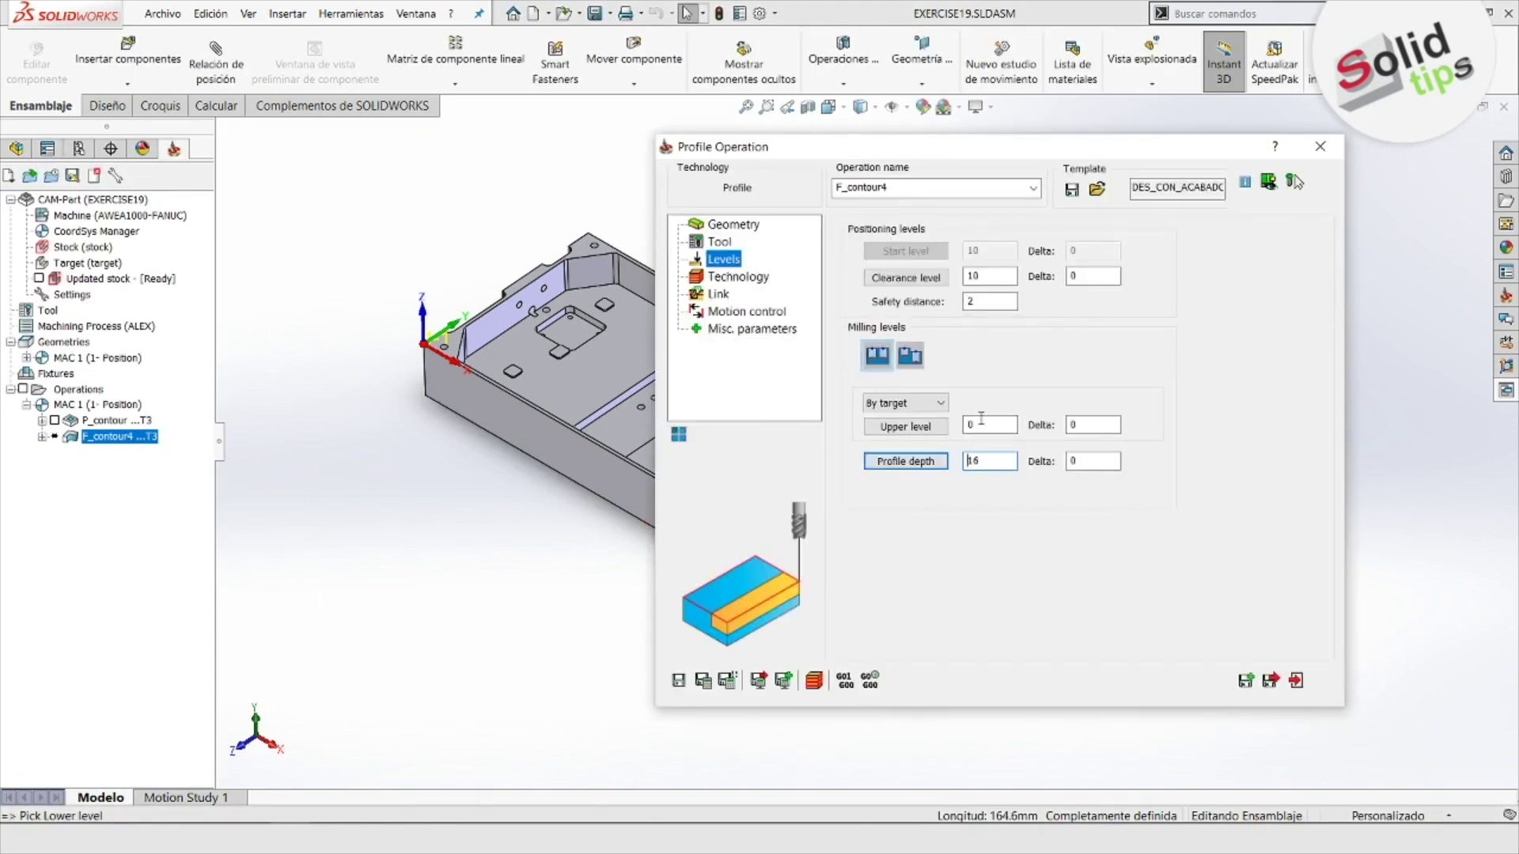
click(739, 280)
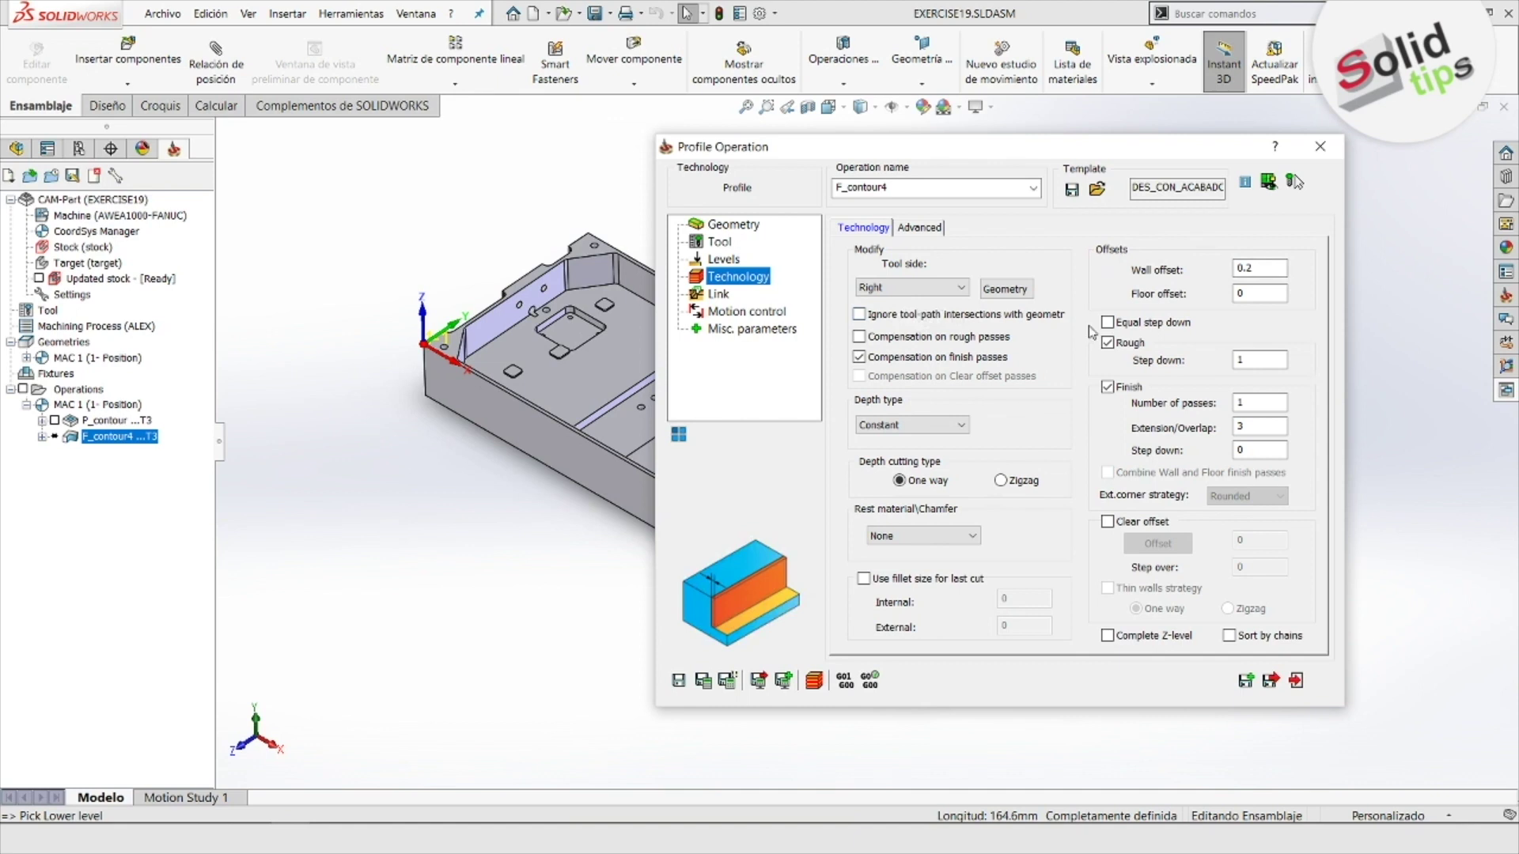
click(719, 296)
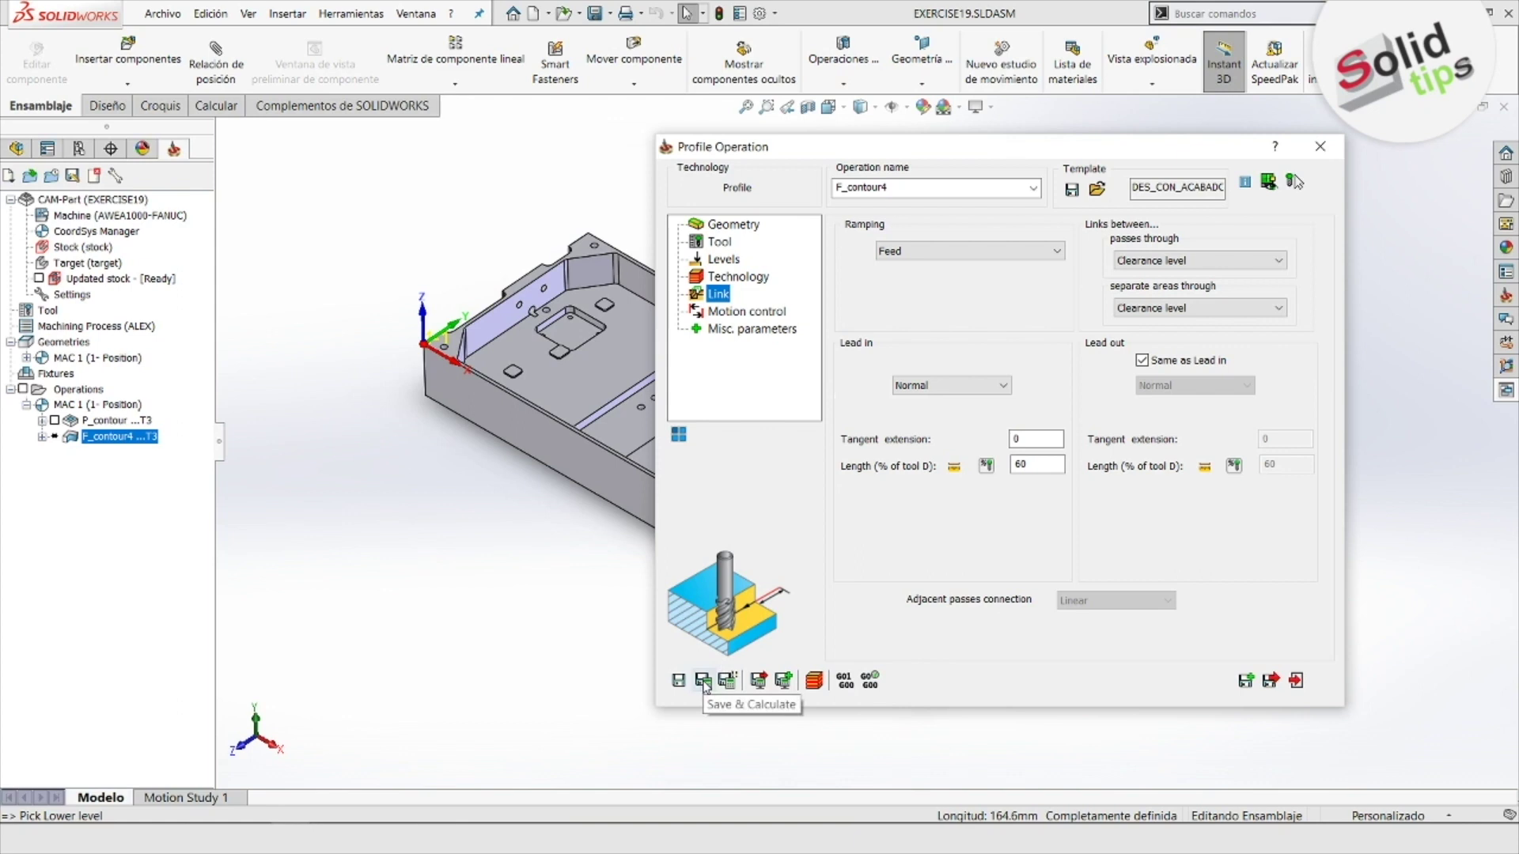
Save and calculate F_contour4's toolpath, then roll up the dialog to view the part
click(703, 681)
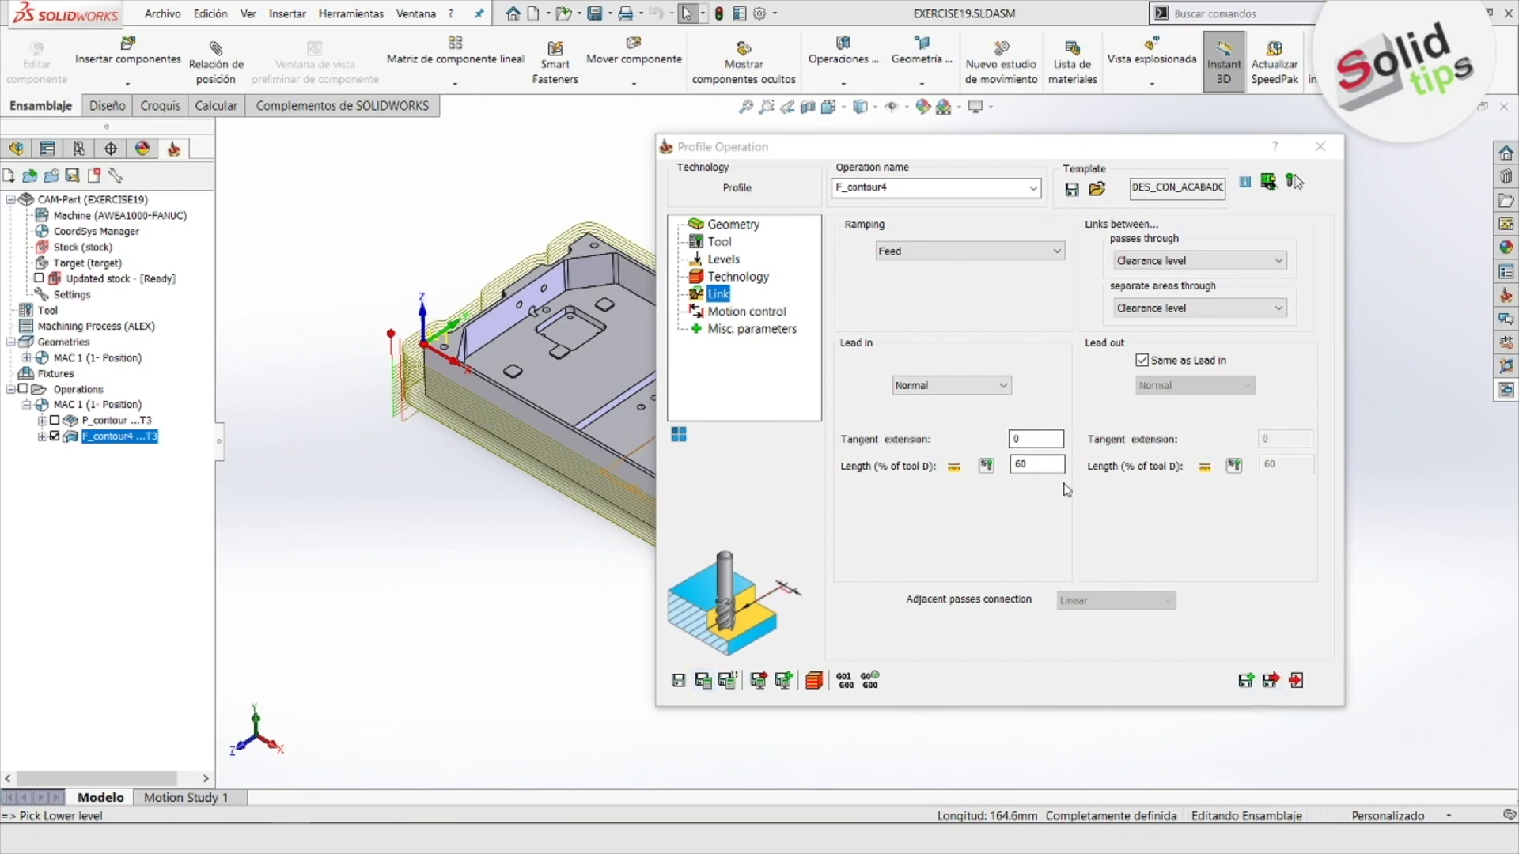
click(1034, 150)
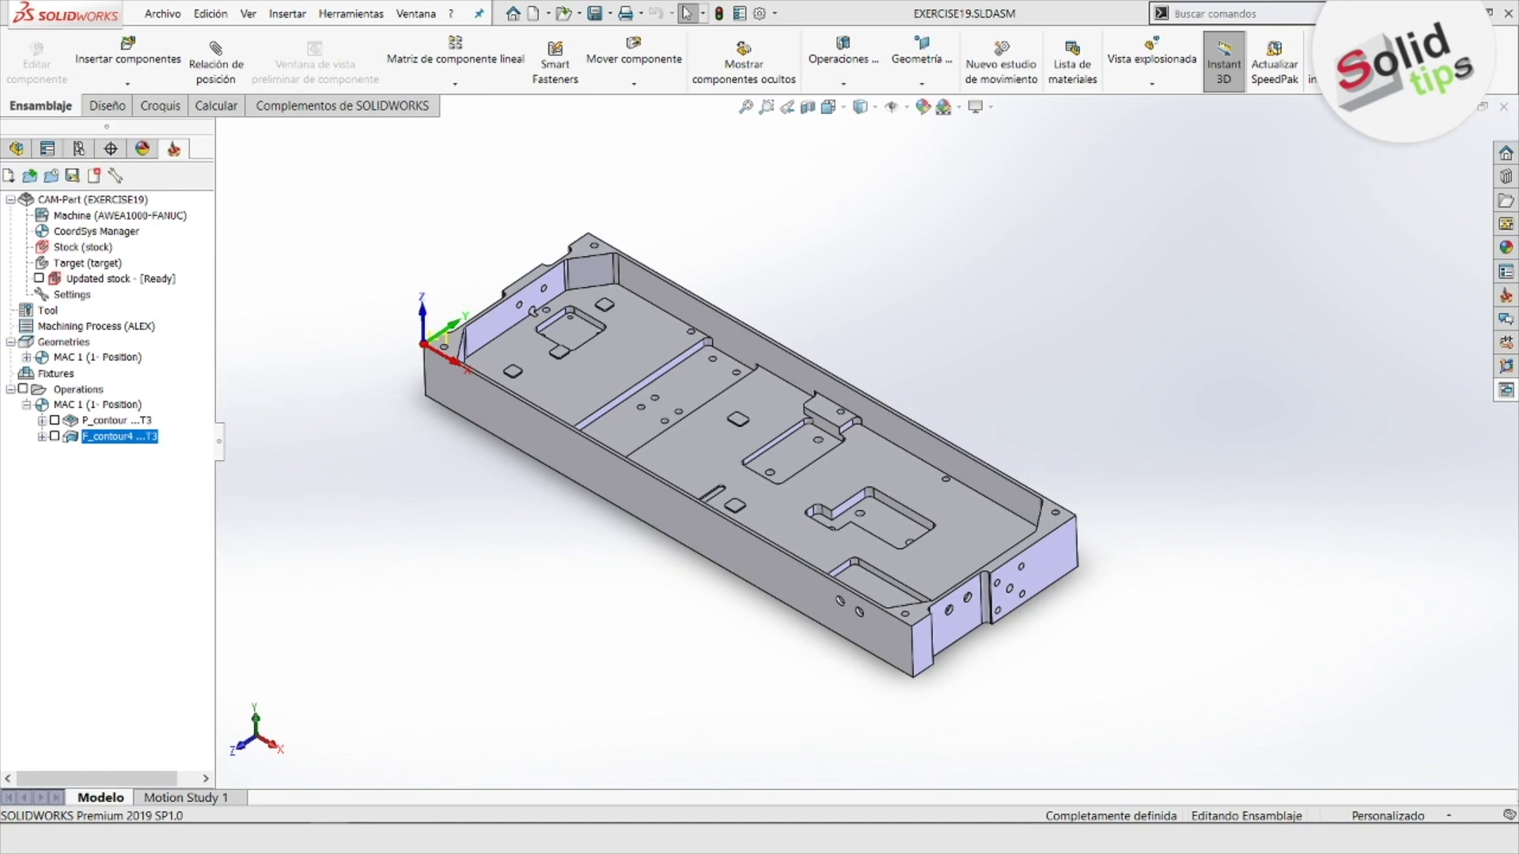
Add a new Profile milling operation under Operations and bring up its template list
click(95, 391)
right_click(94, 391)
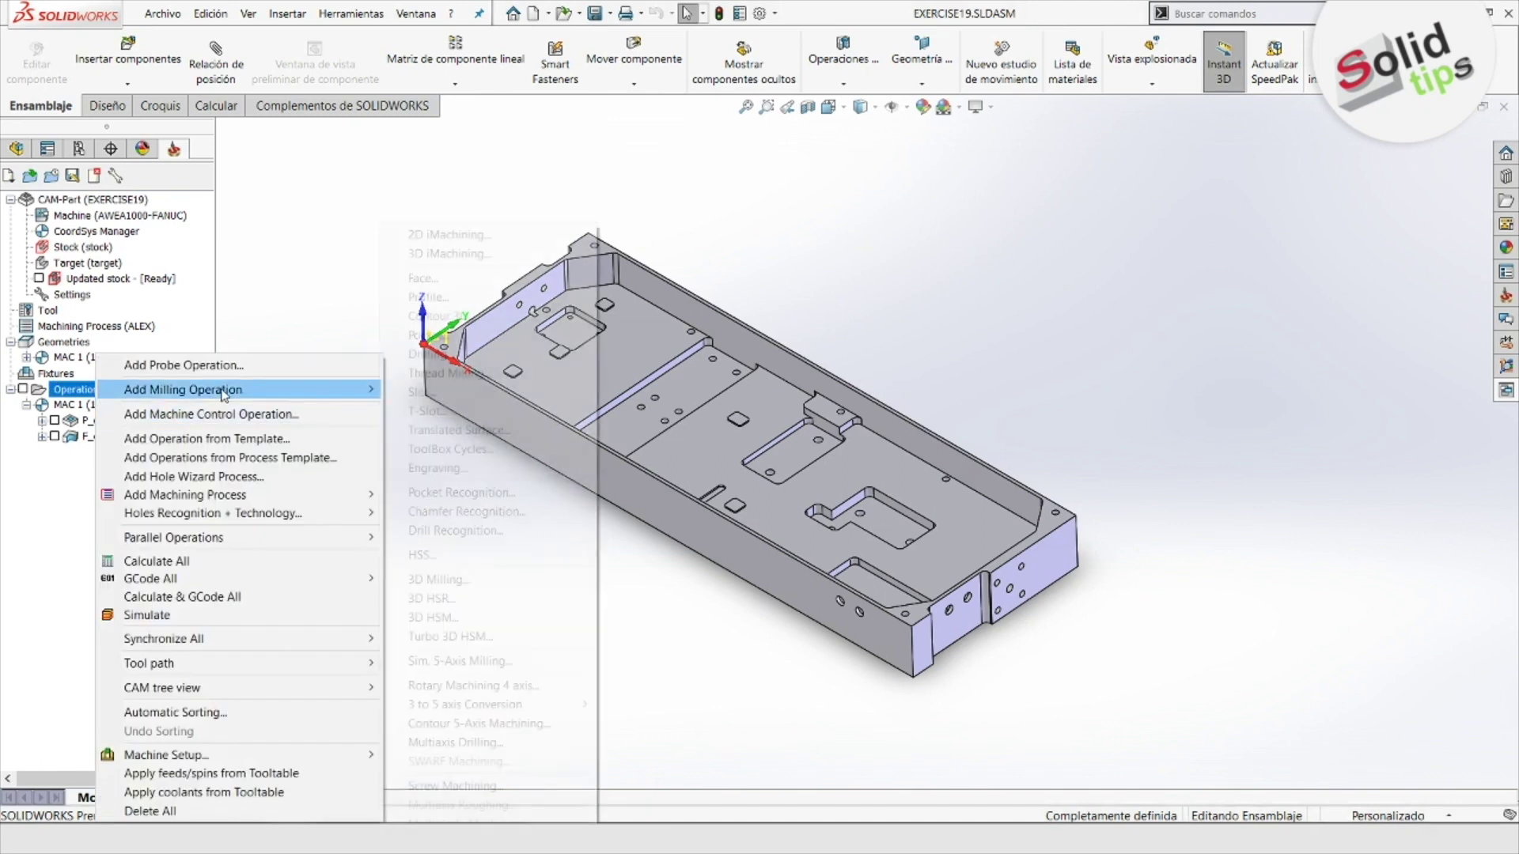
click(439, 298)
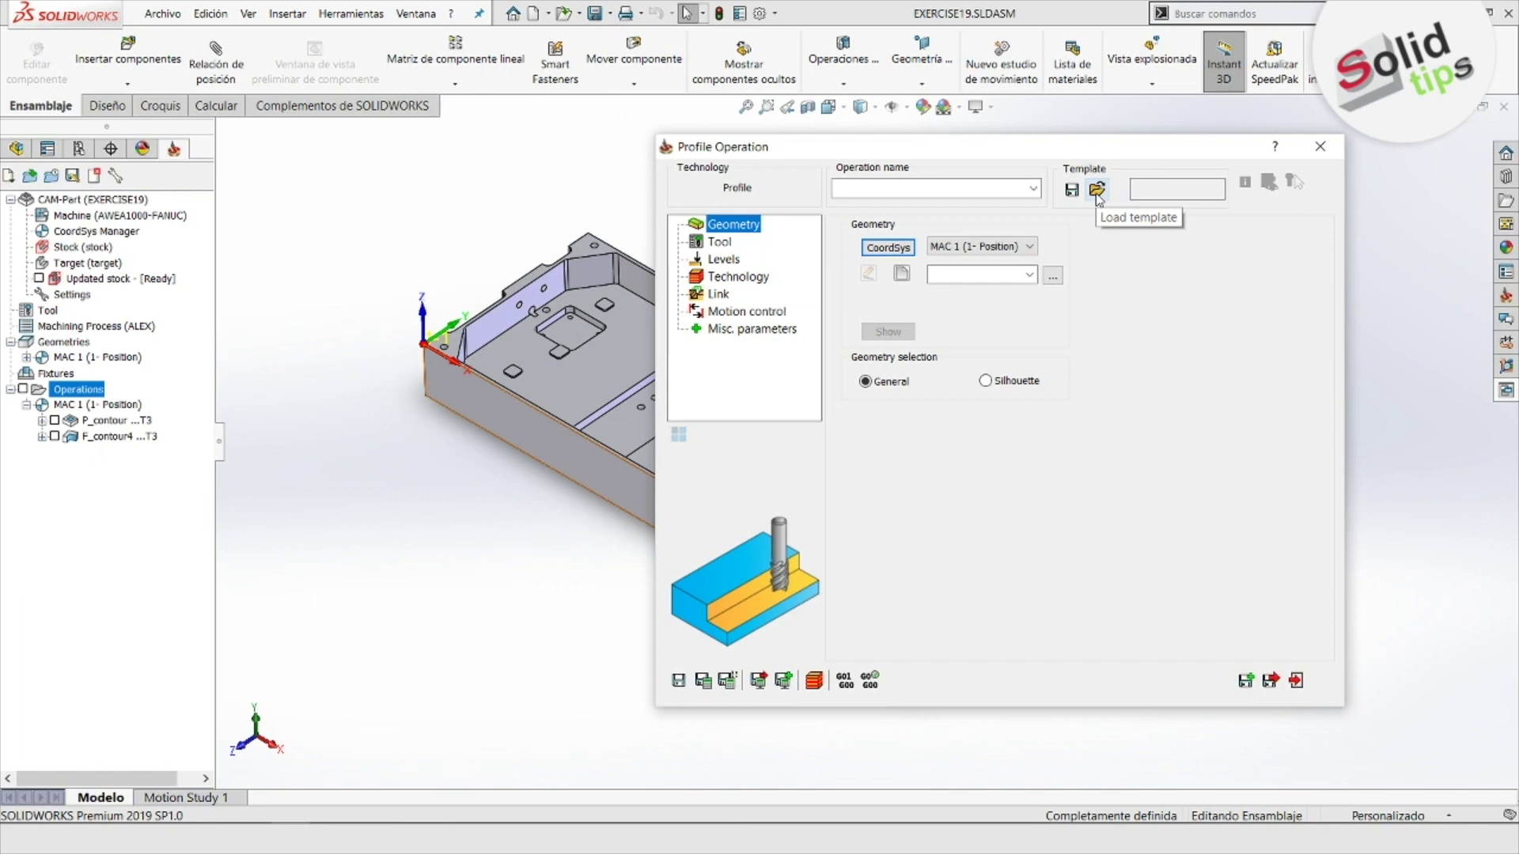
click(1097, 190)
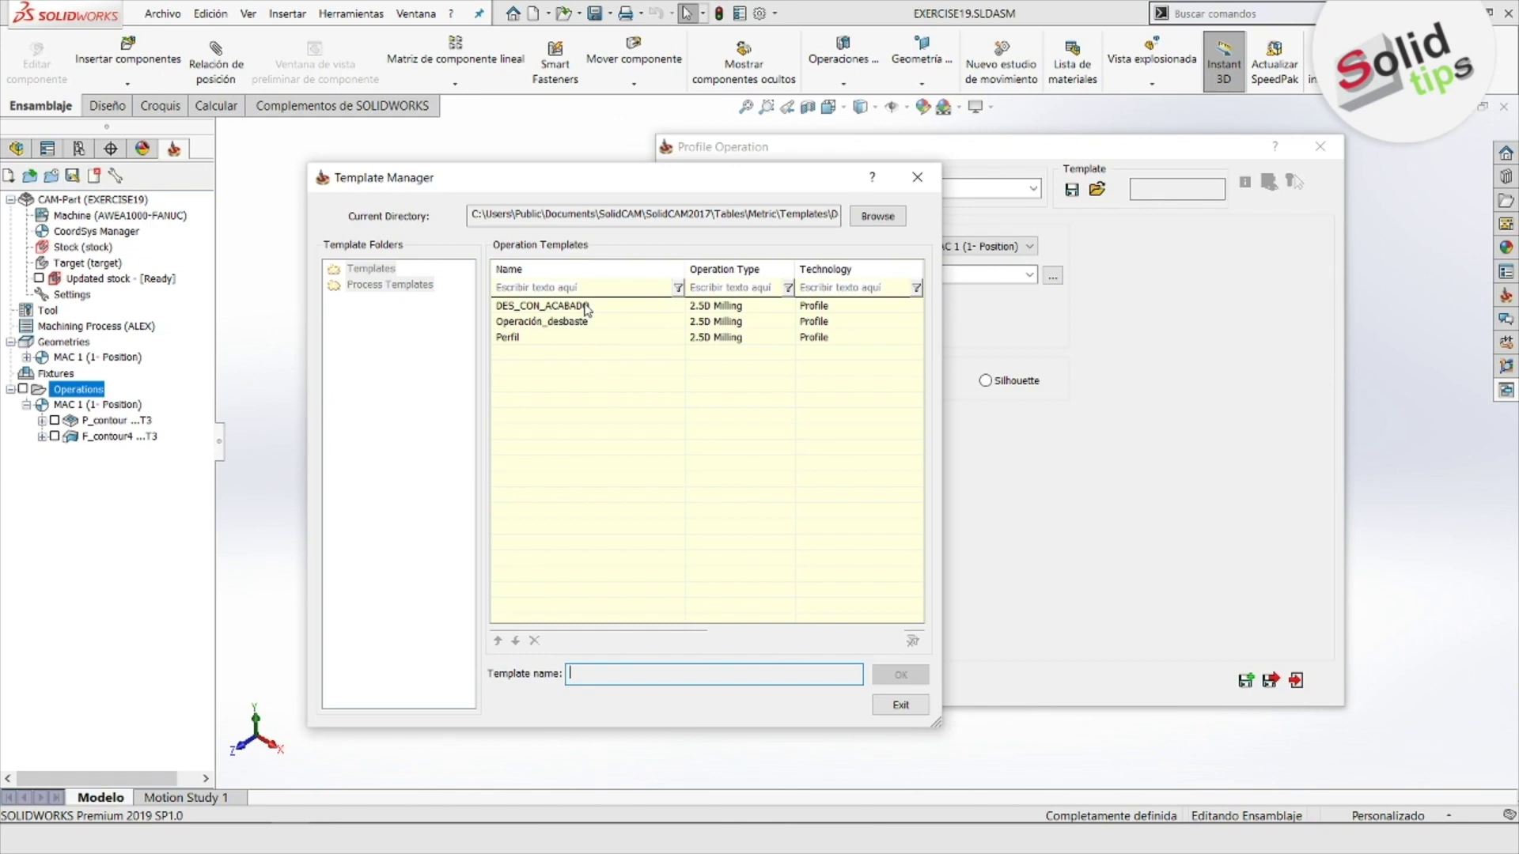
Pick DES_CON_ACABADO in Template Manager and apply it to the profile operation
click(586, 309)
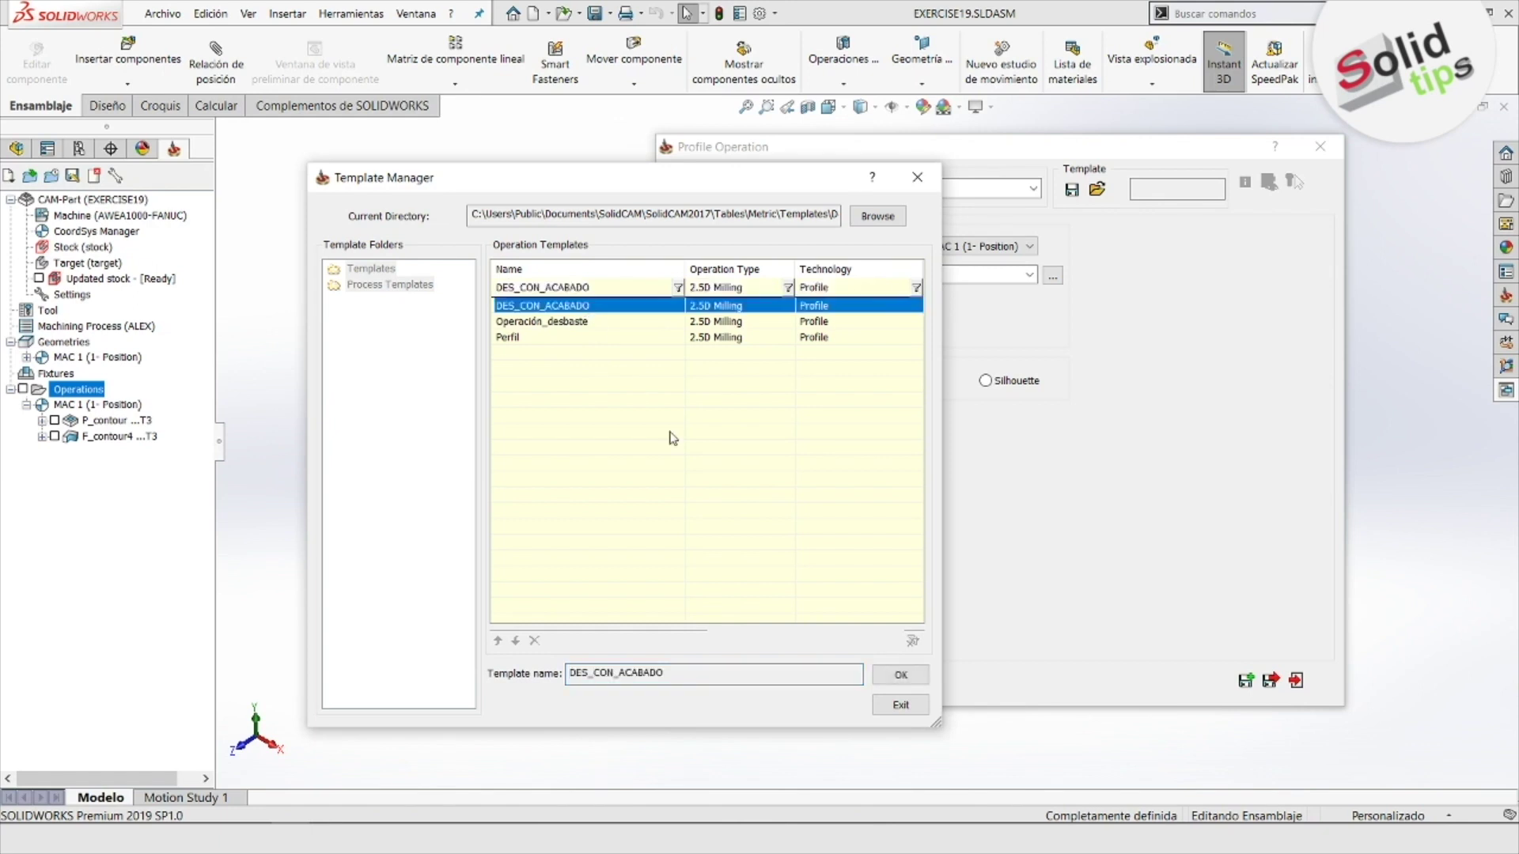
click(901, 676)
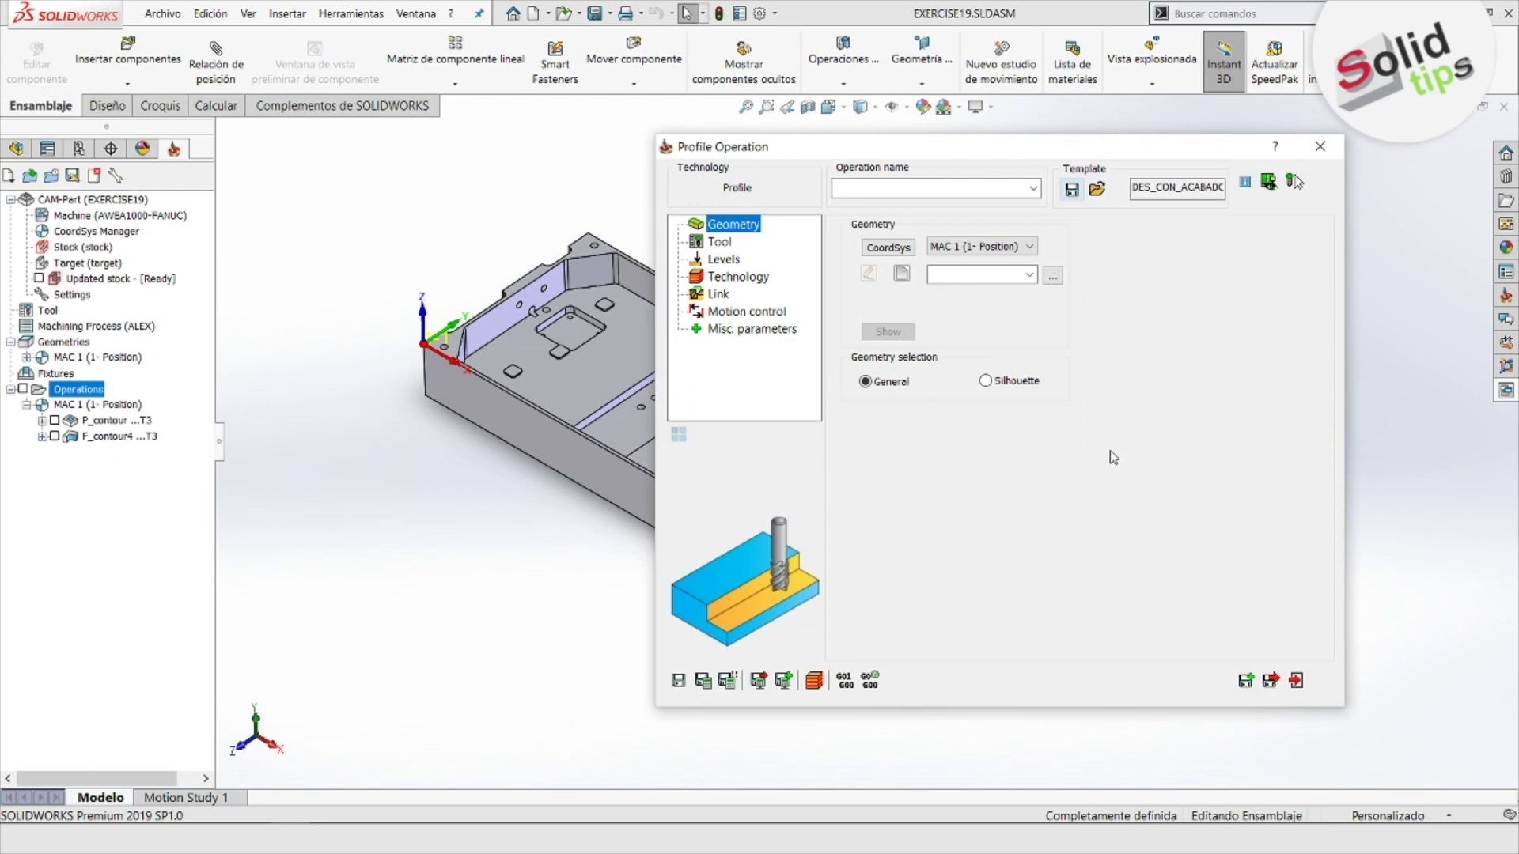
Chain contour6 from the front edge with tangent propagation and constant Z, and accept it
click(1005, 249)
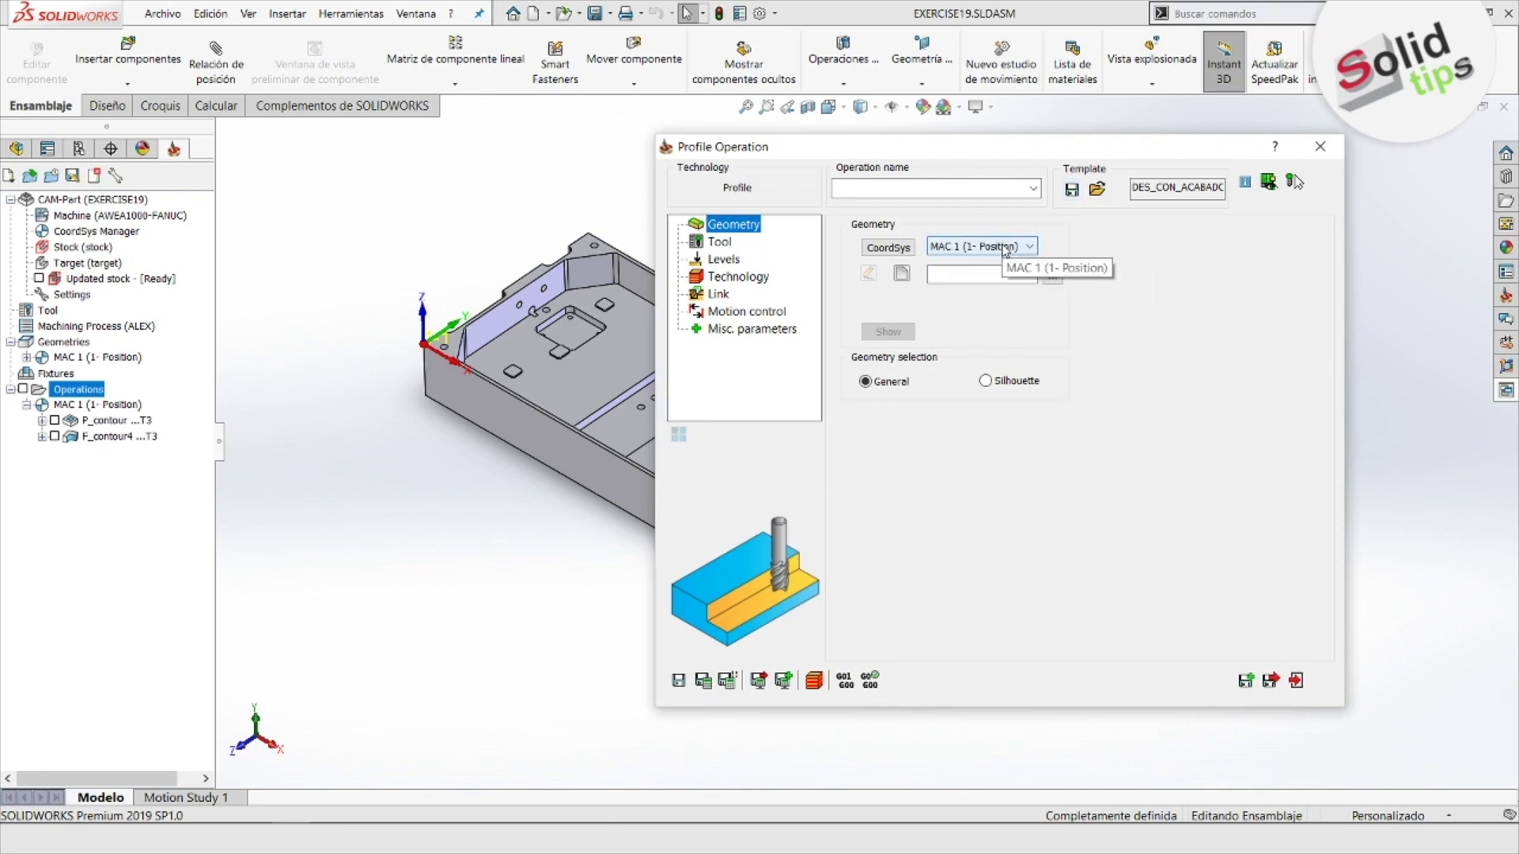
click(901, 273)
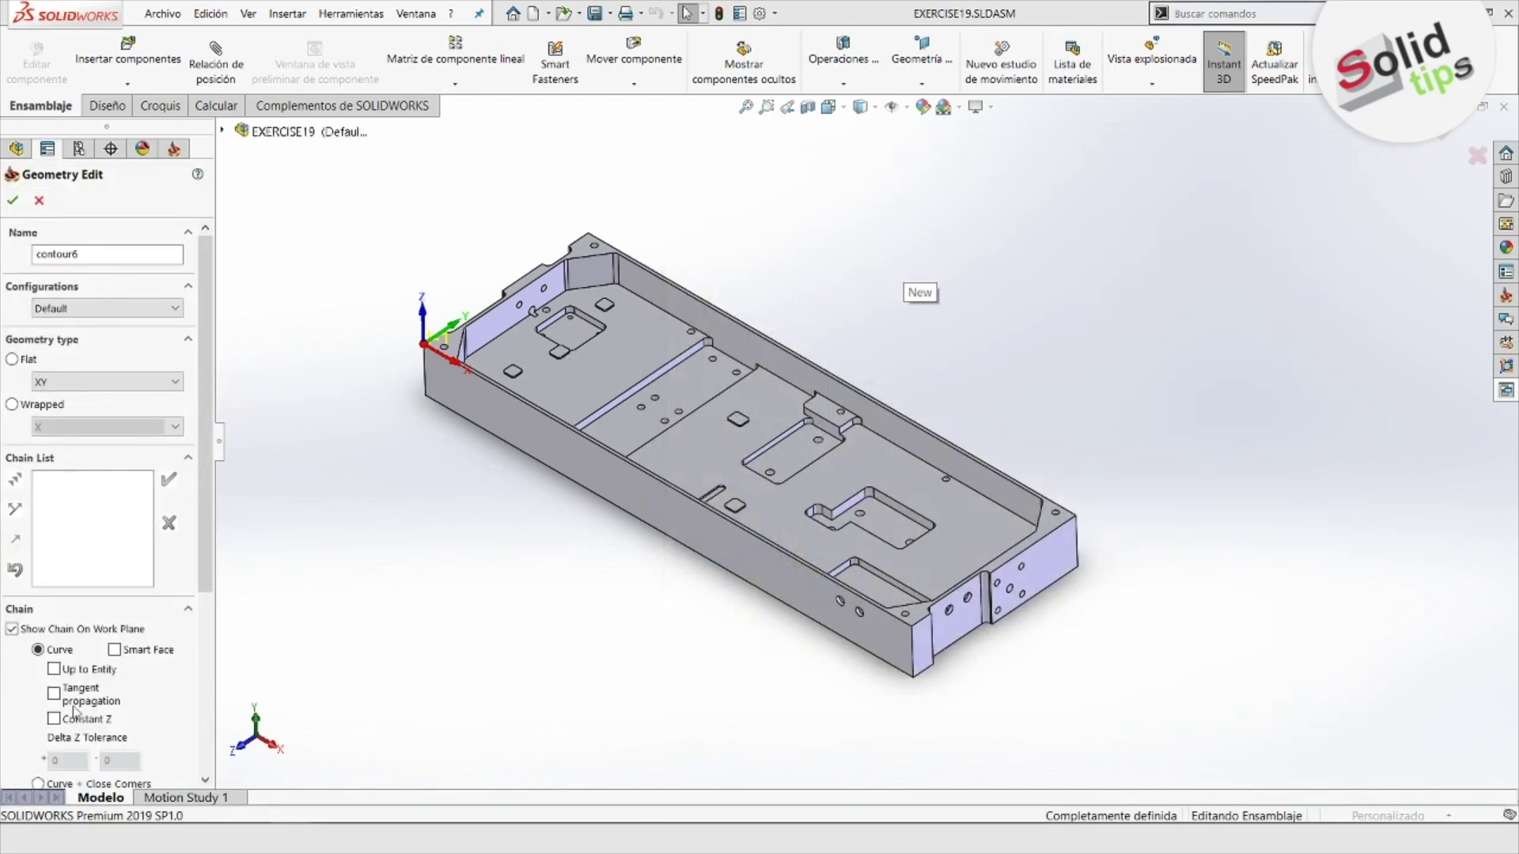
click(54, 694)
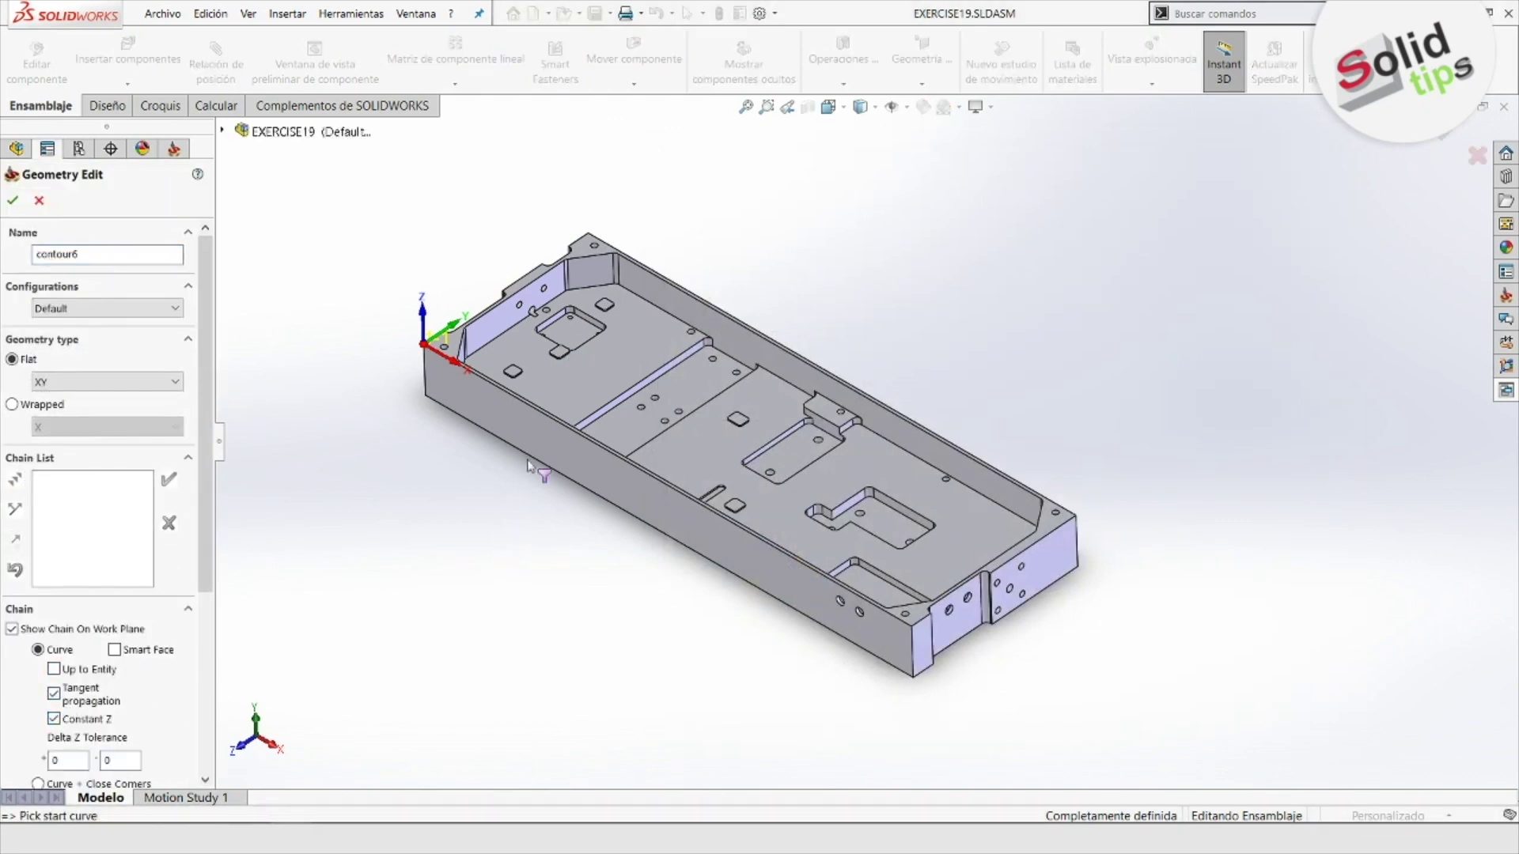
right_click(556, 424)
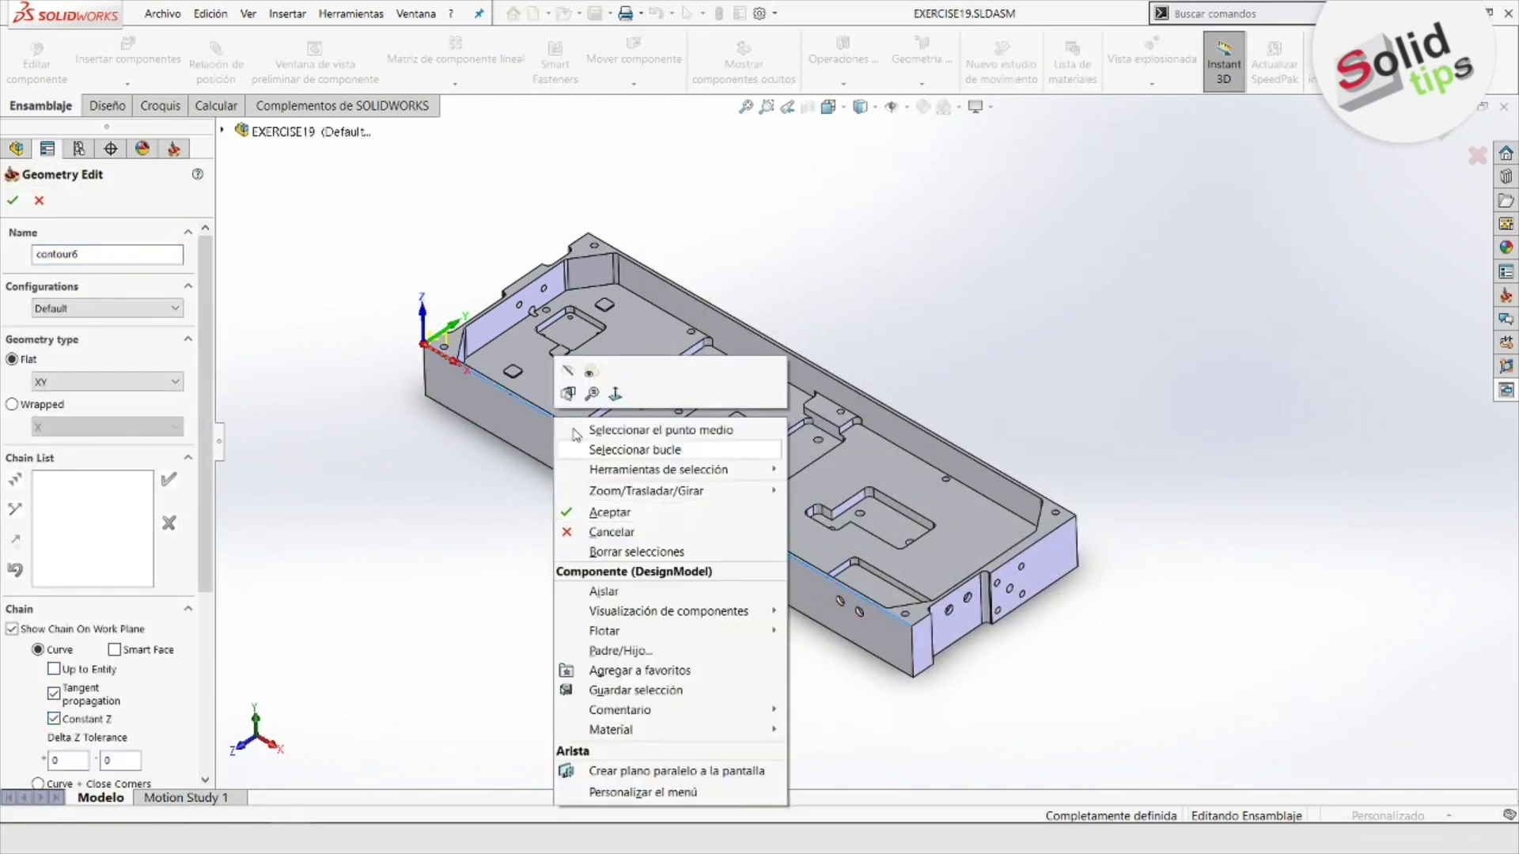
click(510, 472)
click(514, 397)
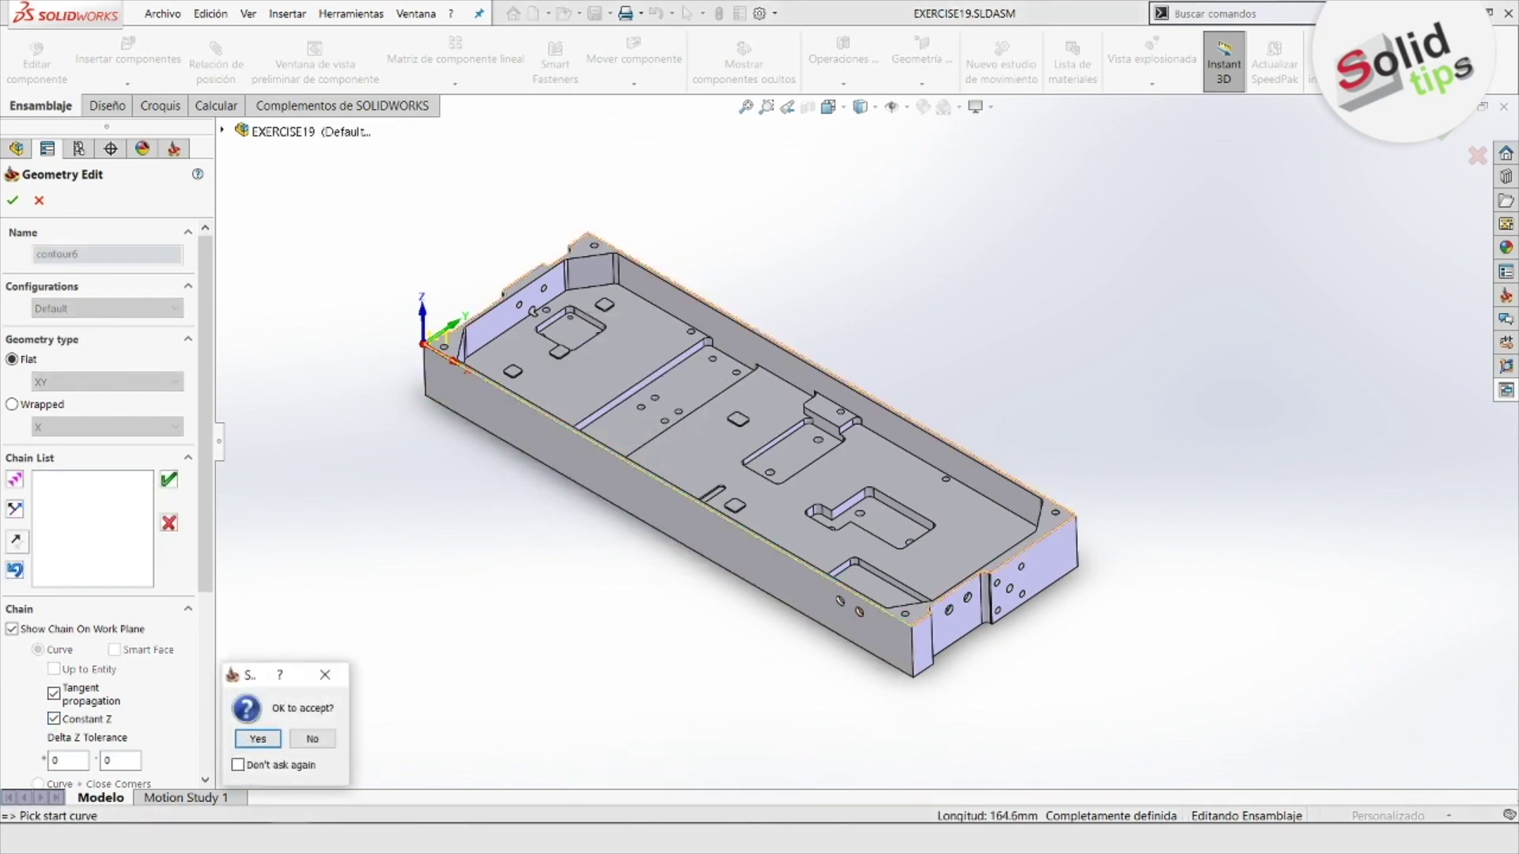
click(258, 739)
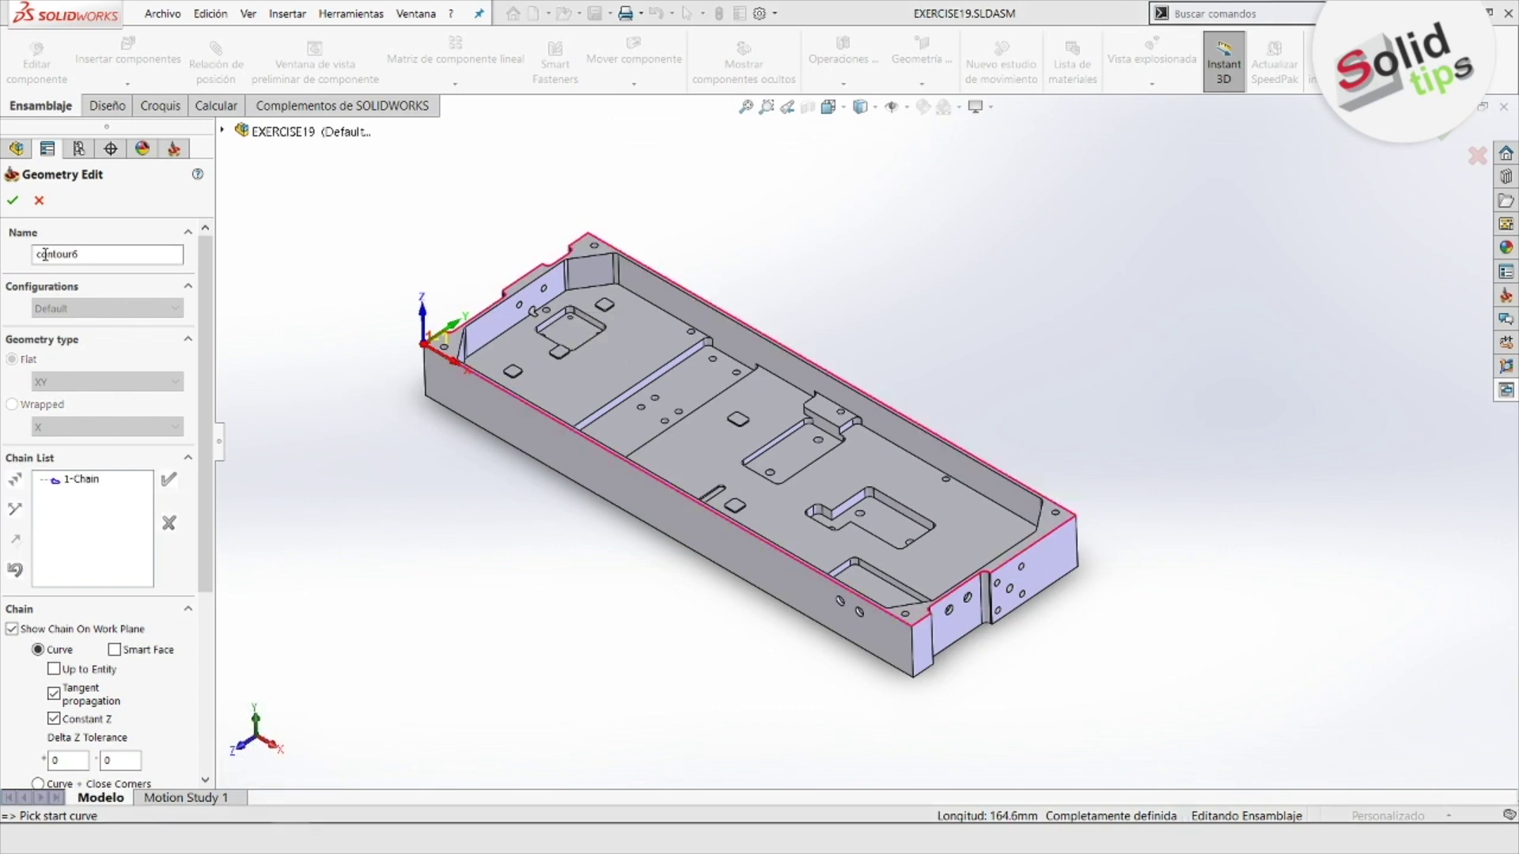
click(11, 200)
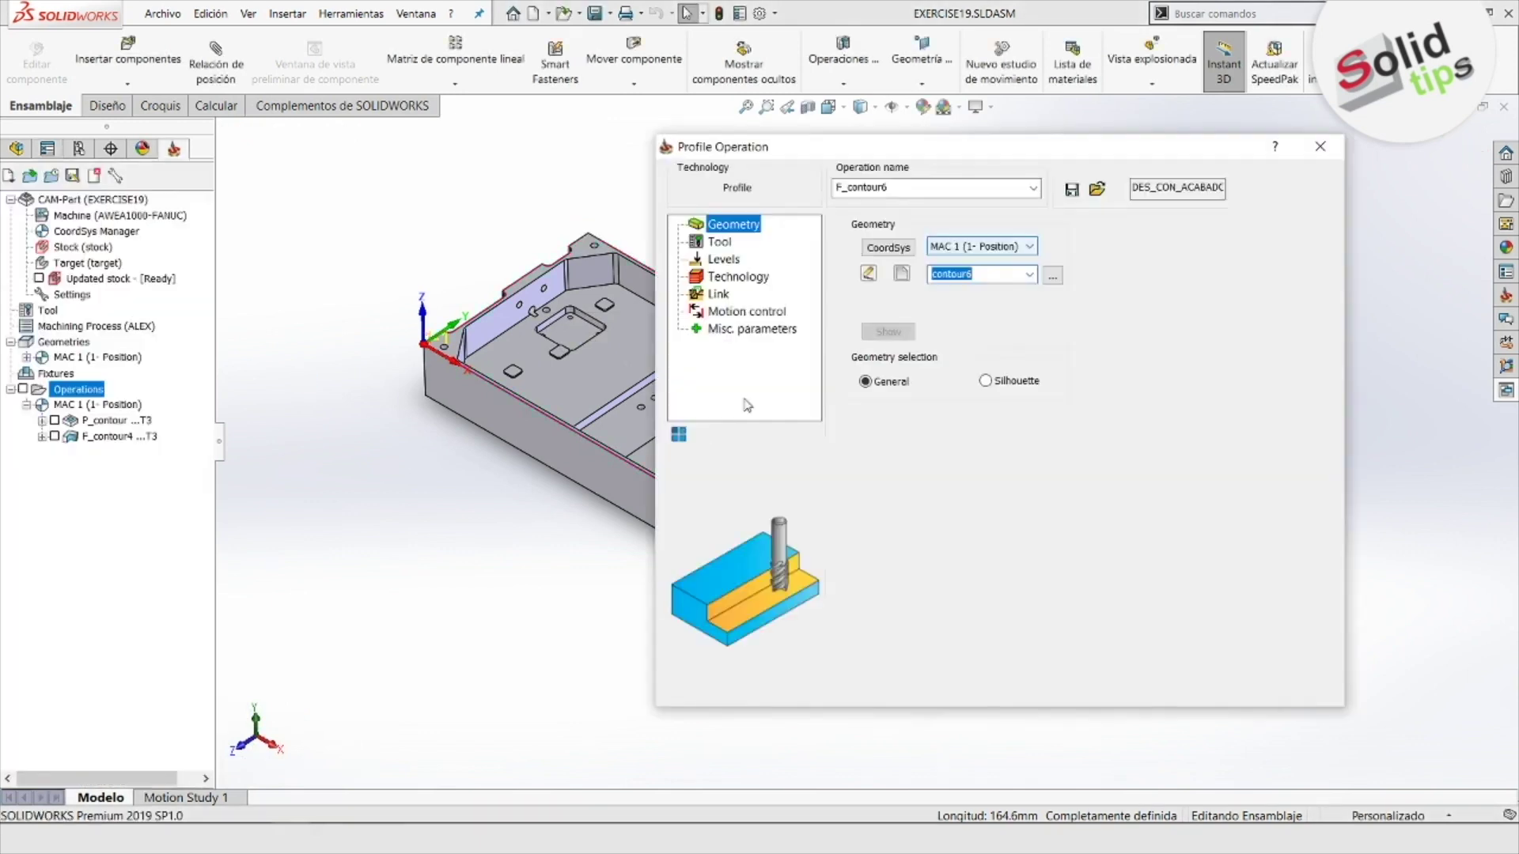
Set F_contour6's profile depth to -16 by picking the part's bottom edge
click(719, 243)
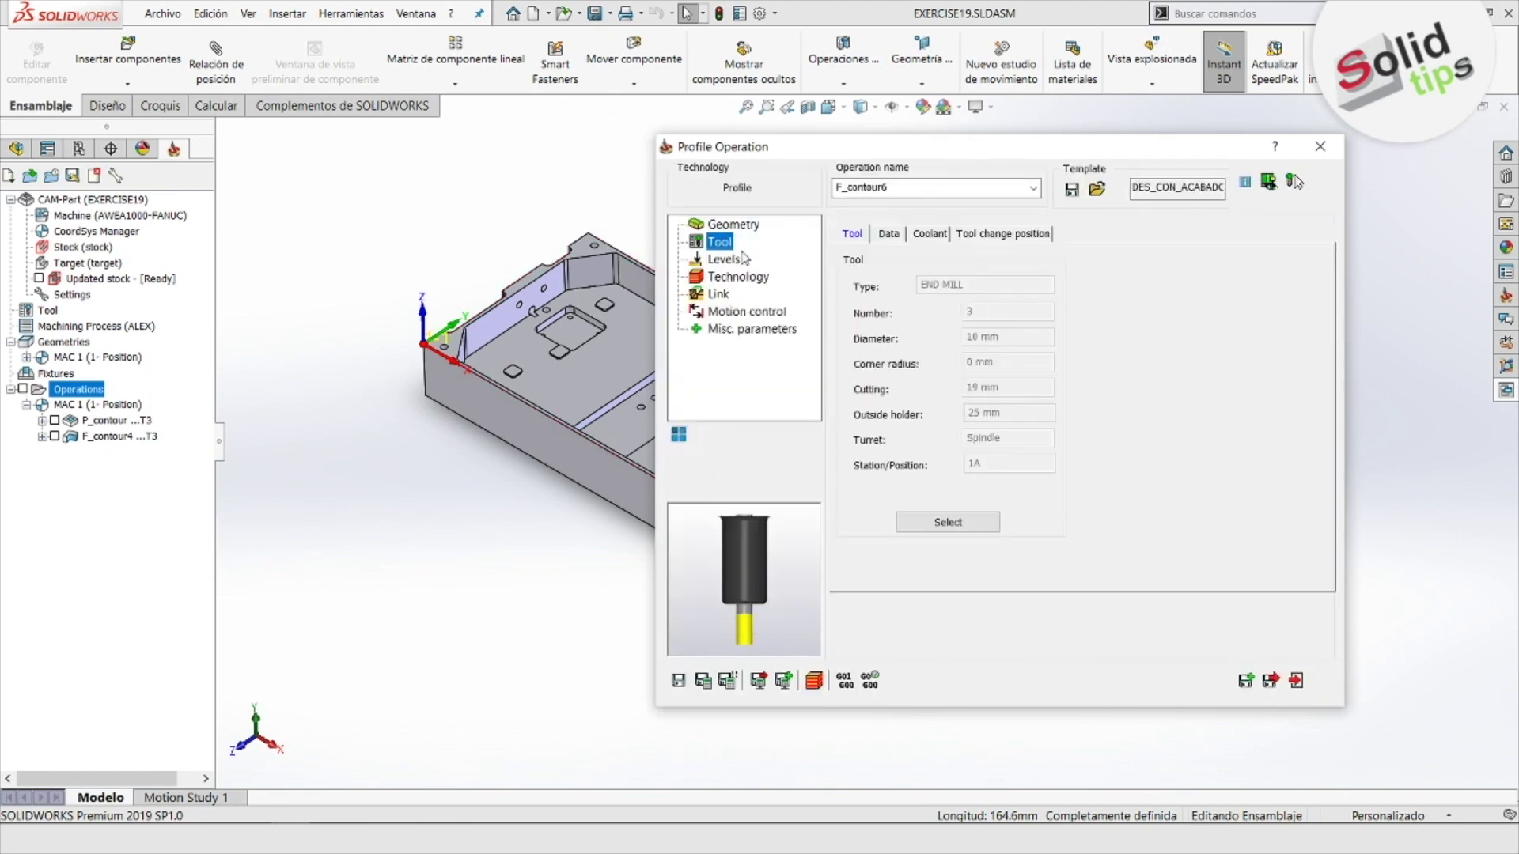
click(706, 261)
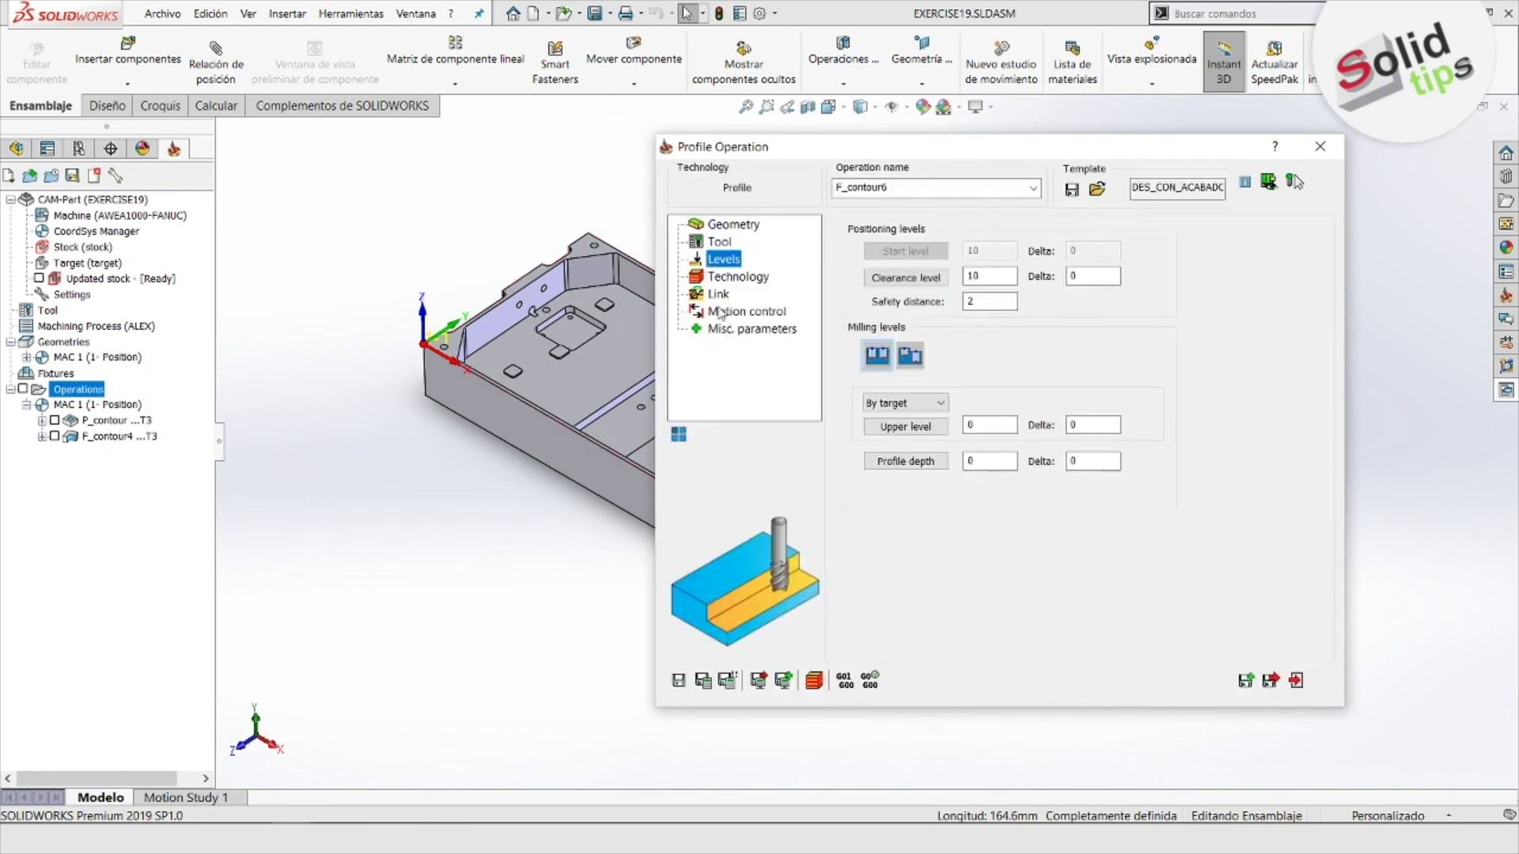
click(910, 462)
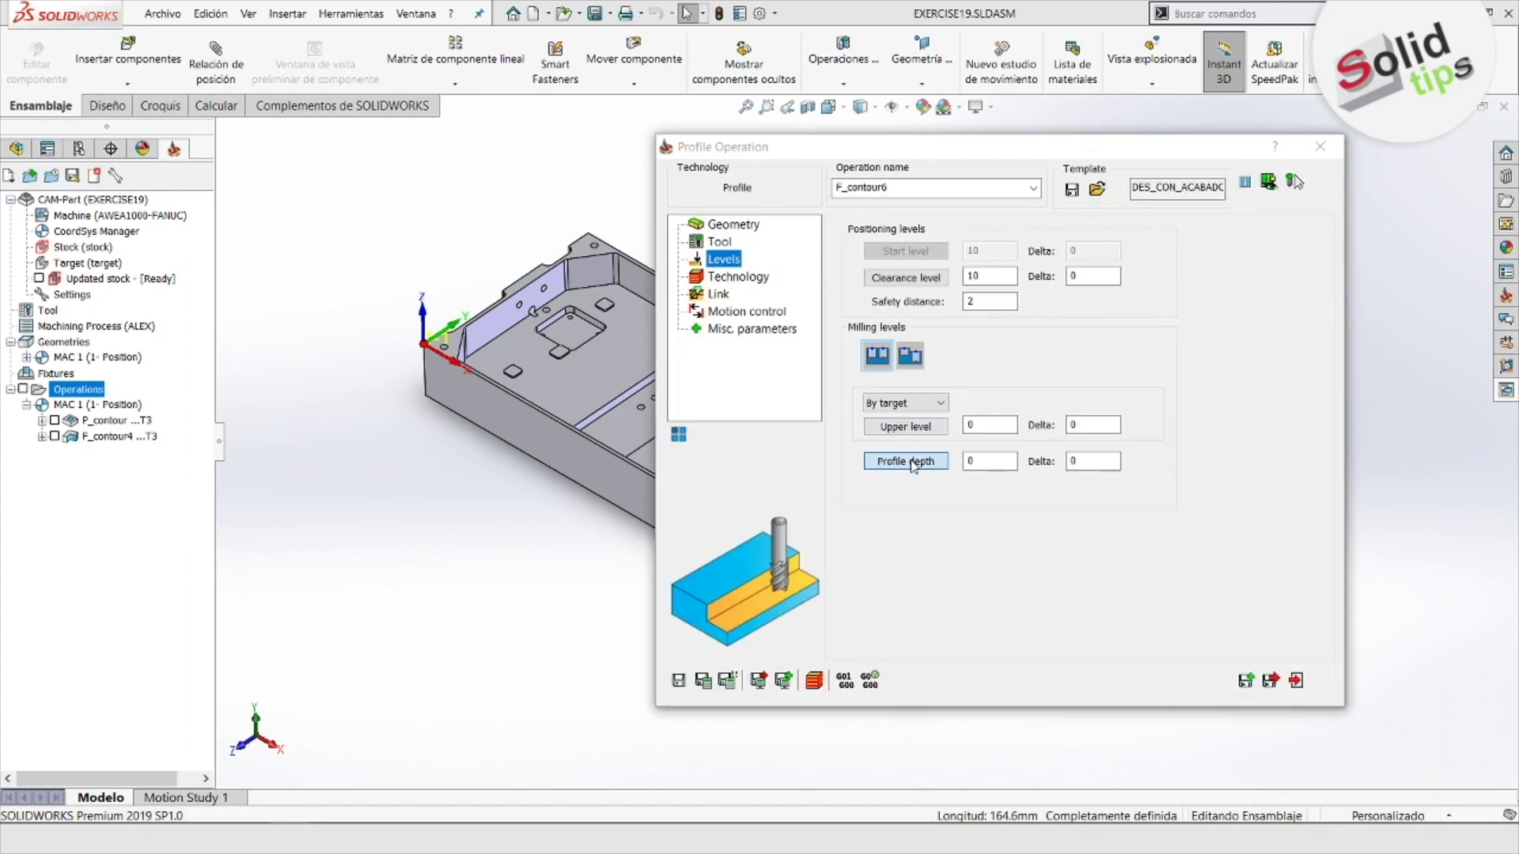
click(586, 489)
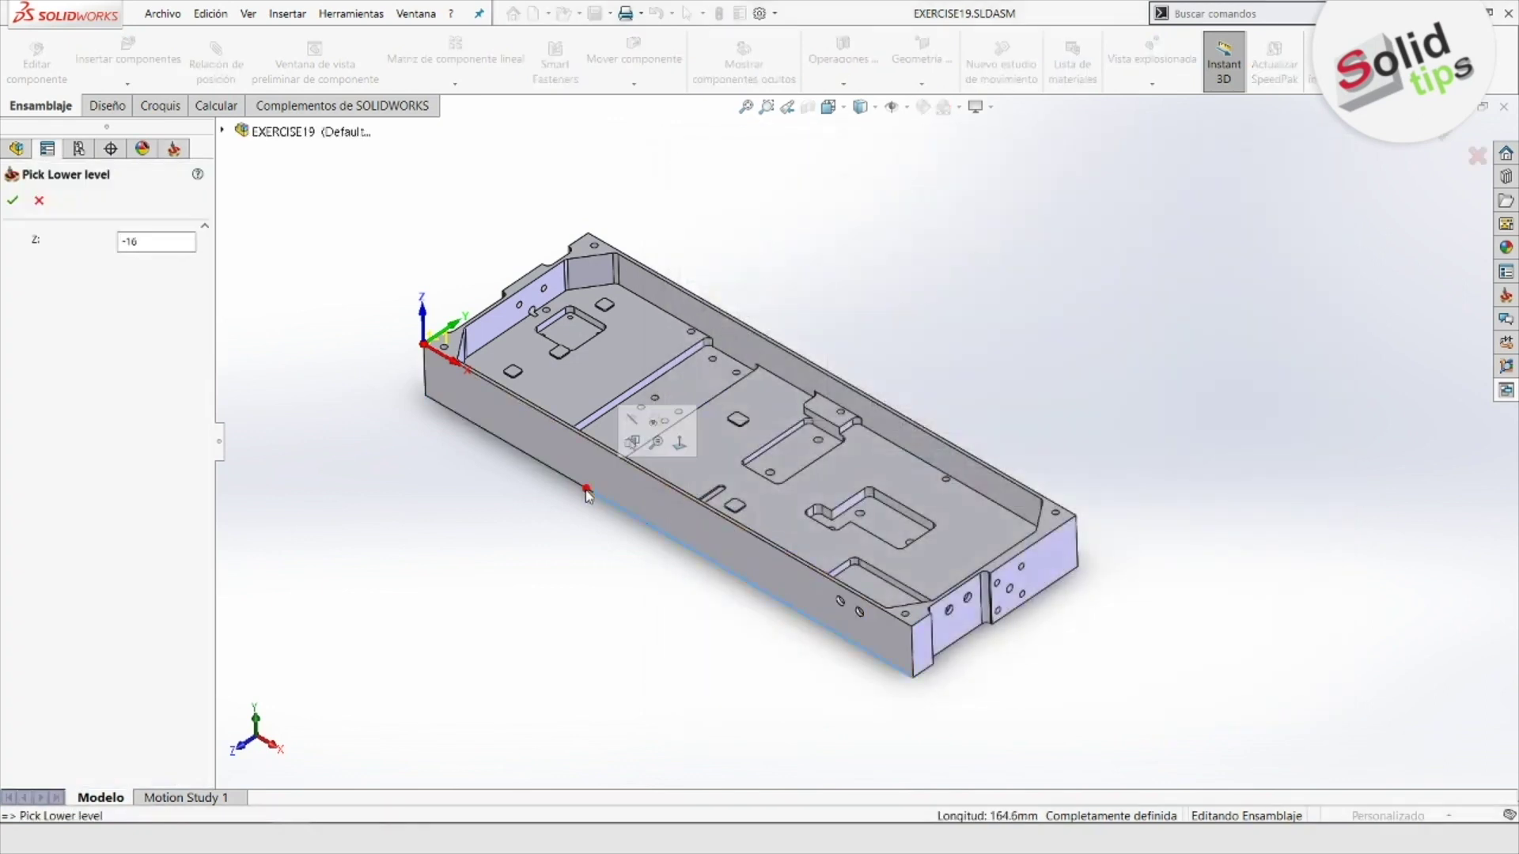
click(15, 202)
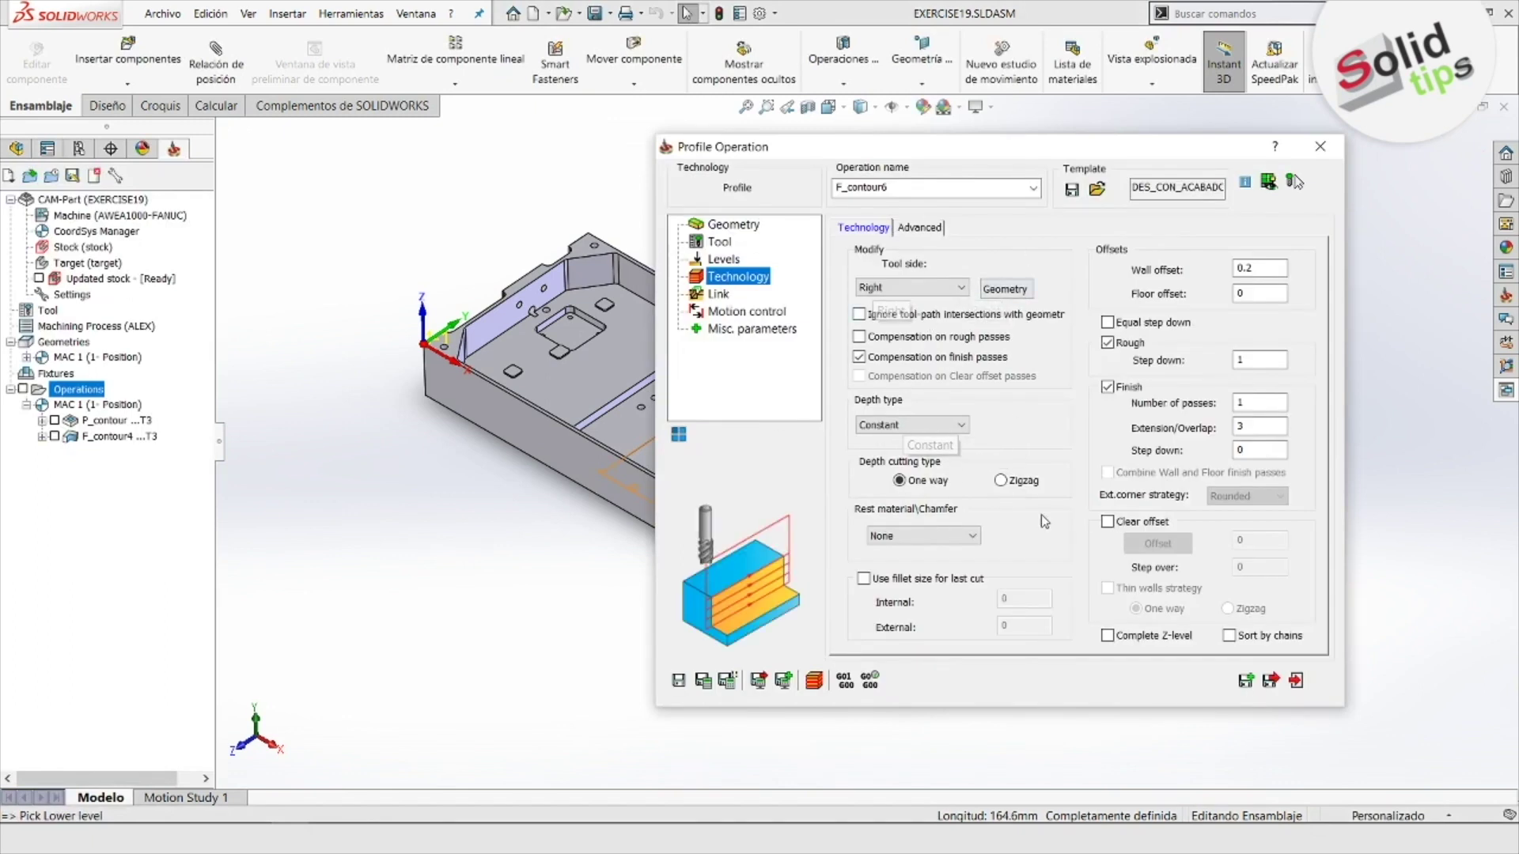
click(717, 294)
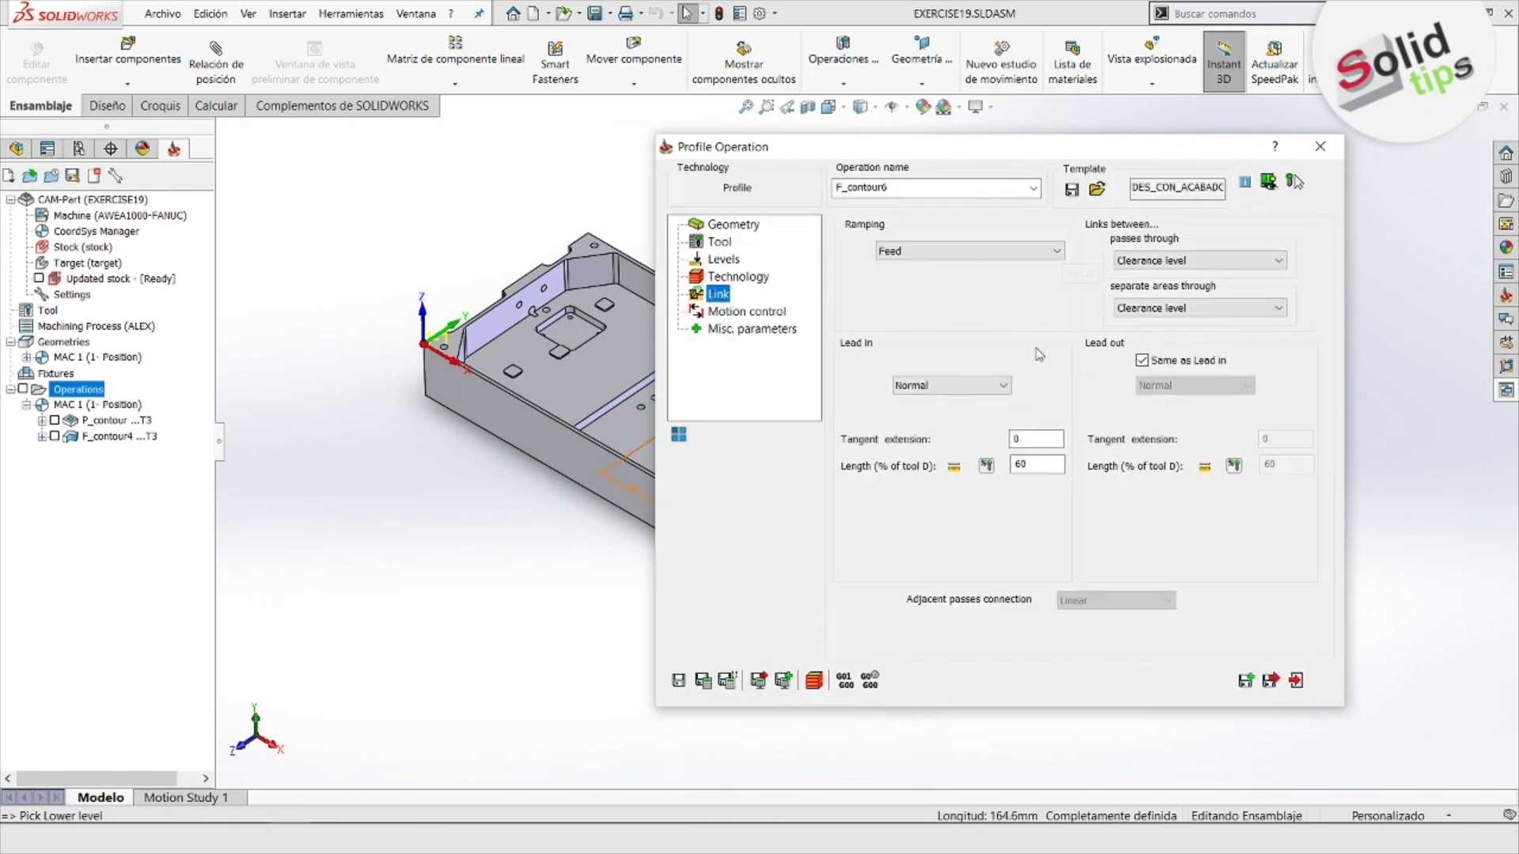
Calculate F_contour6's toolpath, inspect it with the dialog rolled up, then exit
click(702, 682)
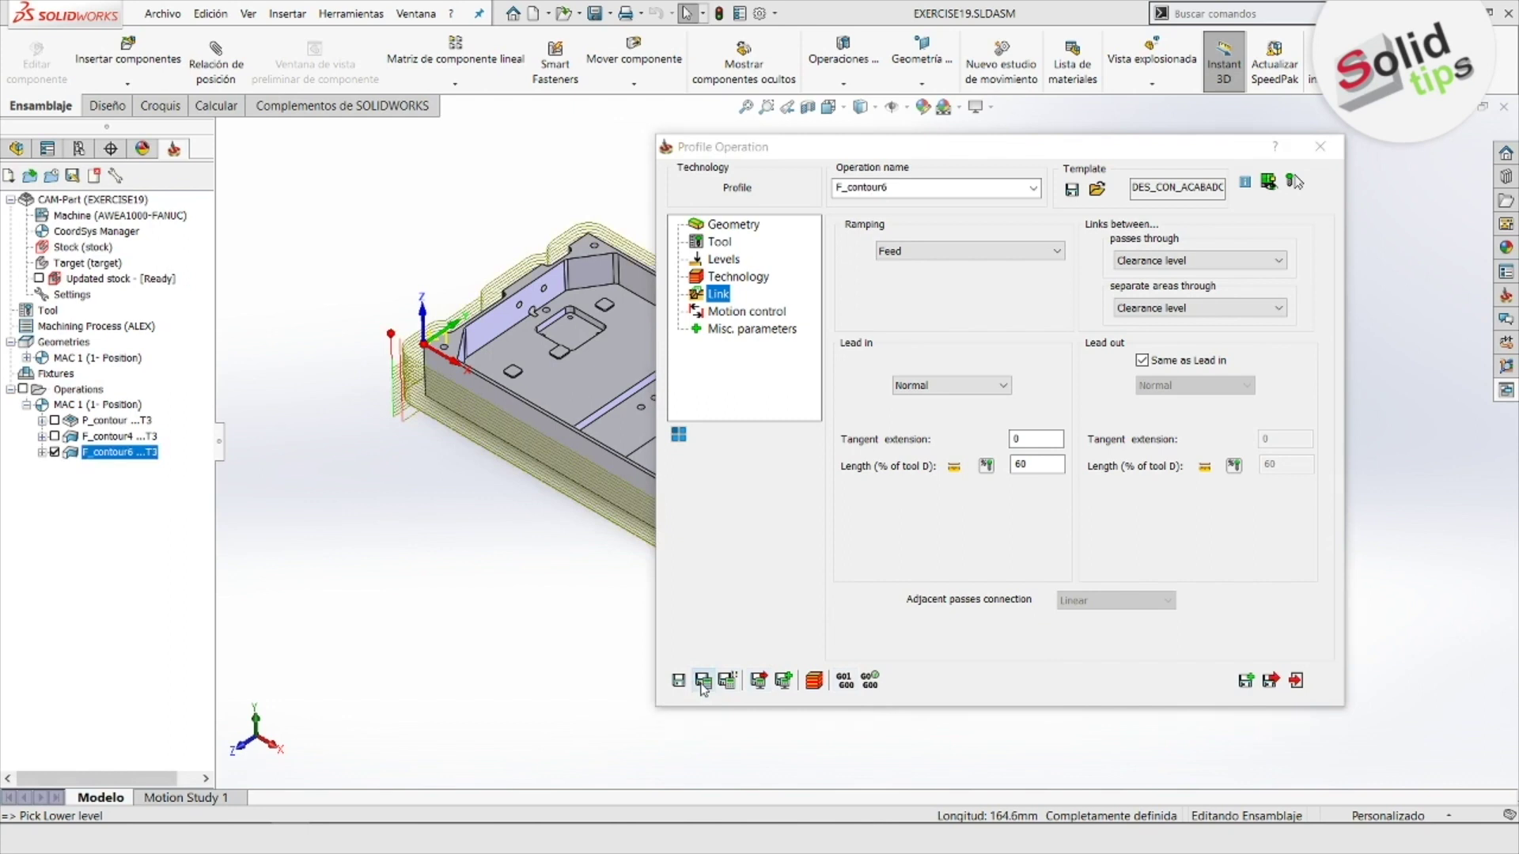
double_click(1019, 155)
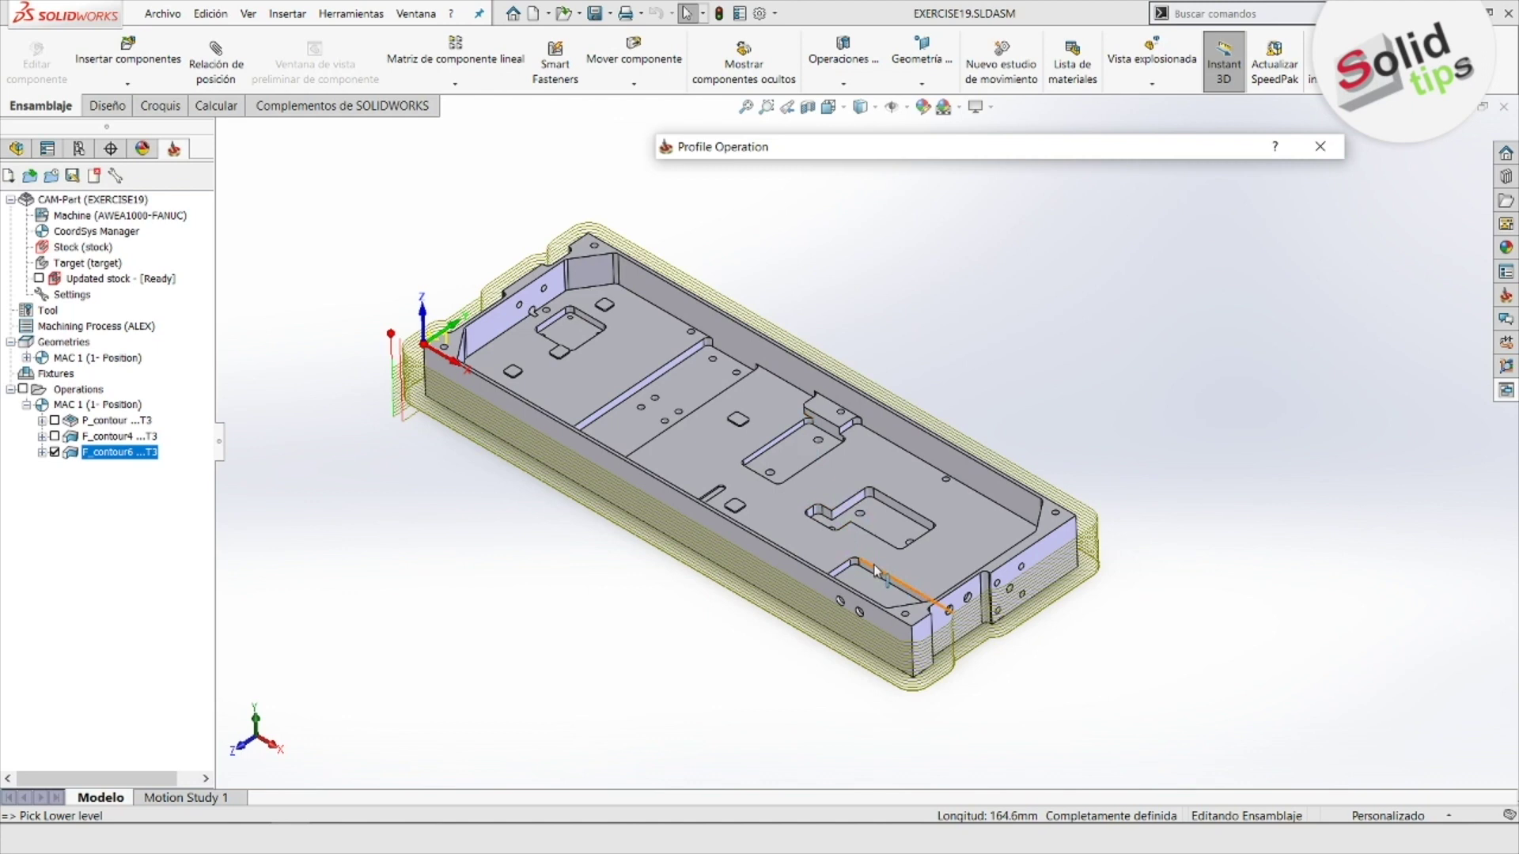
double_click(1066, 149)
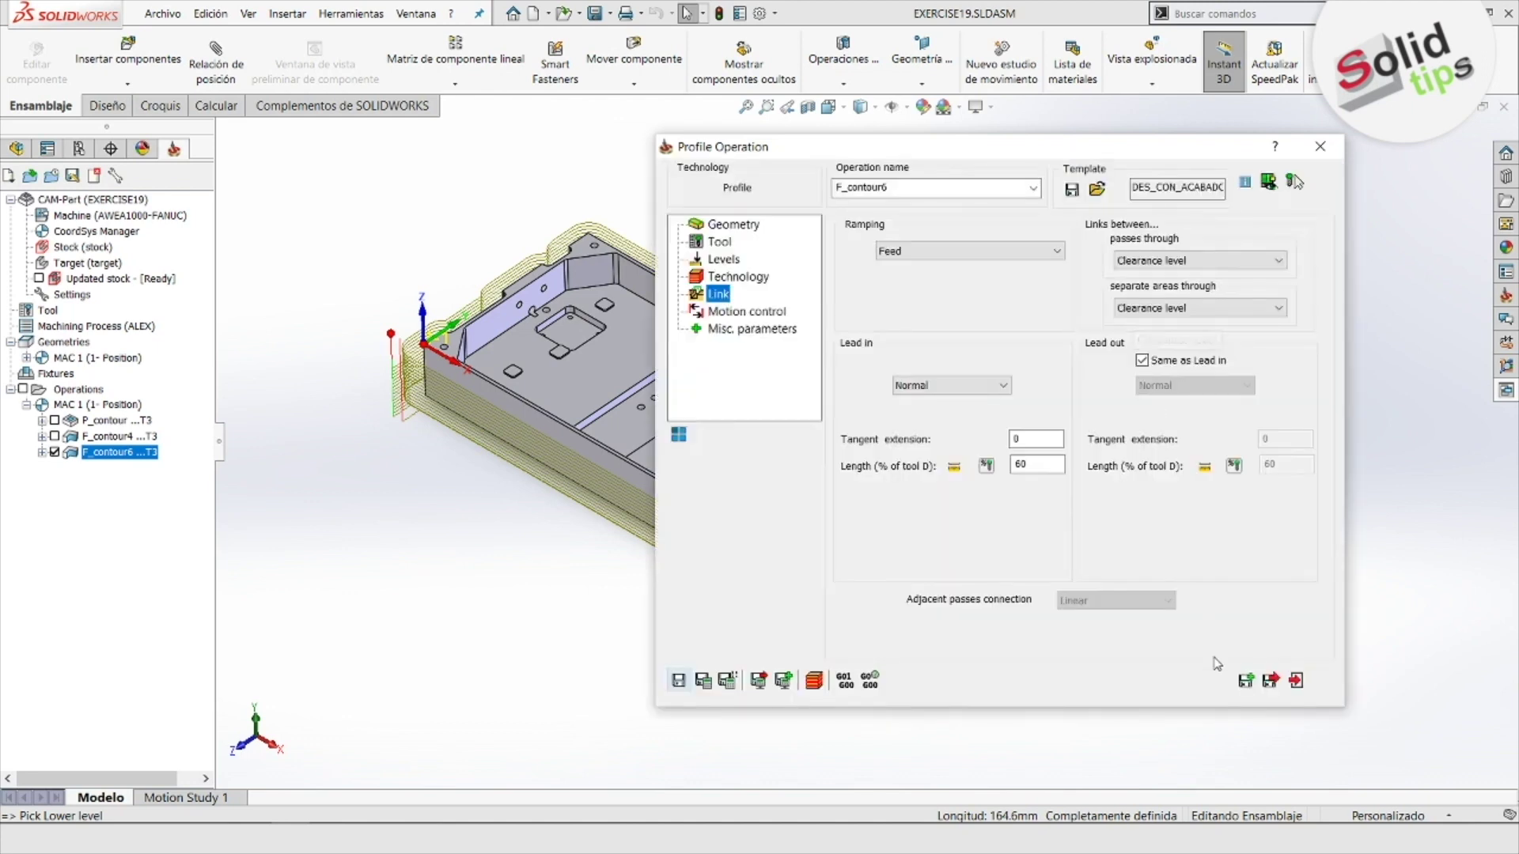
click(1266, 685)
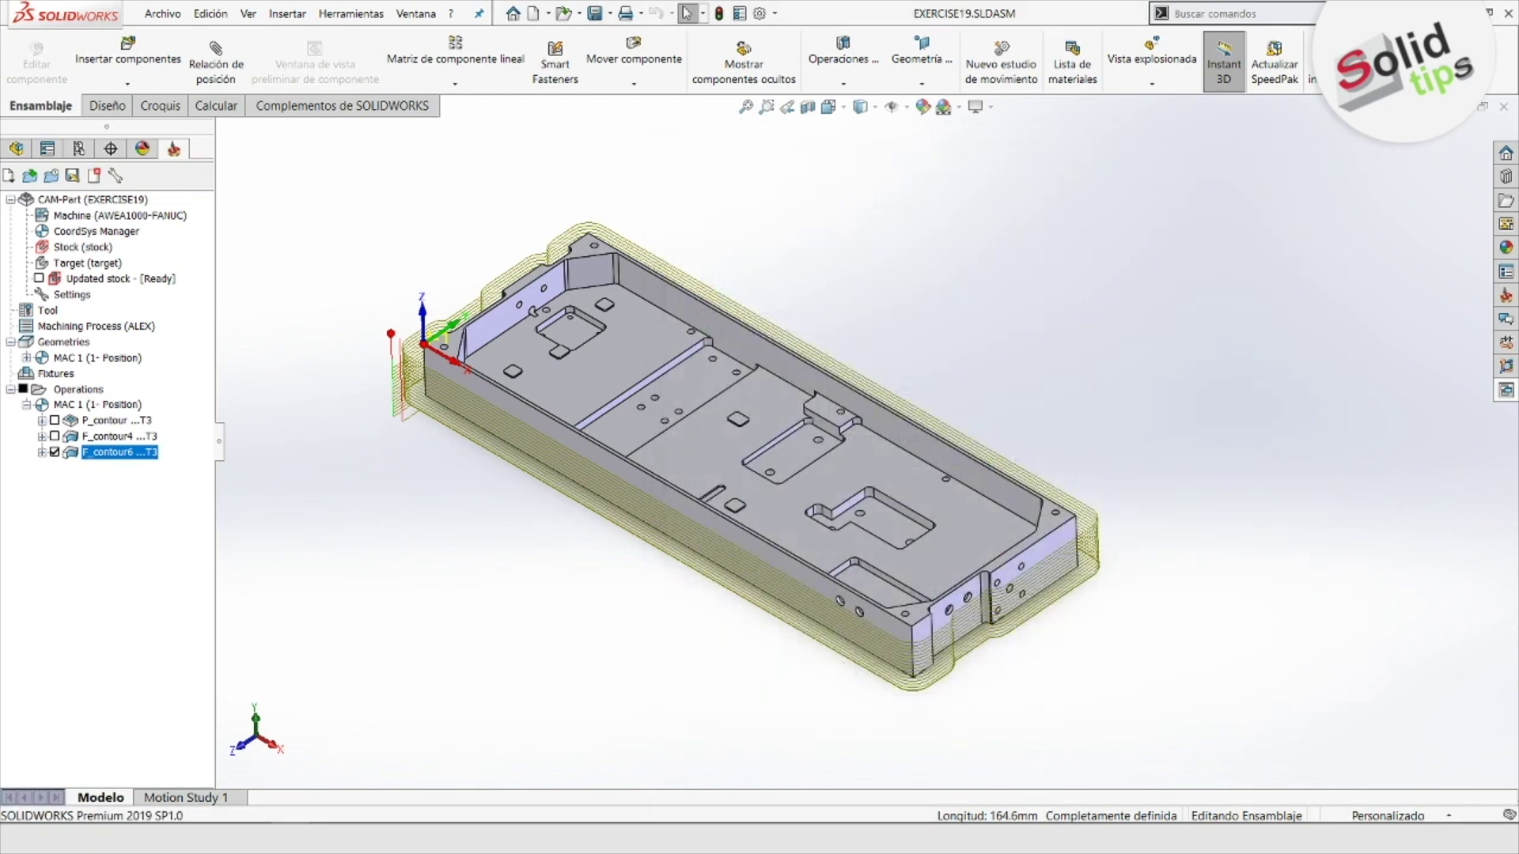